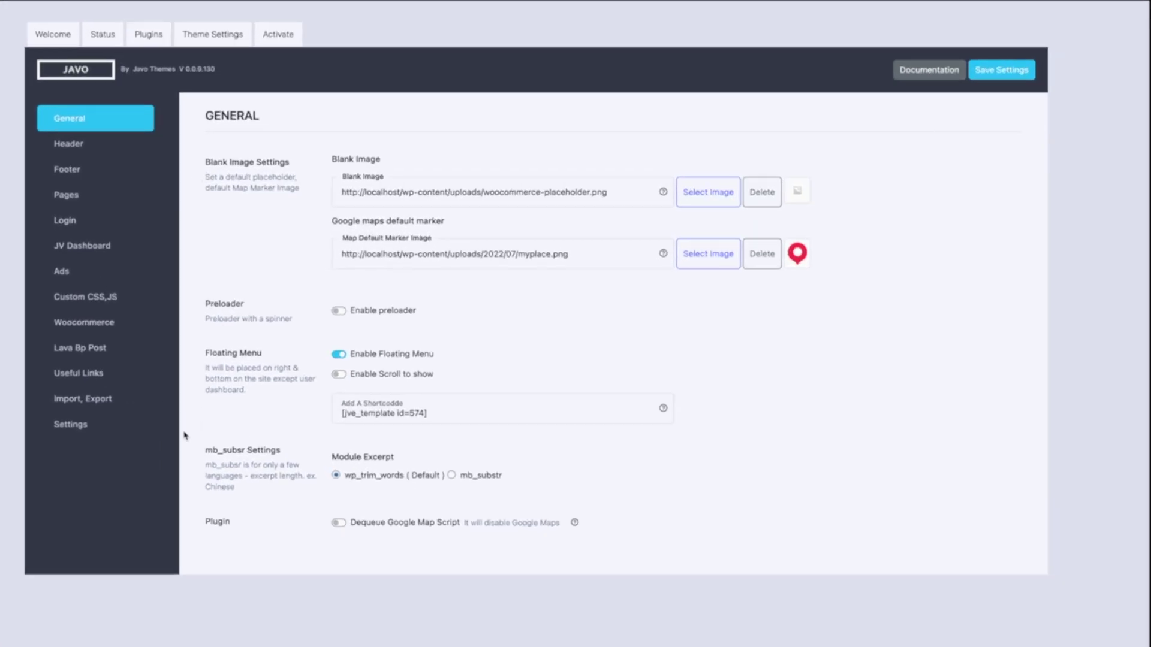
Change the theme's color skin to Skin 5 and save the settings
{"action": "left_click", "coordinate": [89, 429]}
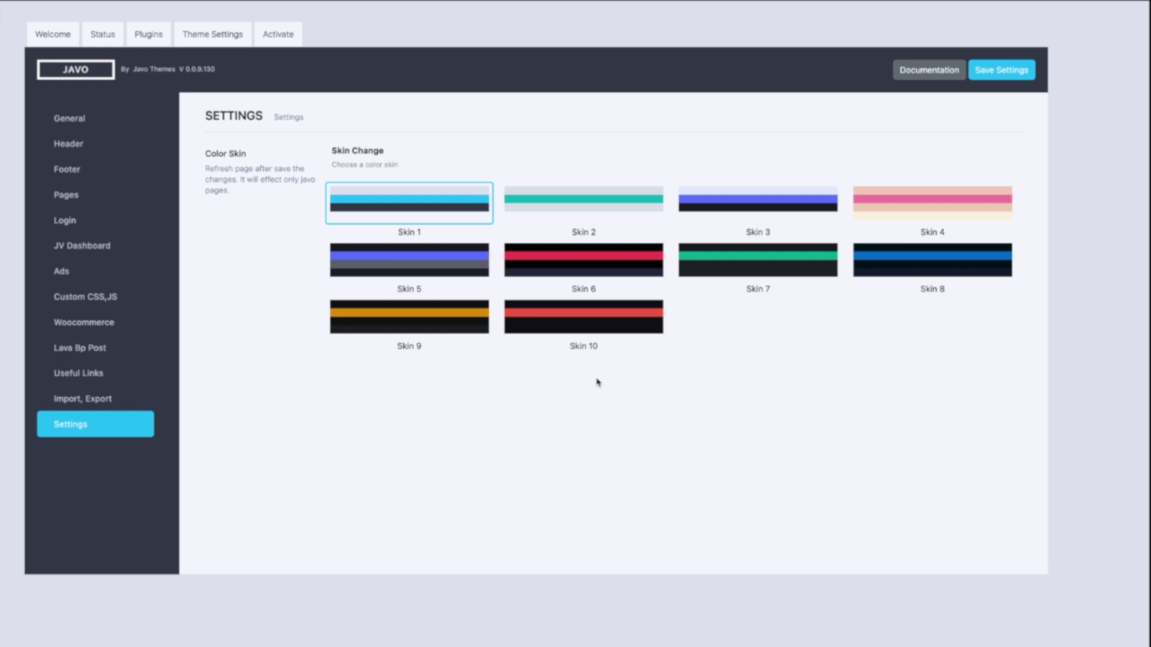
{"action": "left_click", "coordinate": [437, 264]}
{"action": "left_click", "coordinate": [1016, 73]}
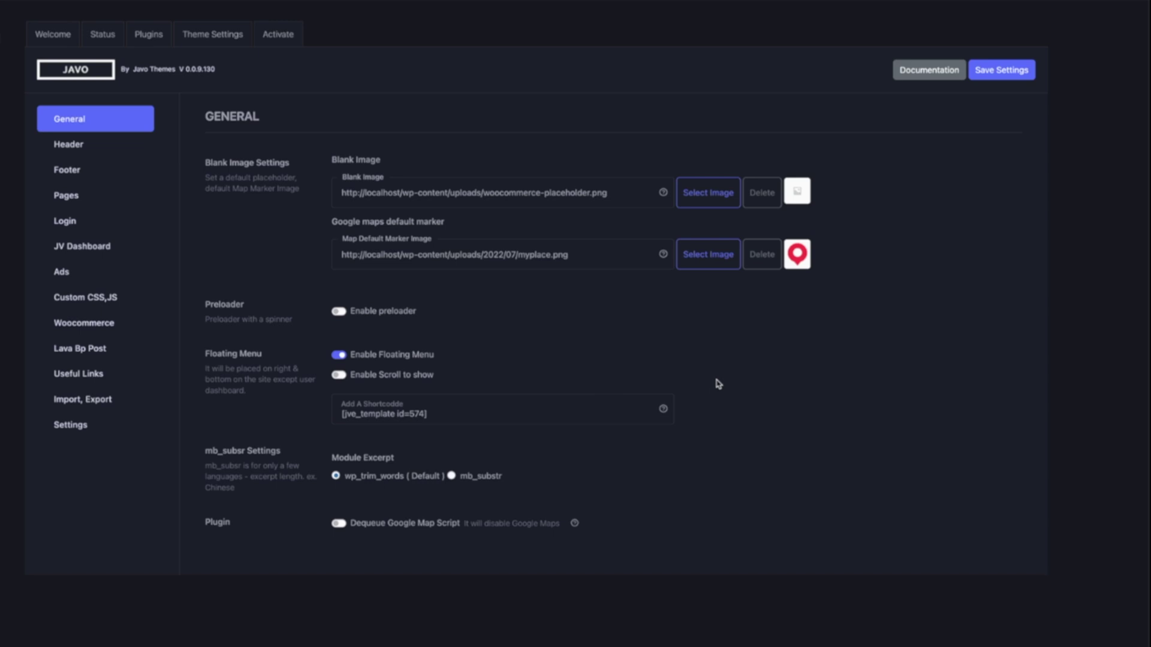
Look through the theme settings sections from Header to Custom CSS,JS and return to General
{"action": "left_click", "coordinate": [101, 153]}
{"action": "left_click", "coordinate": [98, 187]}
{"action": "left_click", "coordinate": [98, 172]}
{"action": "left_click", "coordinate": [94, 196]}
{"action": "left_click", "coordinate": [96, 221]}
{"action": "left_click", "coordinate": [96, 247]}
{"action": "left_click", "coordinate": [96, 270]}
{"action": "left_click", "coordinate": [98, 297]}
{"action": "left_click", "coordinate": [102, 119]}
Examine the default blank image and Google Maps marker image settings
{"action": "double_click", "coordinate": [369, 225]}
{"action": "left_click", "coordinate": [261, 240]}
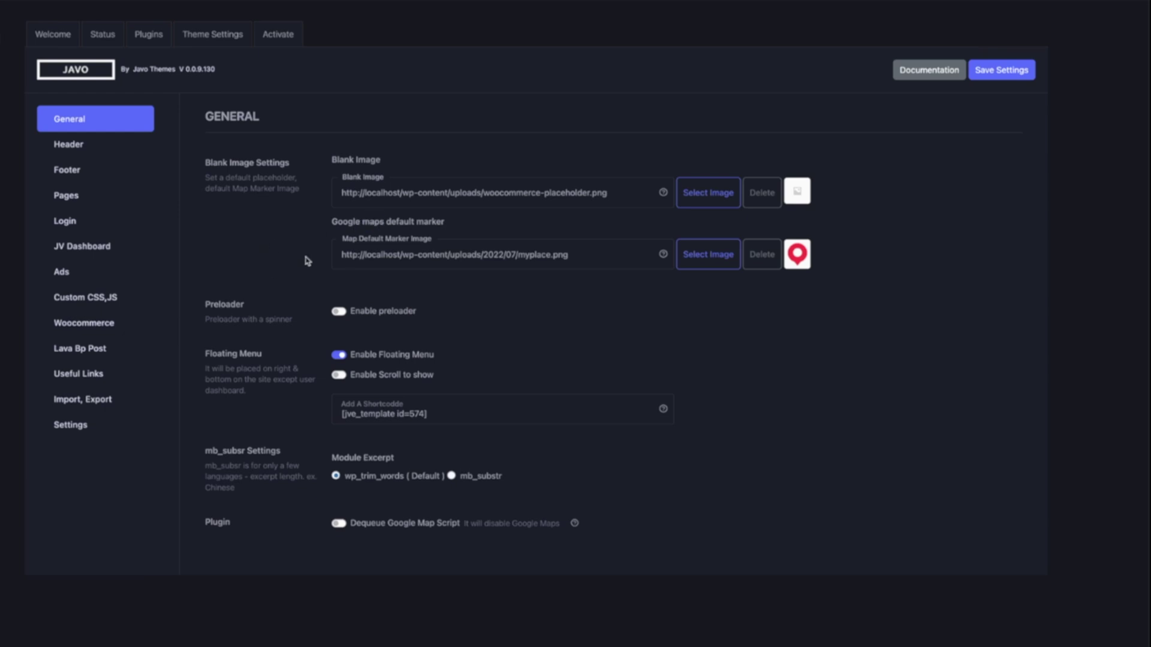
{"action": "triple_click", "coordinate": [466, 257]}
{"action": "left_click", "coordinate": [268, 242]}
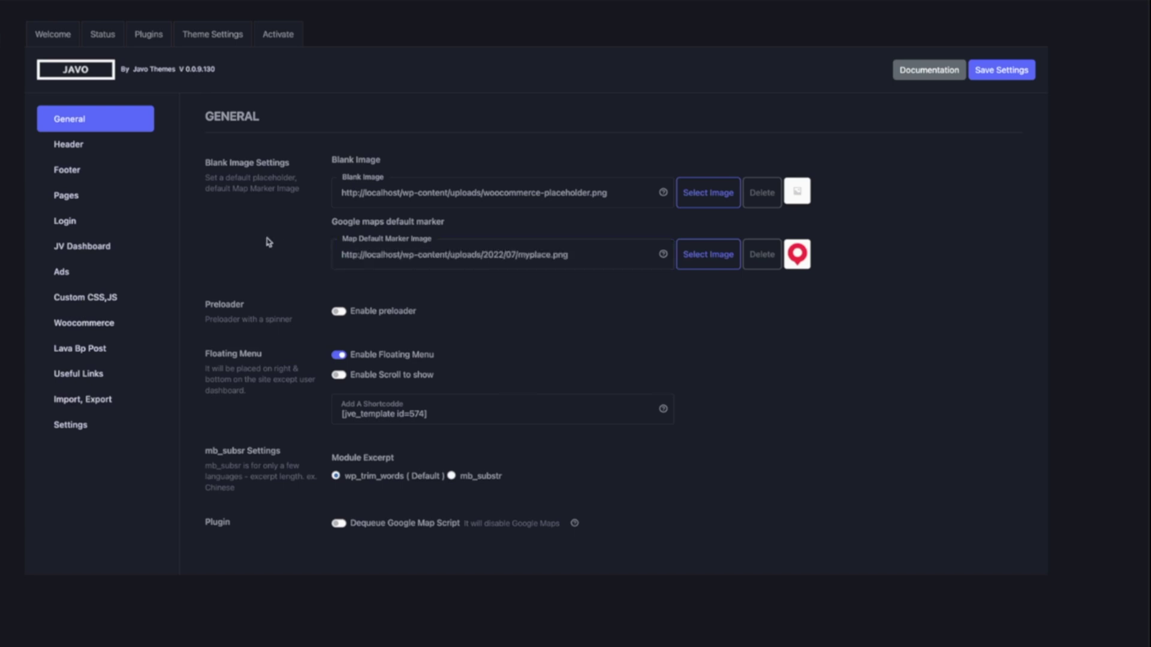
Open the categories page of the listings
{"action": "mouse_move", "coordinate": [137, 268]}
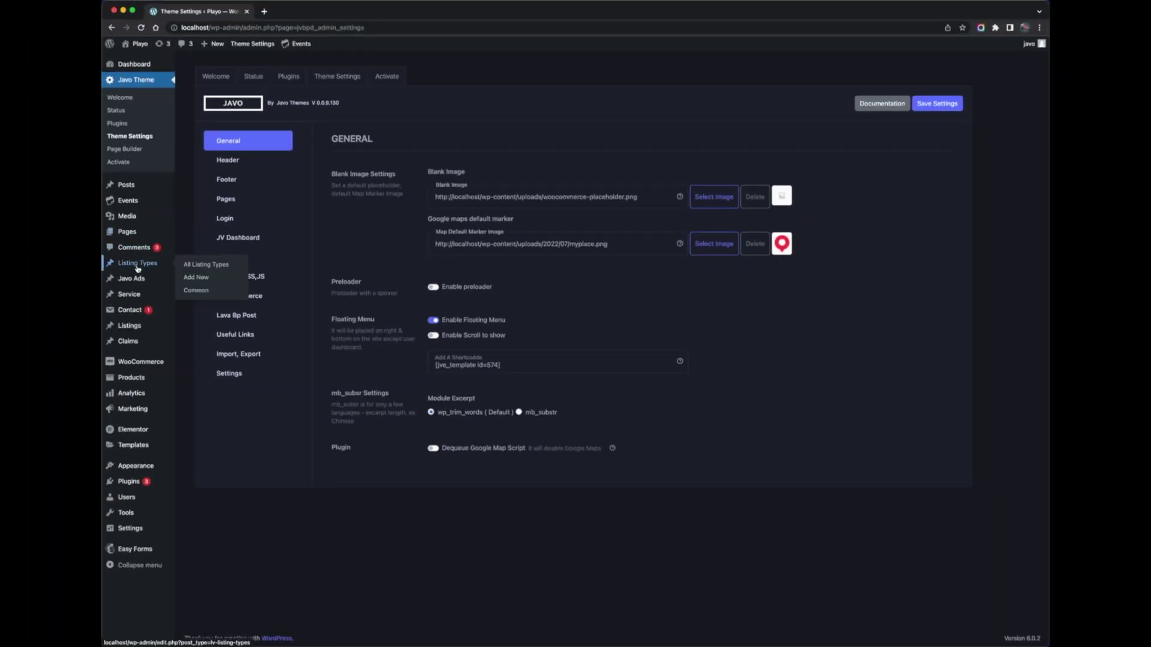
{"action": "mouse_move", "coordinate": [134, 337]}
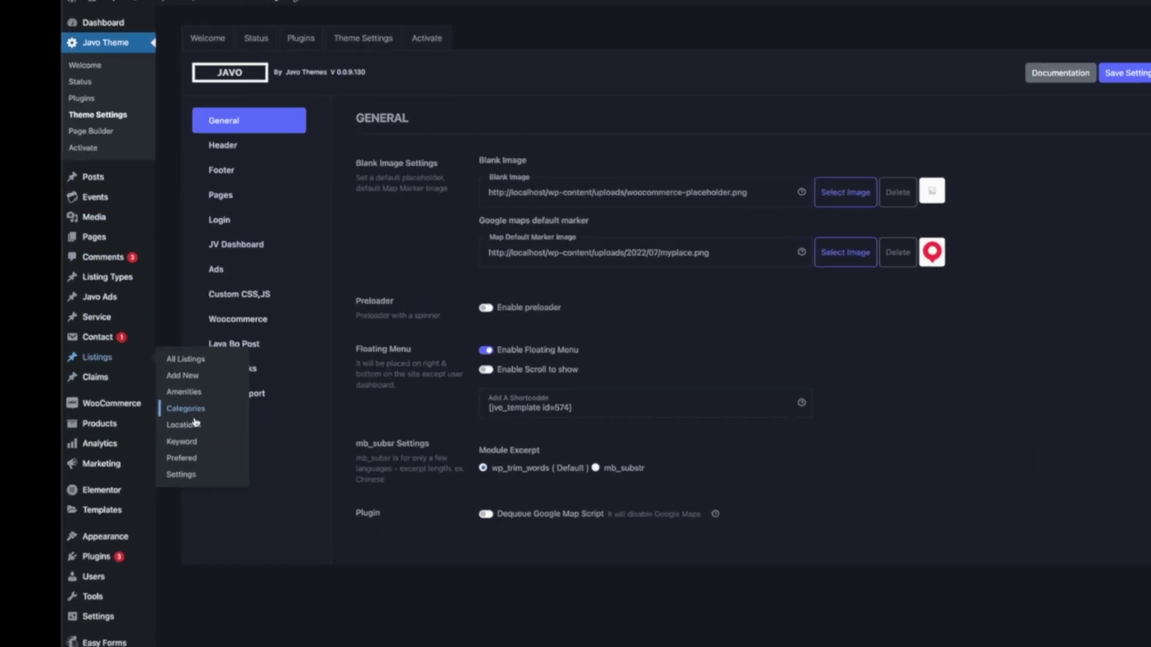
{"action": "left_click", "coordinate": [198, 416]}
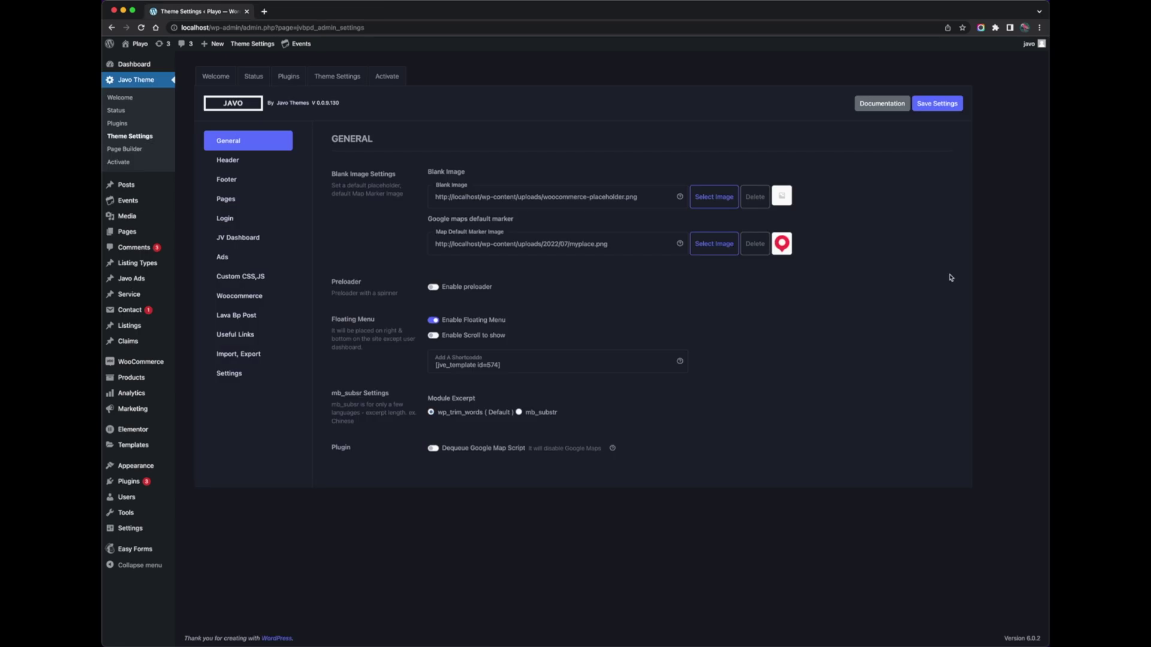
Enable the preloader, save the settings, and reload the site's home page to check it
{"action": "left_click", "coordinate": [475, 289]}
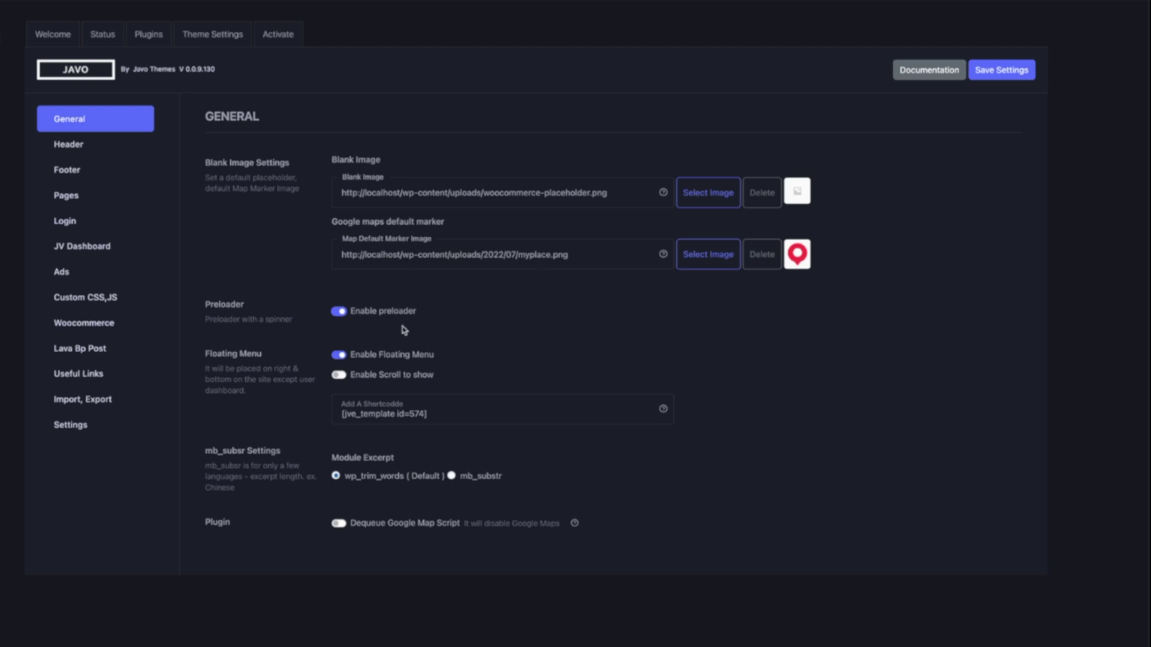
{"action": "left_click", "coordinate": [1001, 69]}
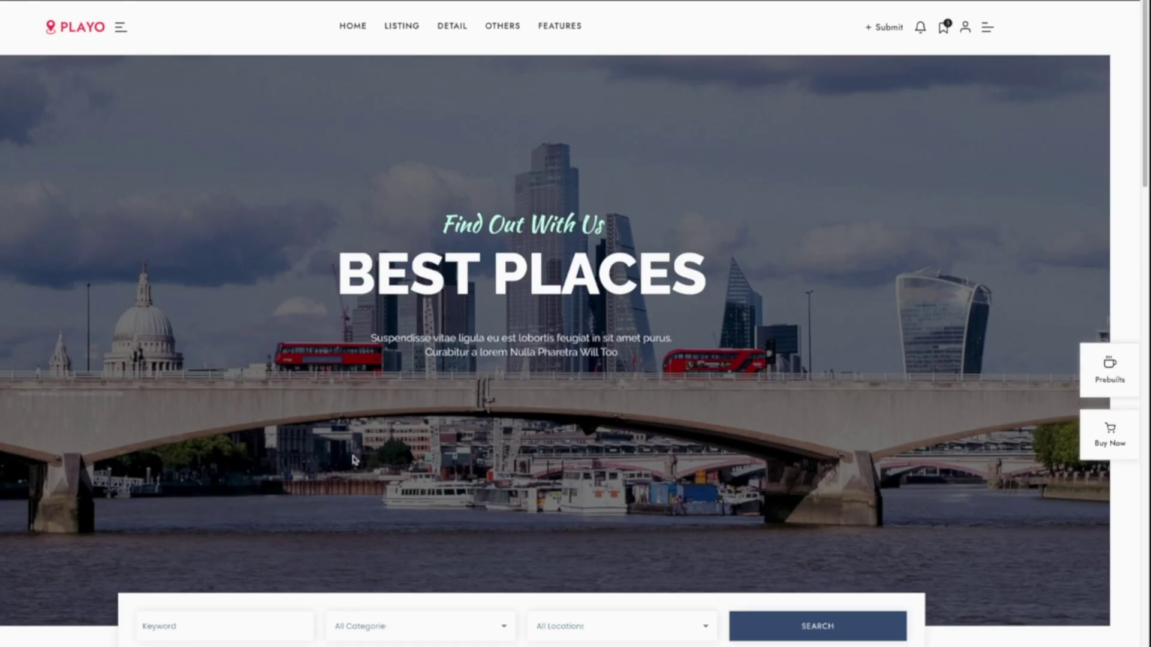
{"action": "key", "text": "F5"}
{"action": "key", "text": "F5"}
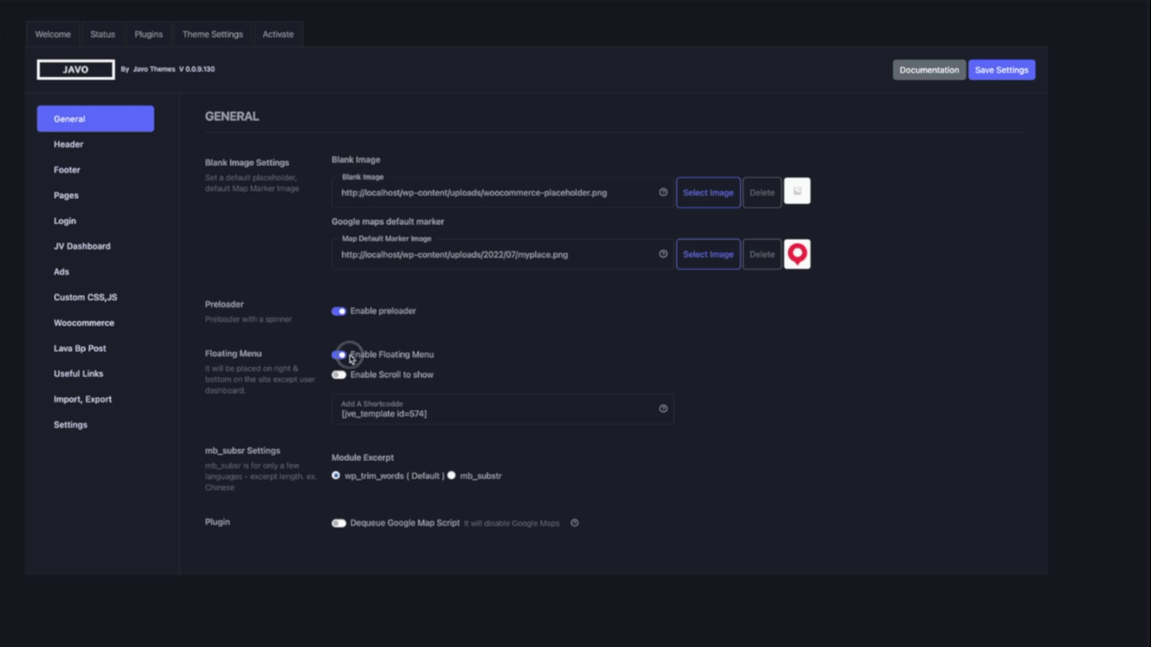
Disable the floating menu, save the settings, and check the effect on the reloaded home page
{"action": "left_click", "coordinate": [394, 355]}
{"action": "left_click", "coordinate": [998, 76]}
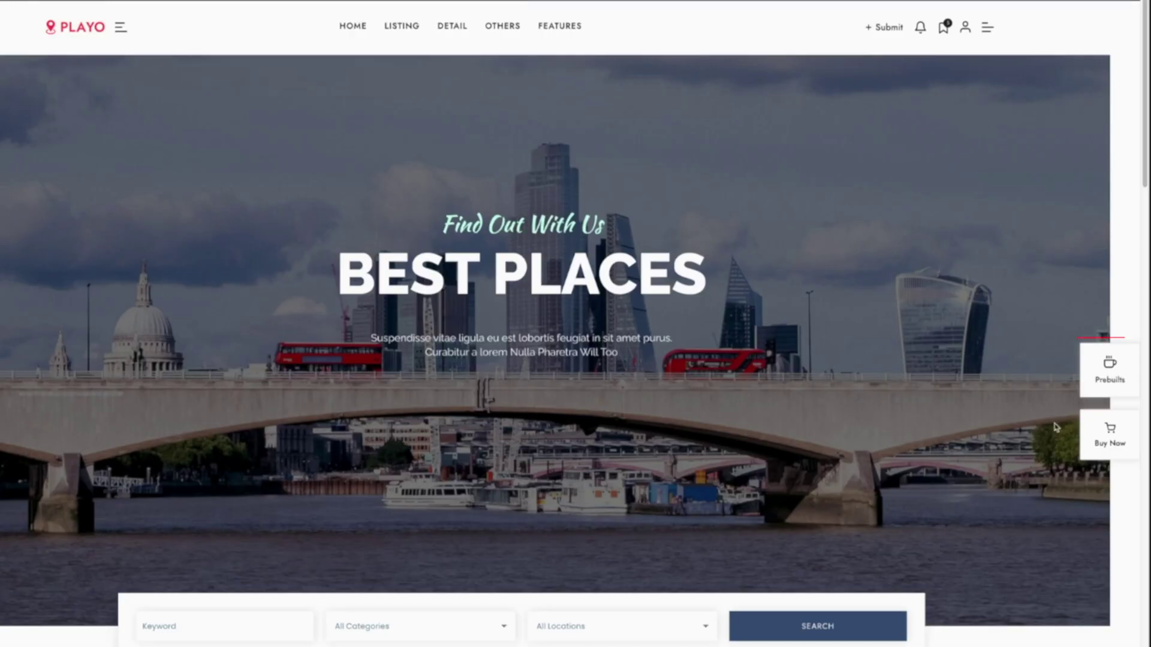
{"action": "scroll", "coordinate": [995, 360], "scroll_direction": "down", "scroll_amount": 10}
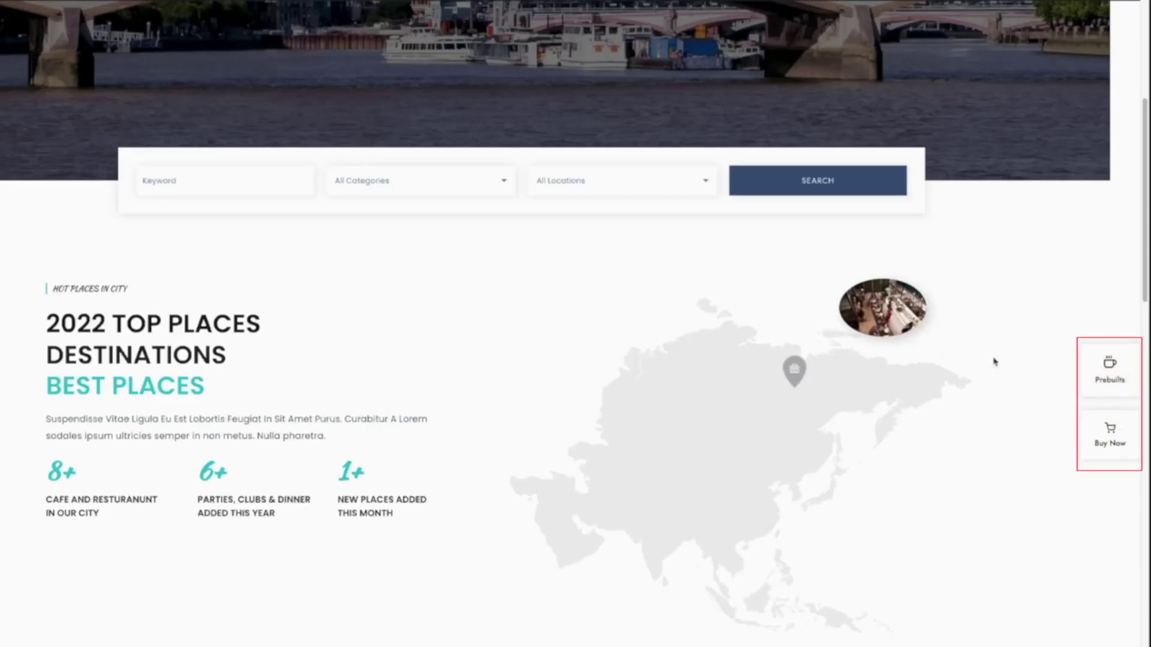
{"action": "scroll", "coordinate": [994, 360], "scroll_direction": "up", "scroll_amount": 15}
{"action": "scroll", "coordinate": [995, 361], "scroll_direction": "down", "scroll_amount": 1}
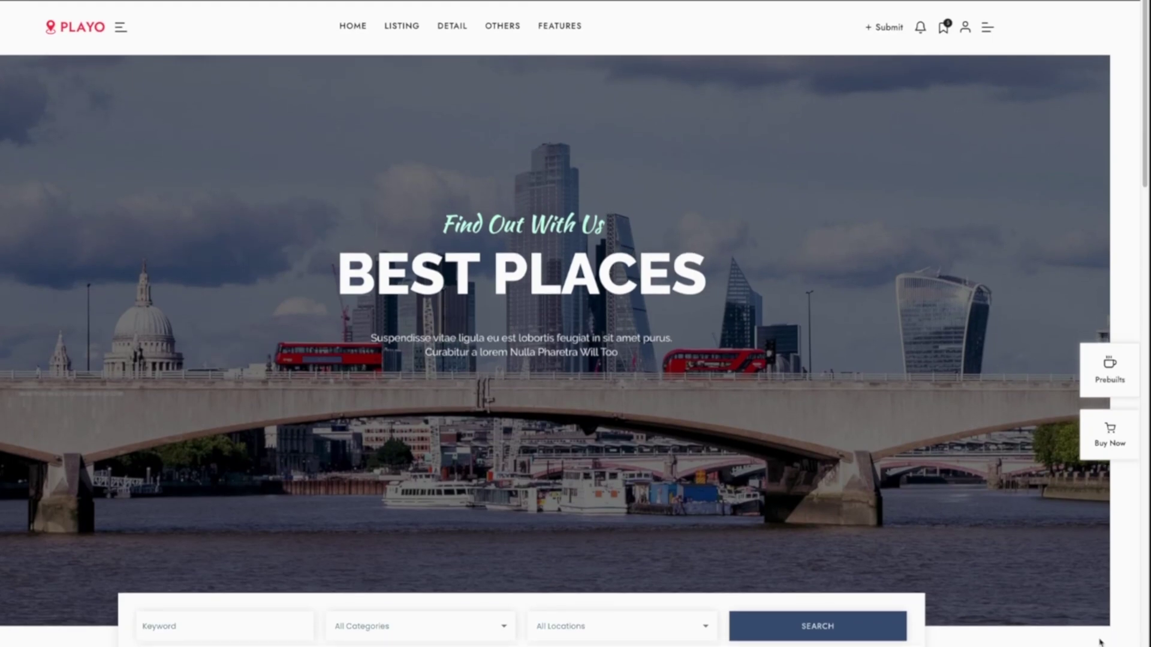
{"action": "key", "text": "F5"}
{"action": "scroll", "coordinate": [1100, 643], "scroll_direction": "down", "scroll_amount": 15}
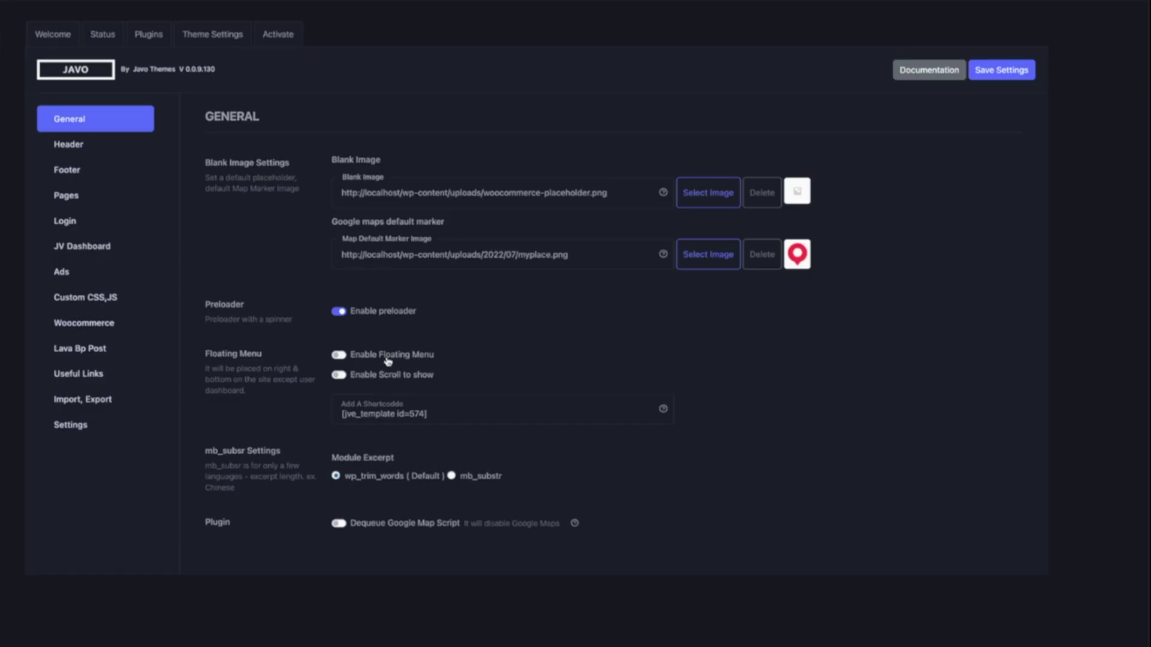
Re-enable the floating menu and open the Page Builder from the hint of its shortcode setting
{"action": "left_click", "coordinate": [389, 362]}
{"action": "triple_click", "coordinate": [443, 409]}
{"action": "left_click", "coordinate": [663, 410]}
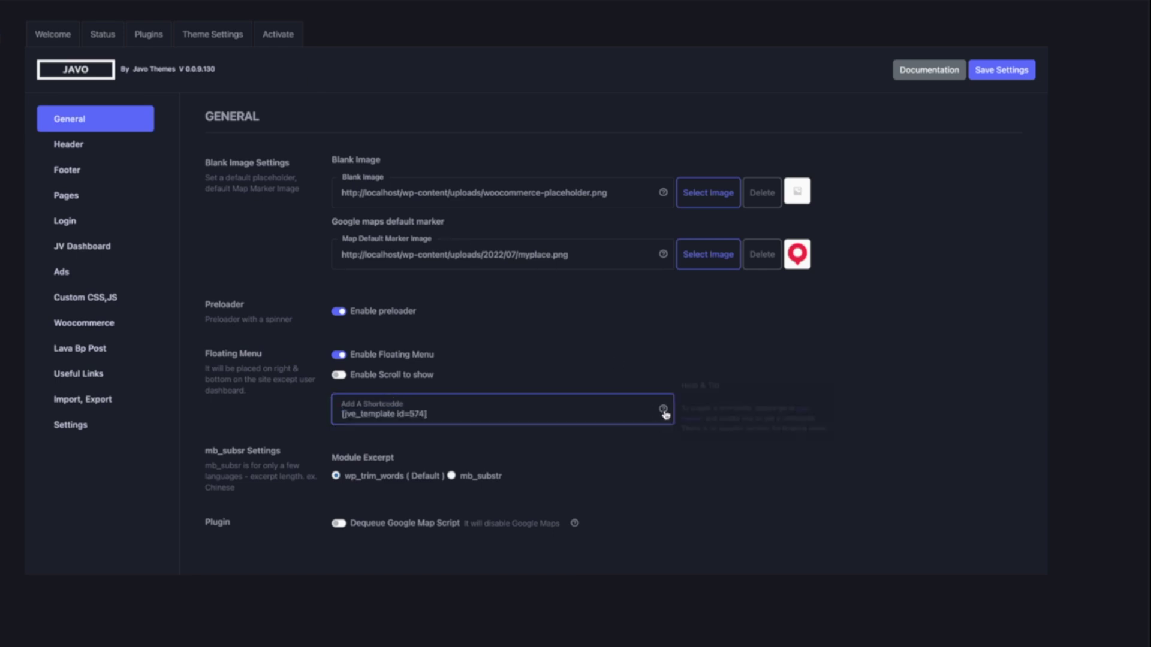
{"action": "left_click", "coordinate": [698, 424]}
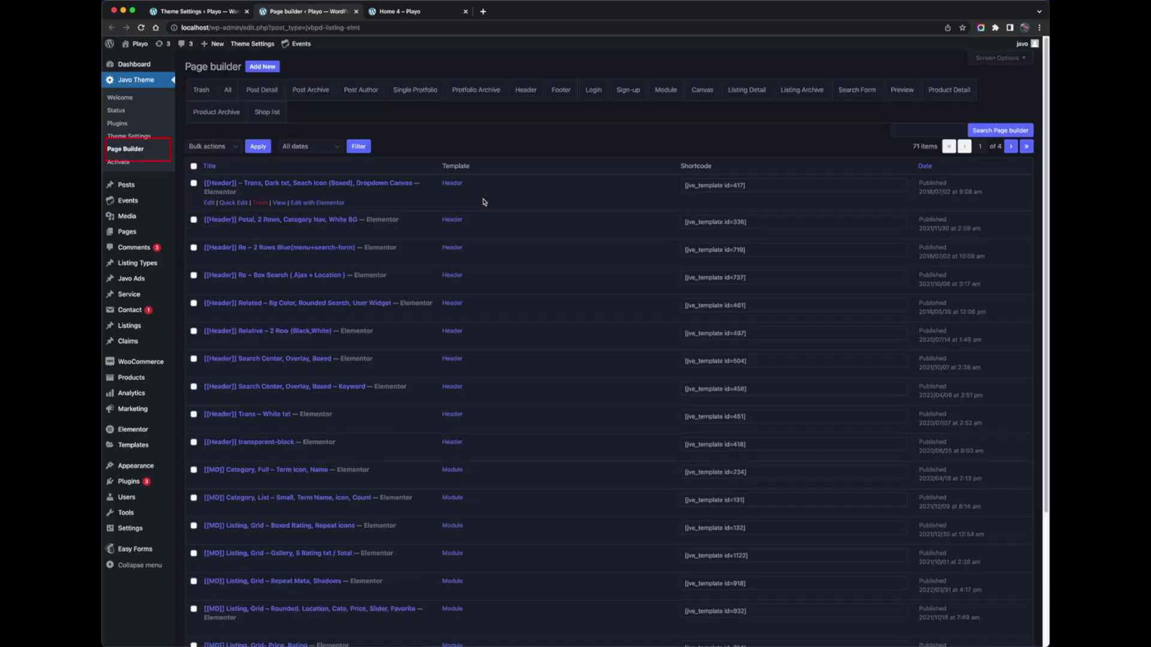
Search the Page Builder templates for "float" and highlight the shortcodes of the matching templates
{"action": "left_click", "coordinate": [905, 131]}
{"action": "key", "text": "Return"}
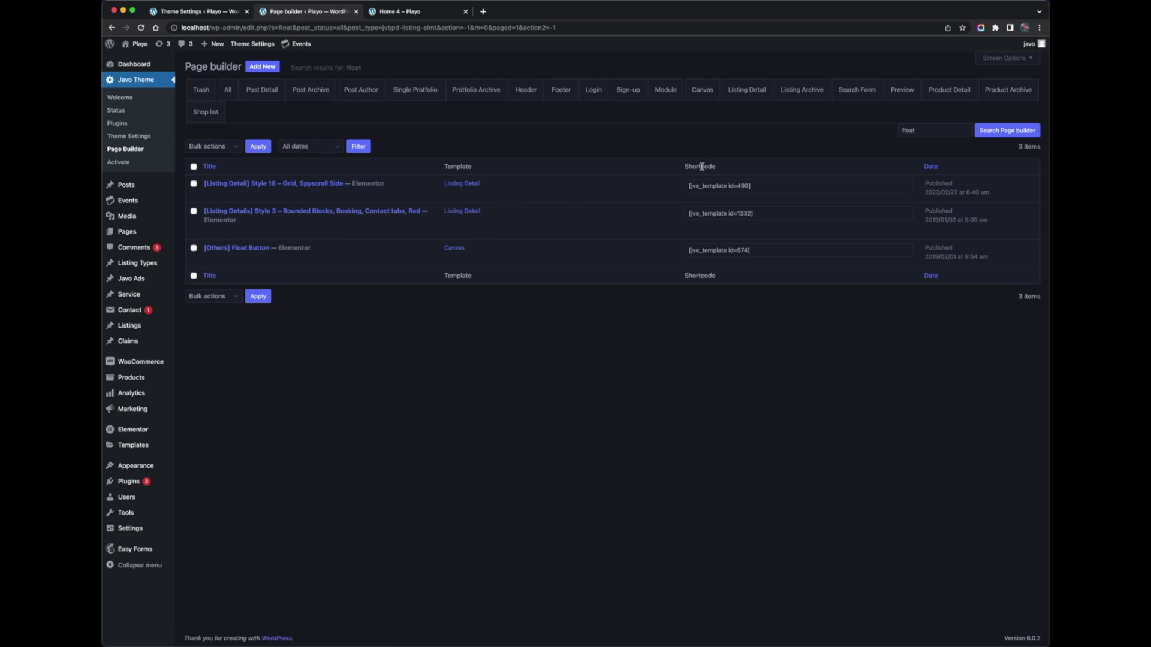
{"action": "left_click", "coordinate": [711, 186]}
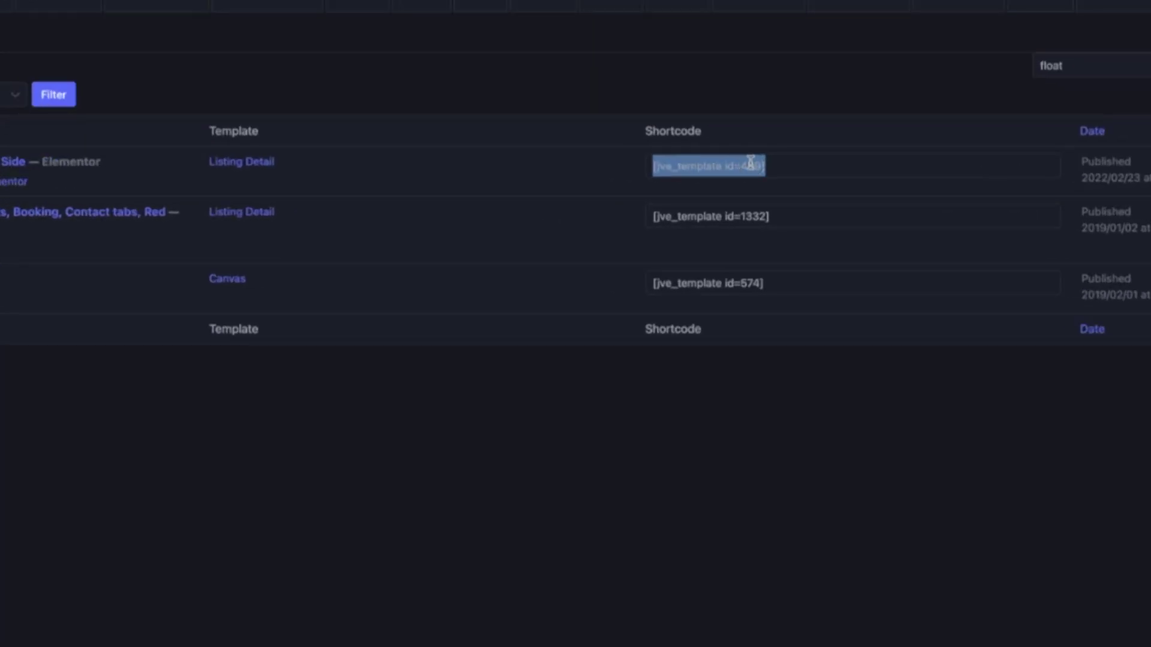
{"action": "left_click", "coordinate": [765, 215]}
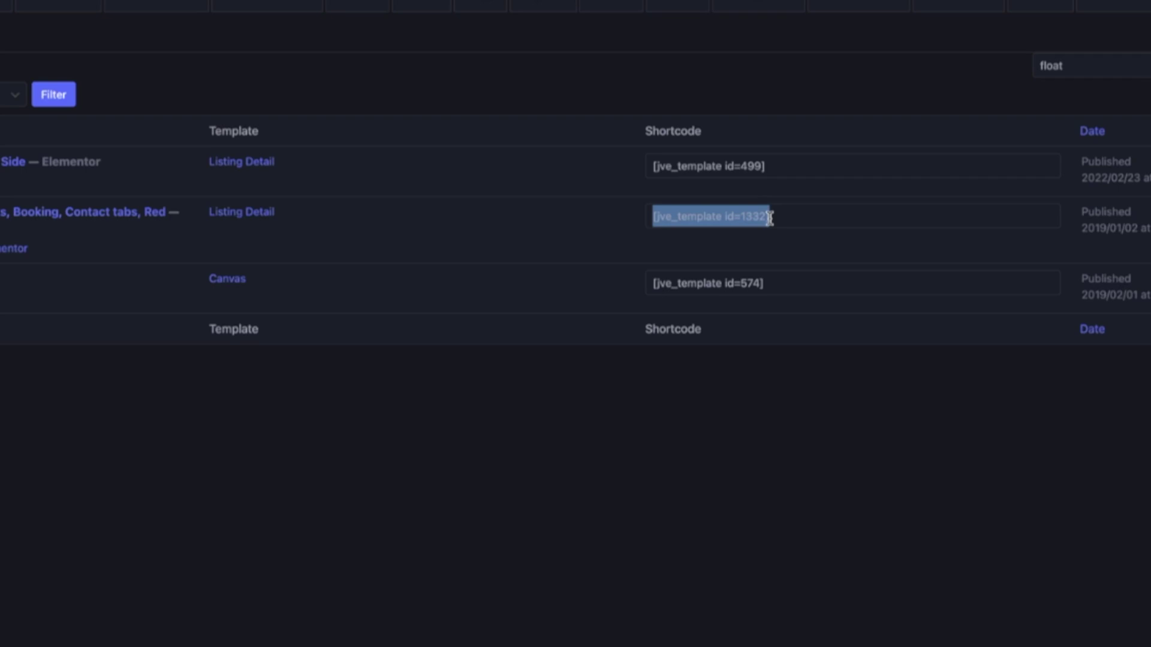
{"action": "left_click", "coordinate": [754, 281]}
{"action": "left_click", "coordinate": [761, 217]}
{"action": "left_click", "coordinate": [737, 171]}
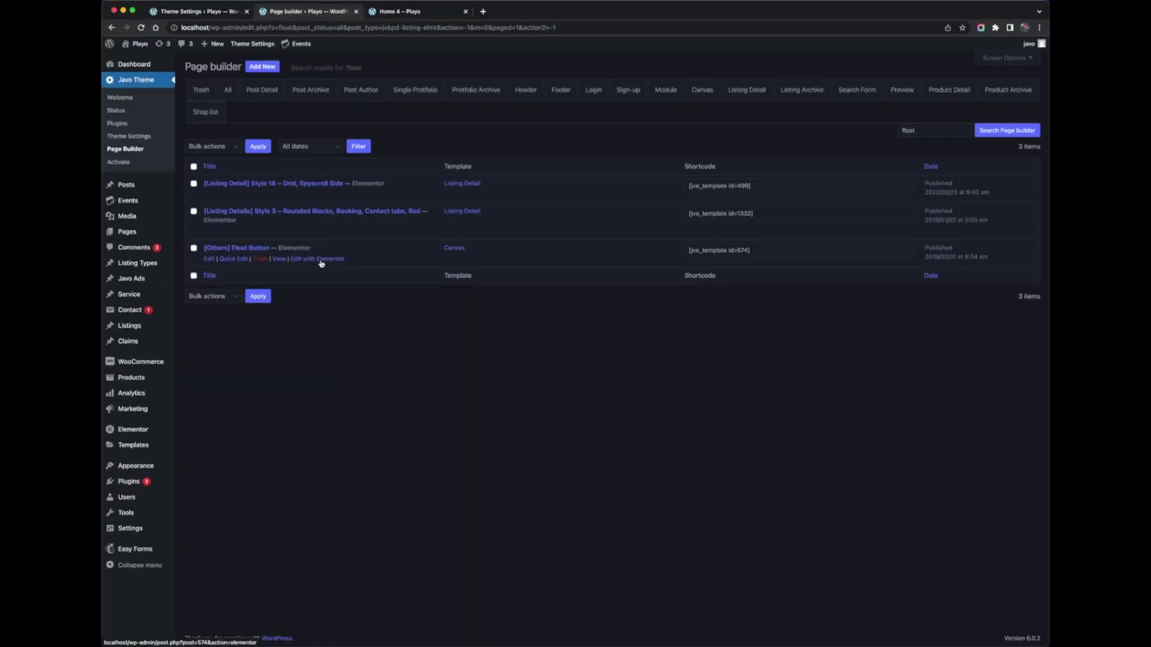
Return to the General theme settings and view the hint for the Dequeue Google Map Script option
{"action": "key", "text": "super+w"}
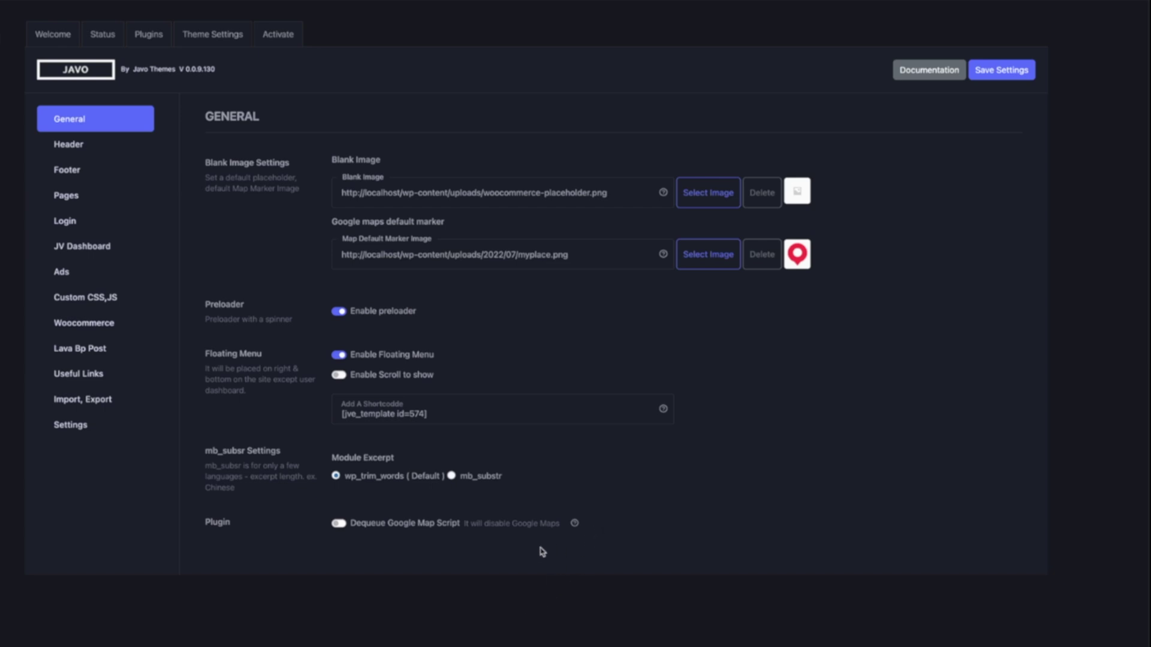
{"action": "mouse_move", "coordinate": [575, 523]}
{"action": "left_click", "coordinate": [575, 525]}
Open the Header settings and view the templates available for the Default(Global) Header
{"action": "left_click", "coordinate": [83, 155]}
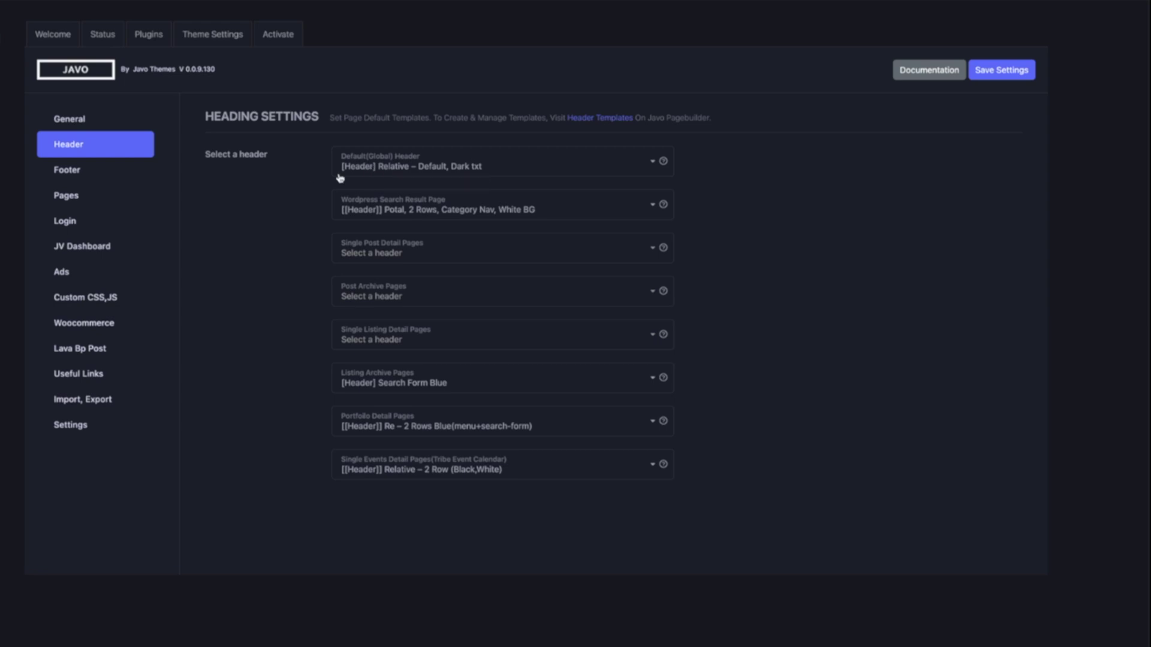
{"action": "left_click", "coordinate": [444, 165]}
{"action": "left_click", "coordinate": [297, 210]}
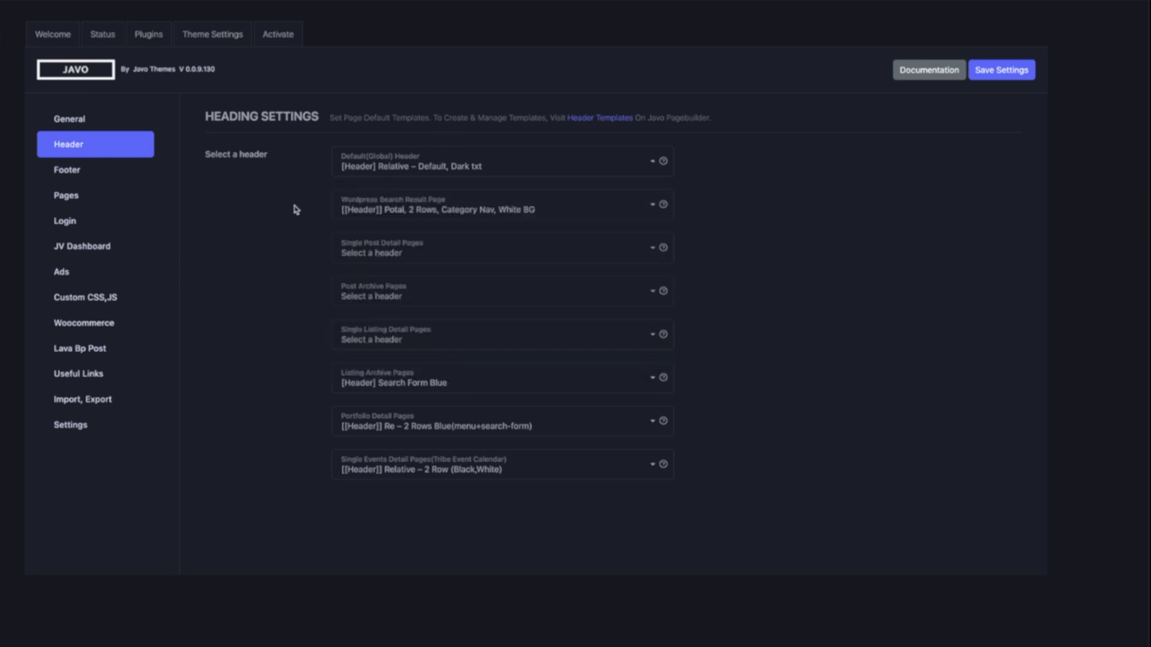
Open the Header Templates link in a new tab and switch to that list
{"action": "right_click", "coordinate": [617, 119]}
{"action": "left_click", "coordinate": [815, 363]}
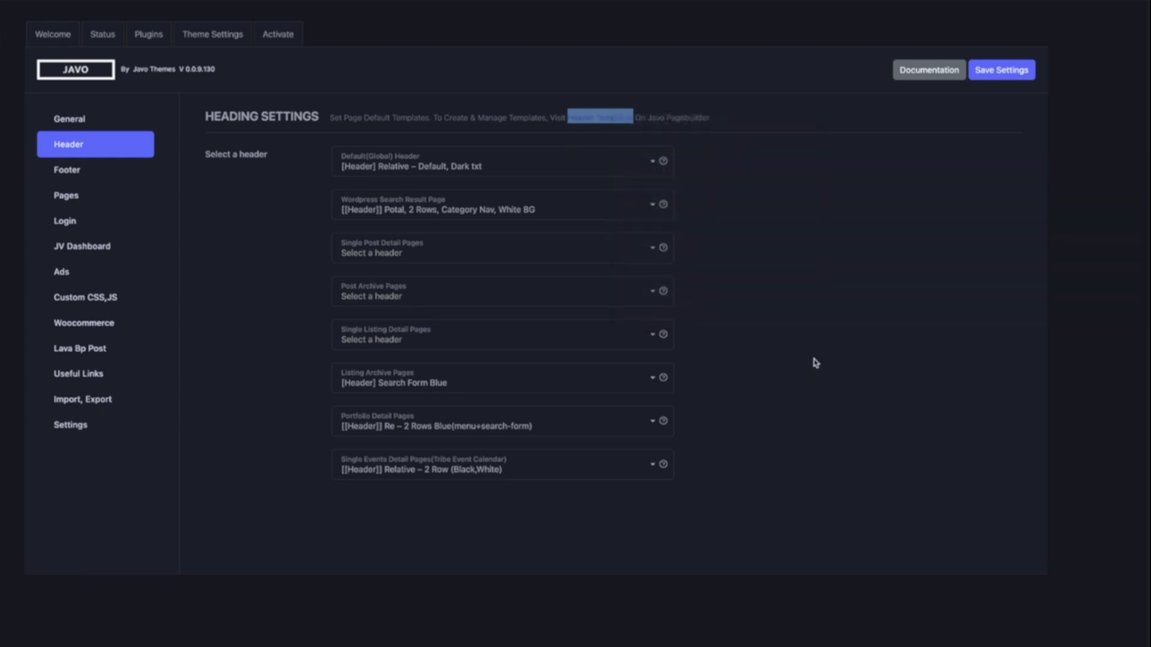
{"action": "left_click", "coordinate": [815, 362]}
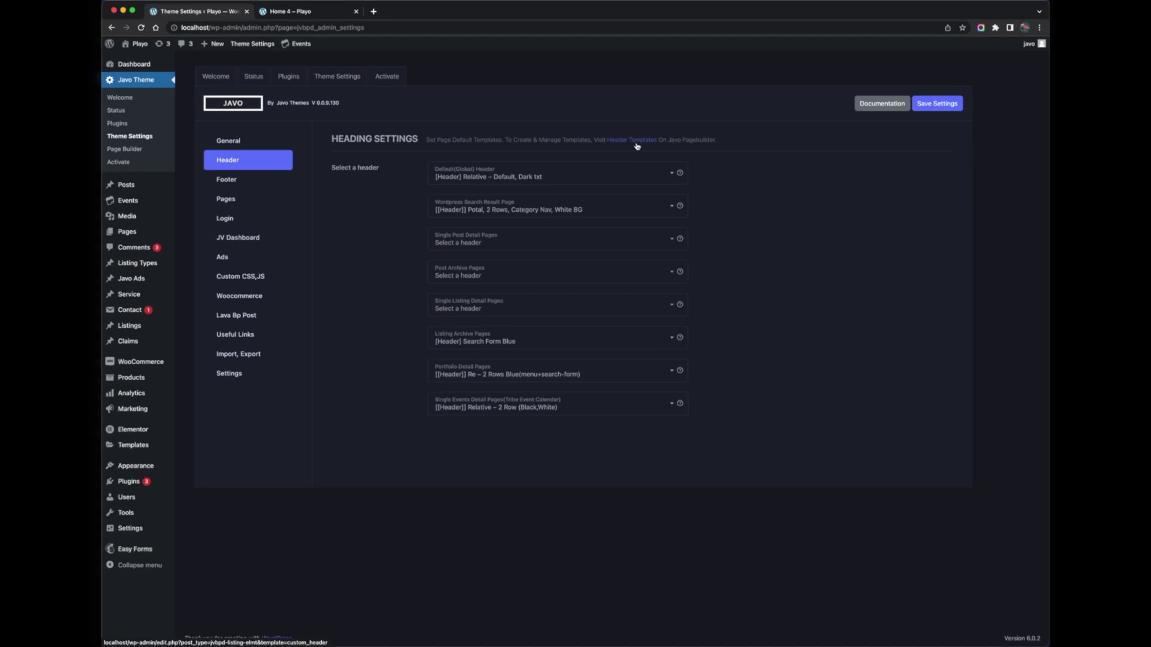
{"action": "right_click", "coordinate": [637, 146]}
{"action": "left_click", "coordinate": [659, 152]}
{"action": "left_click", "coordinate": [326, 14]}
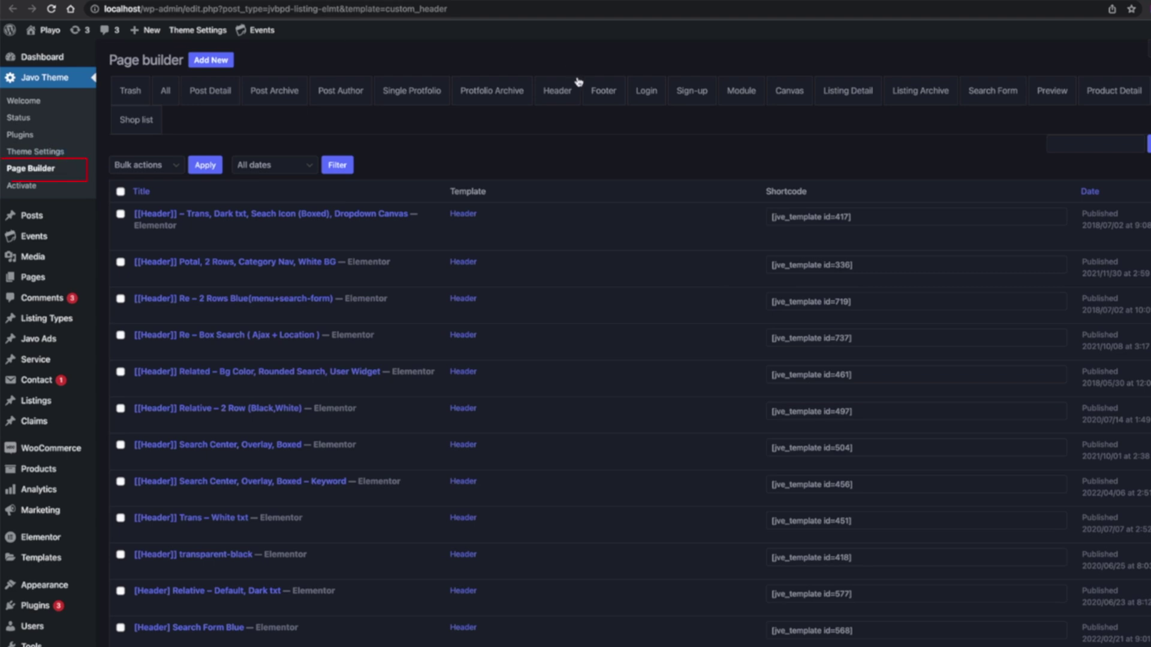
Open the list of all listings in a new tab and switch to it
{"action": "mouse_move", "coordinate": [276, 37]}
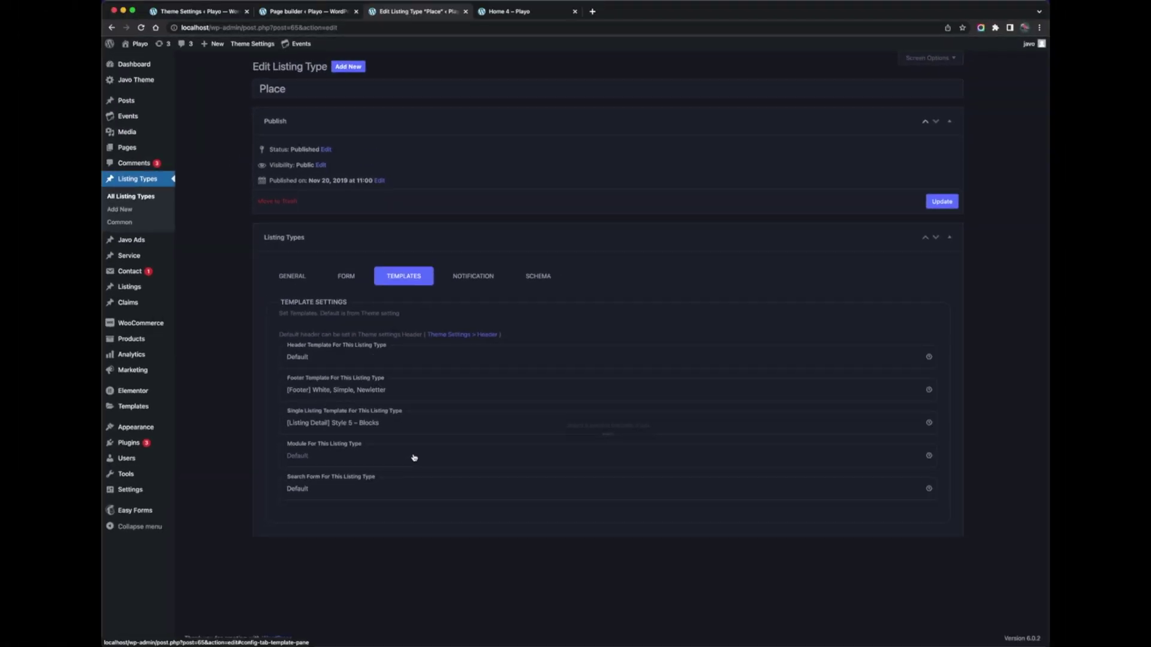
{"action": "key", "text": "super+1"}
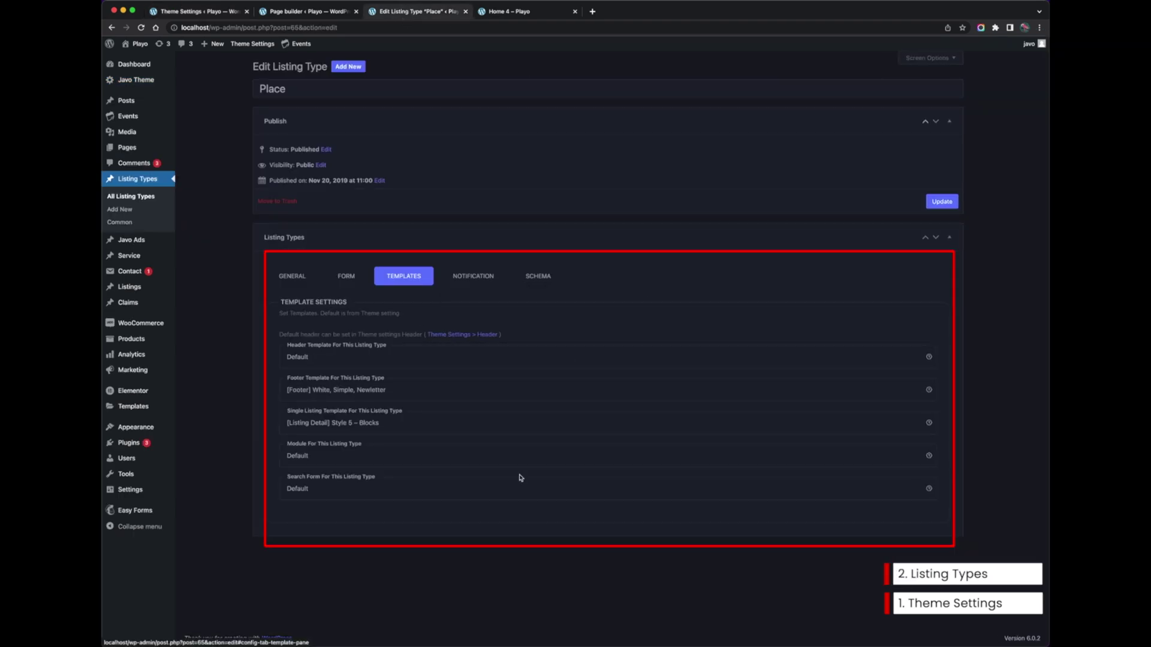
{"action": "mouse_move", "coordinate": [144, 286]}
{"action": "left_click", "coordinate": [207, 287], "text": "super"}
{"action": "left_click", "coordinate": [502, 15]}
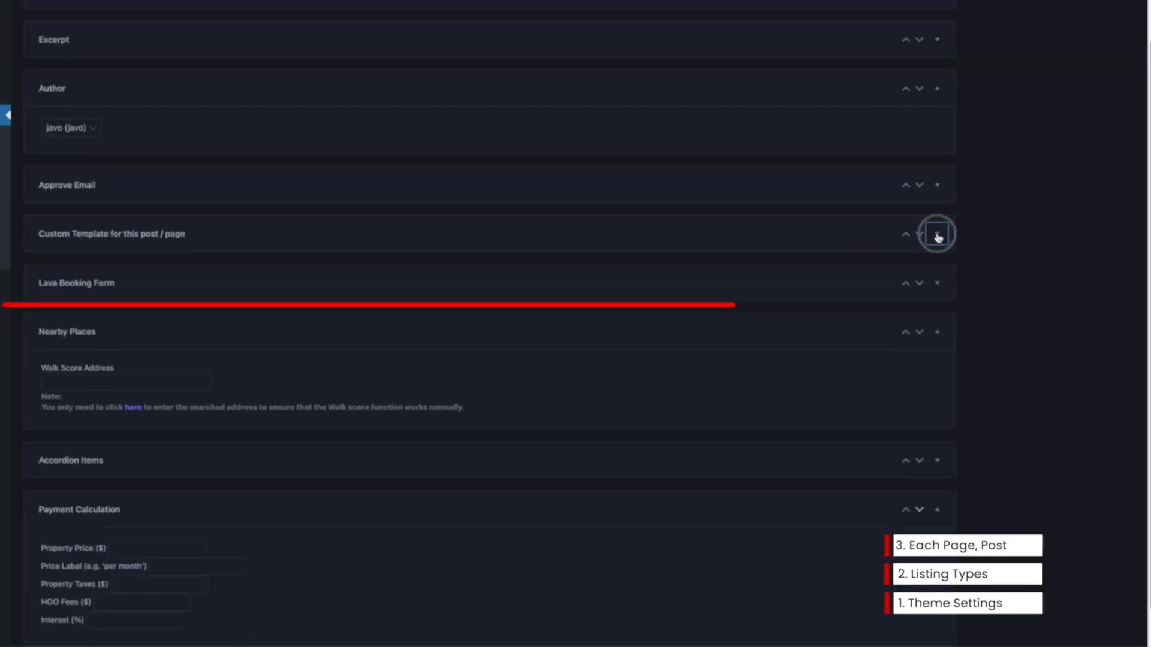
Expand the listing's Custom Template for this post / page section and view its header template options
{"action": "left_click", "coordinate": [938, 236]}
{"action": "left_click", "coordinate": [290, 359]}
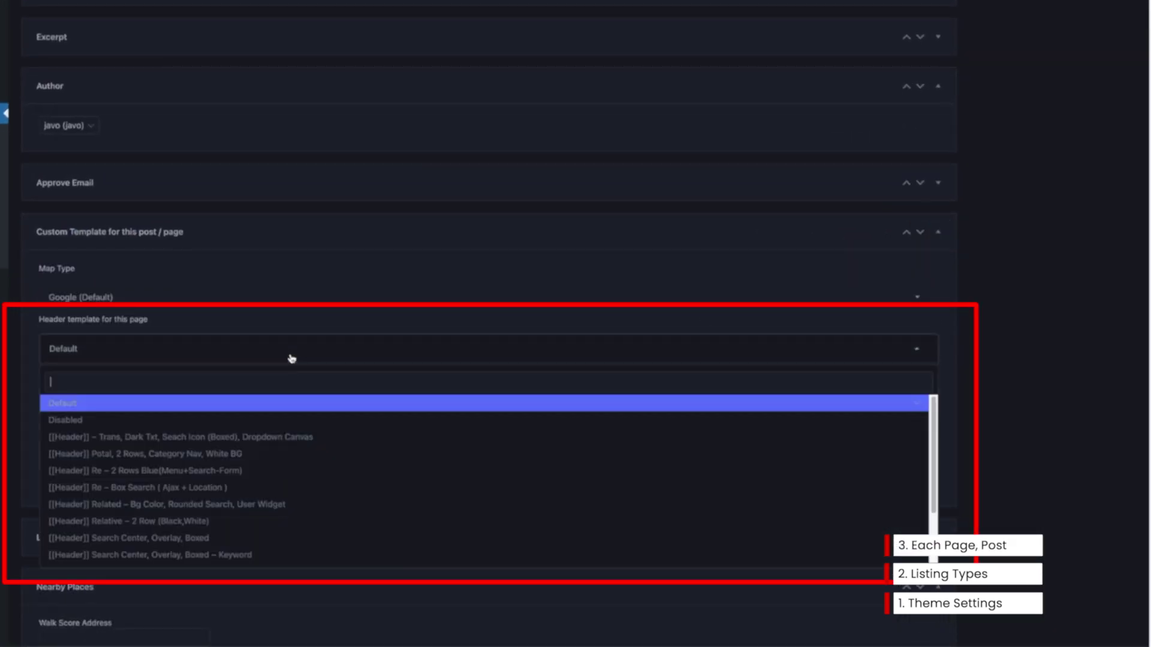
{"action": "left_click", "coordinate": [329, 310]}
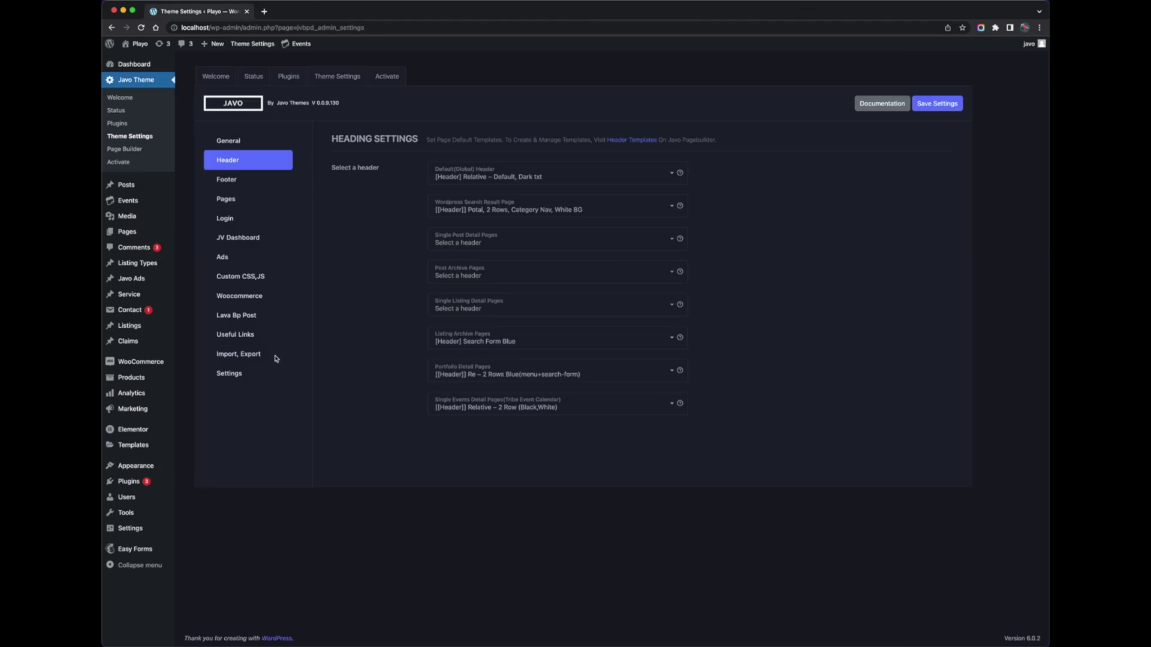
Go through the Footer and Pages theme settings and view the choices for the User Dashboard page
{"action": "left_click", "coordinate": [233, 181]}
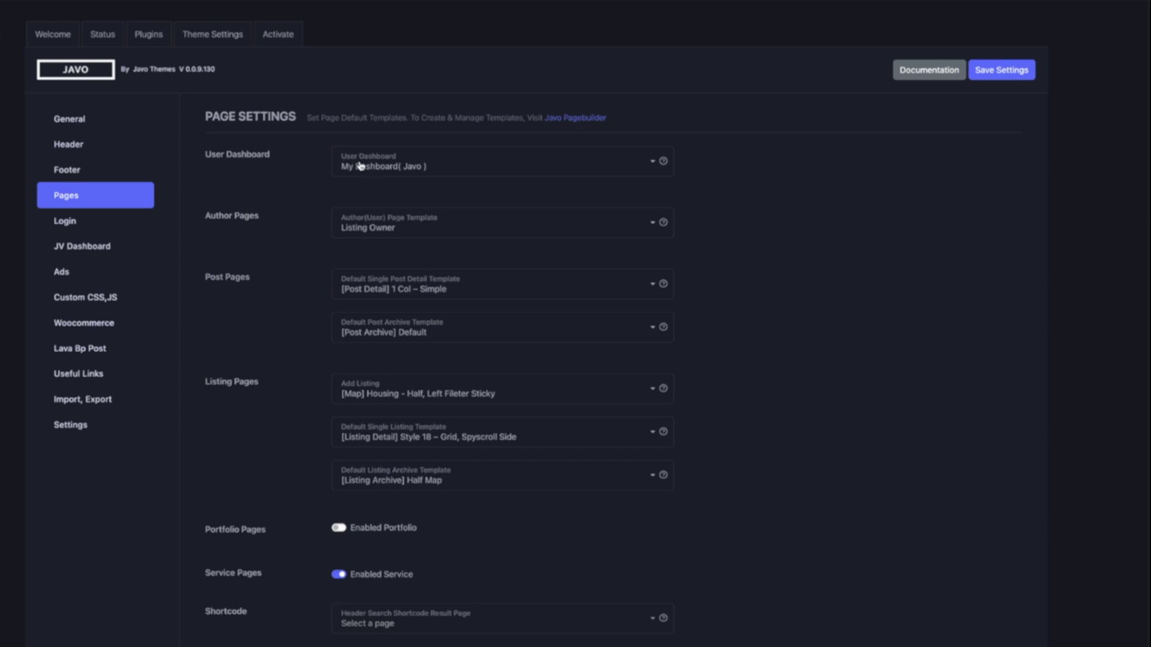
{"action": "left_click", "coordinate": [382, 164]}
{"action": "left_click", "coordinate": [318, 220]}
{"action": "left_click", "coordinate": [381, 172]}
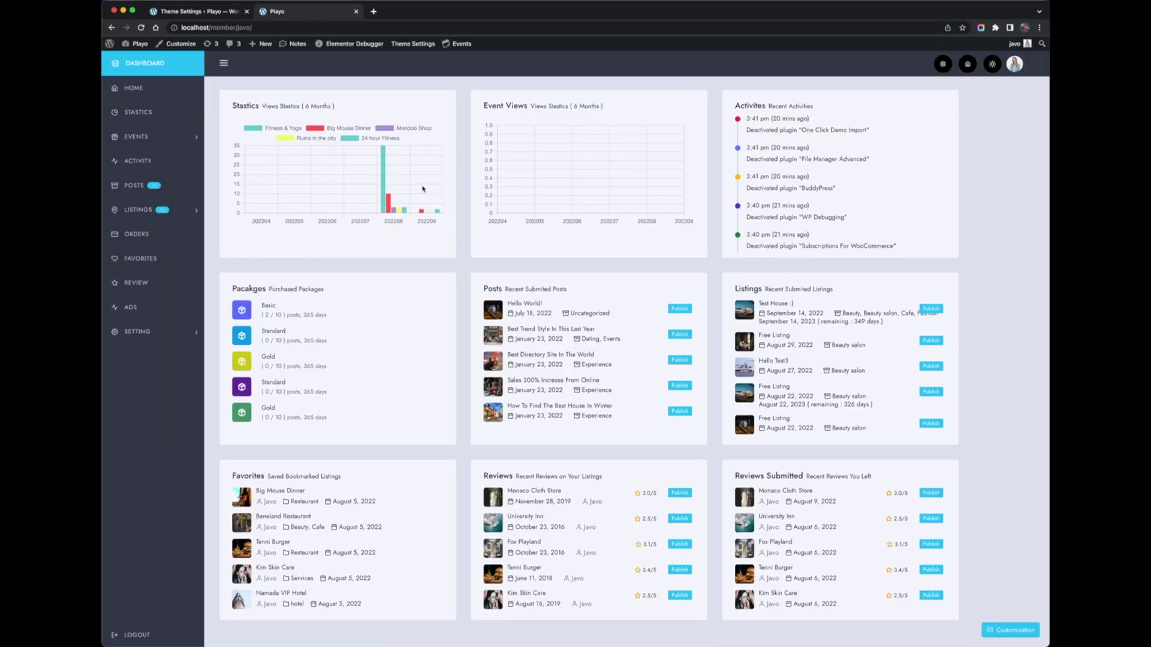
View the Stastics page of the member dashboard and expand its Listings entry
{"action": "left_click", "coordinate": [136, 115]}
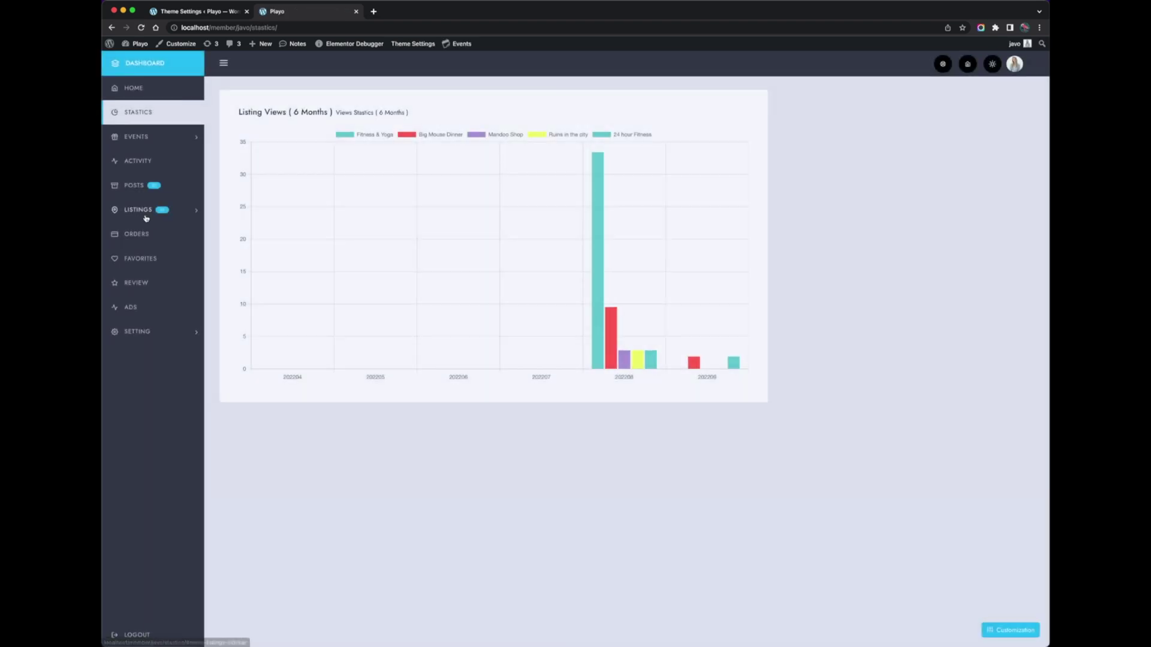
{"action": "left_click", "coordinate": [178, 214]}
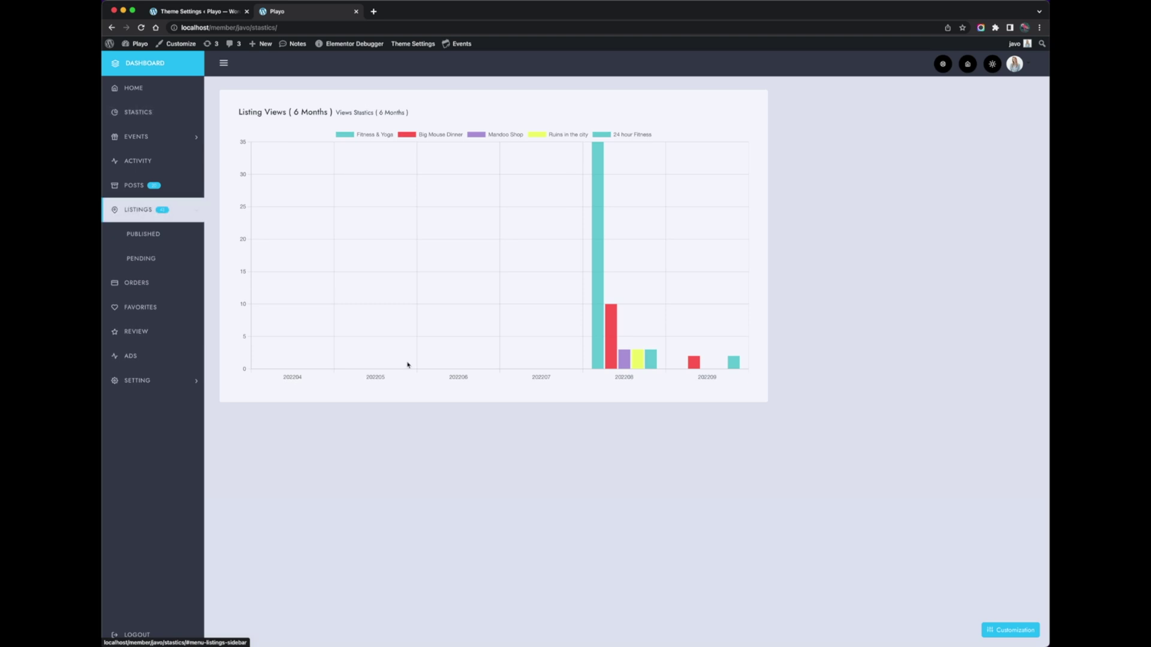
View the member dashboard's Published listings, switch the dashboard to Skin 8 and save the customization
{"action": "left_click", "coordinate": [180, 263]}
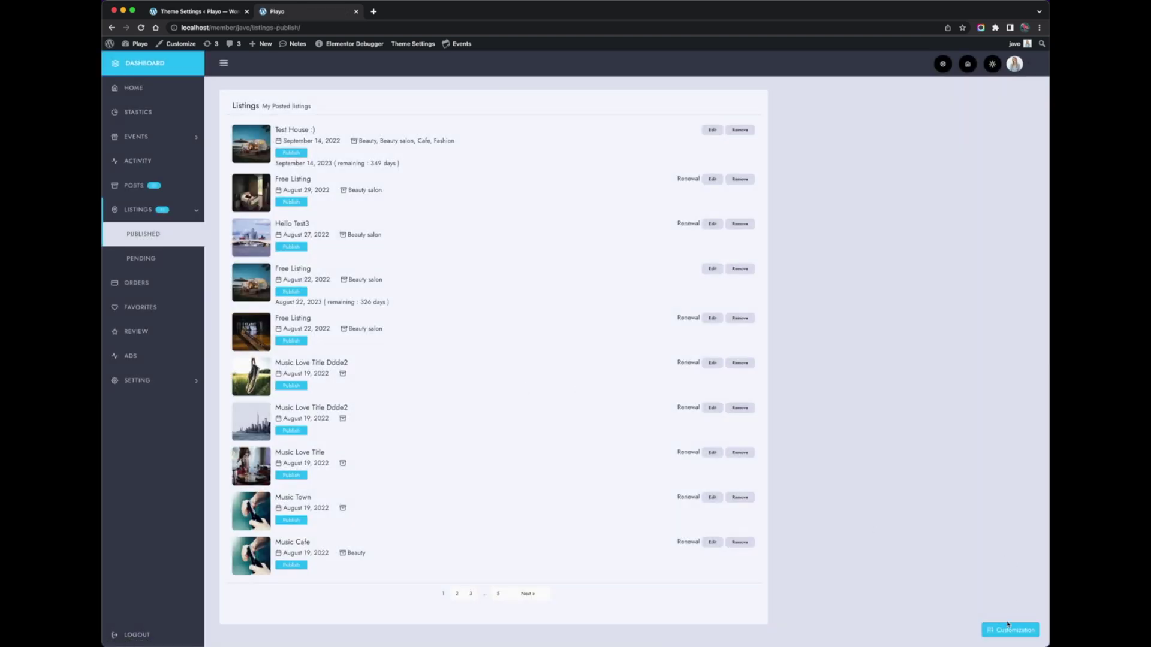
{"action": "left_click", "coordinate": [1007, 626]}
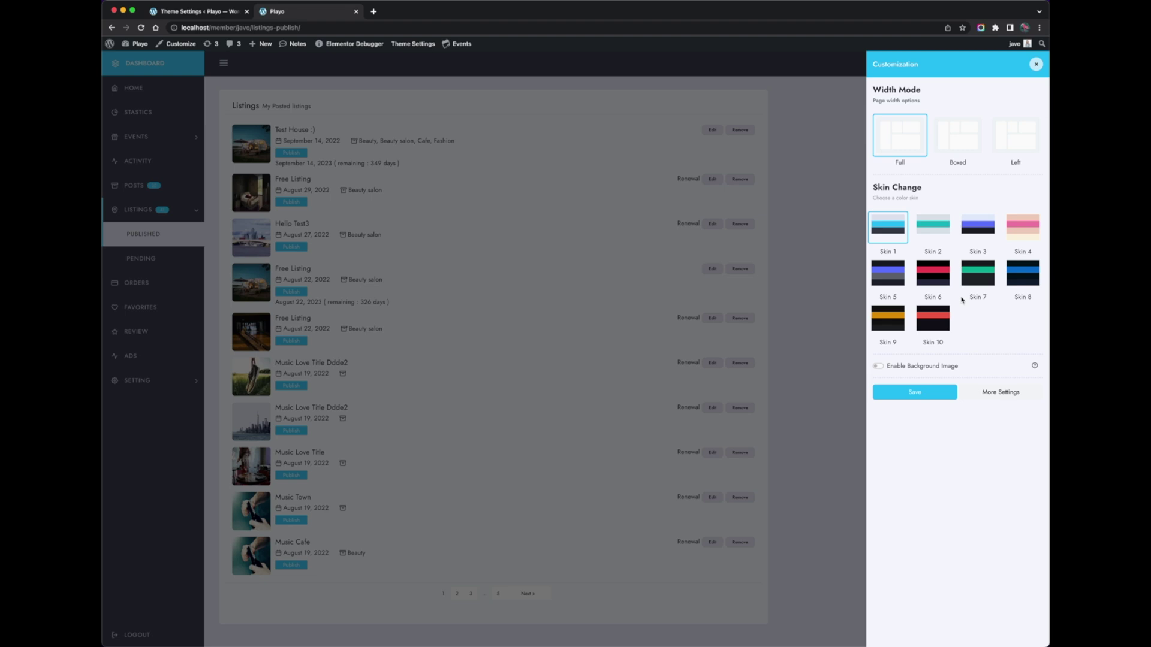
{"action": "left_click", "coordinate": [1022, 272]}
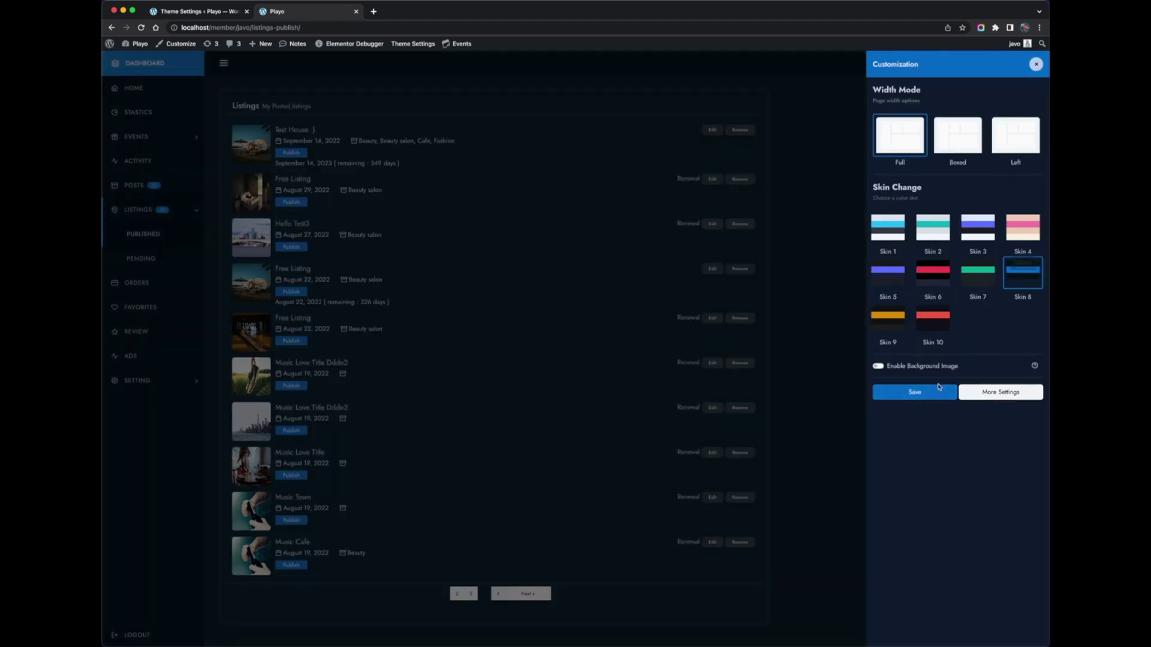
{"action": "left_click", "coordinate": [914, 398]}
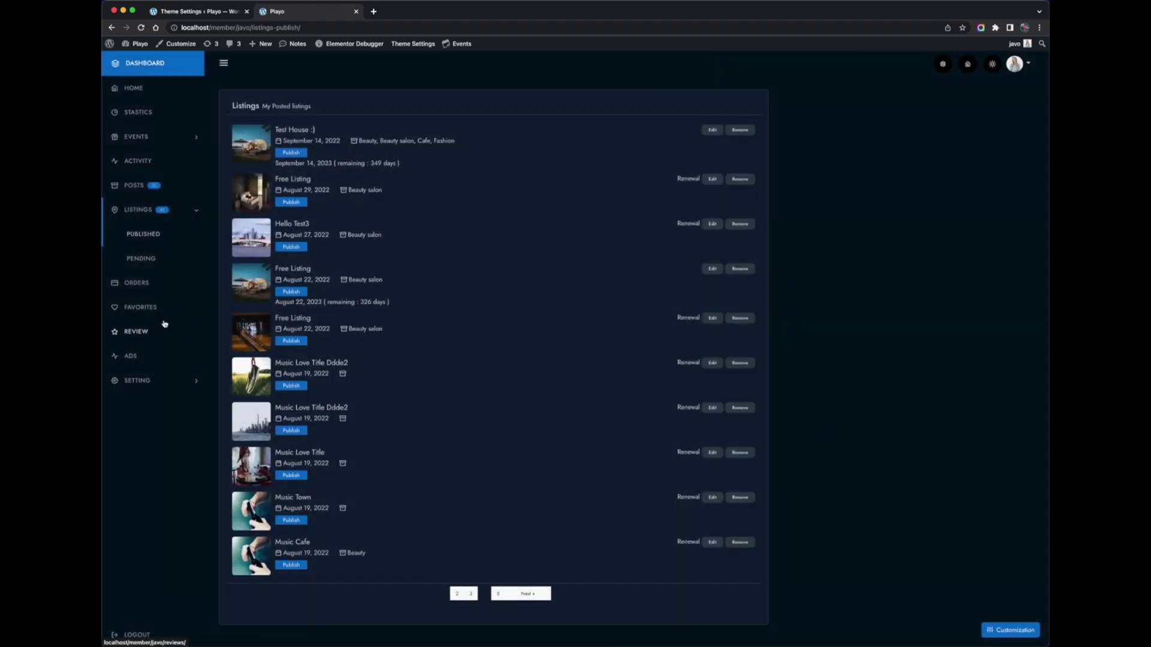
{"action": "left_click", "coordinate": [141, 284]}
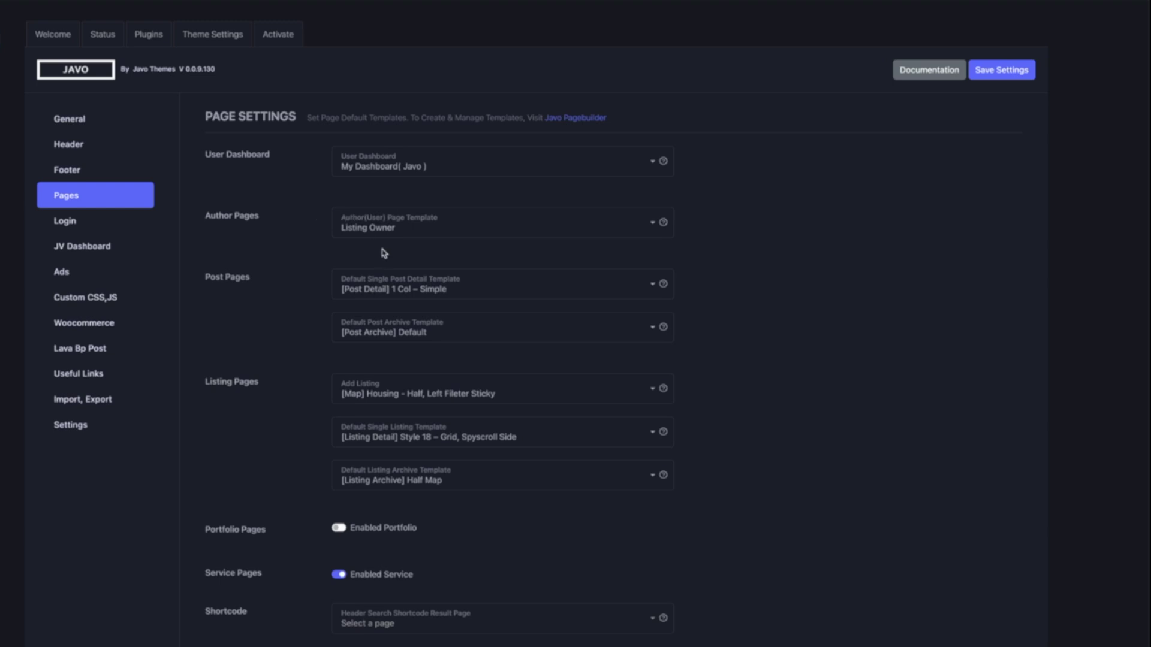
View the Author(User) Page Template choices in the Pages theme settings and follow the link in its help tip
{"action": "left_click", "coordinate": [451, 232]}
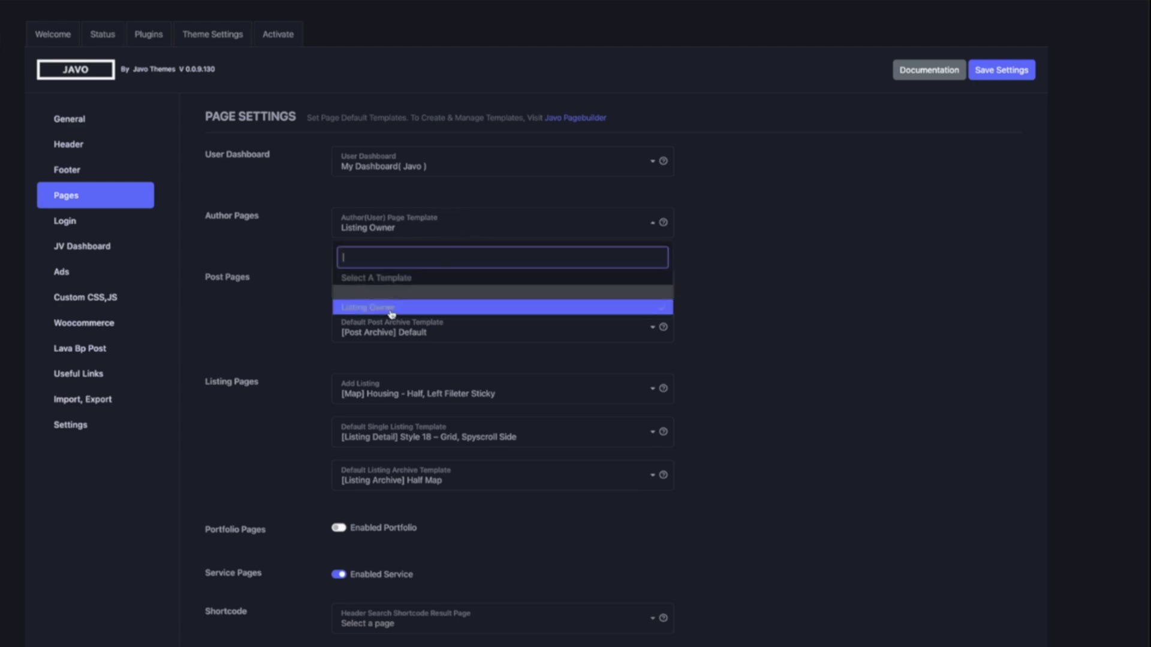
{"action": "left_click", "coordinate": [510, 237]}
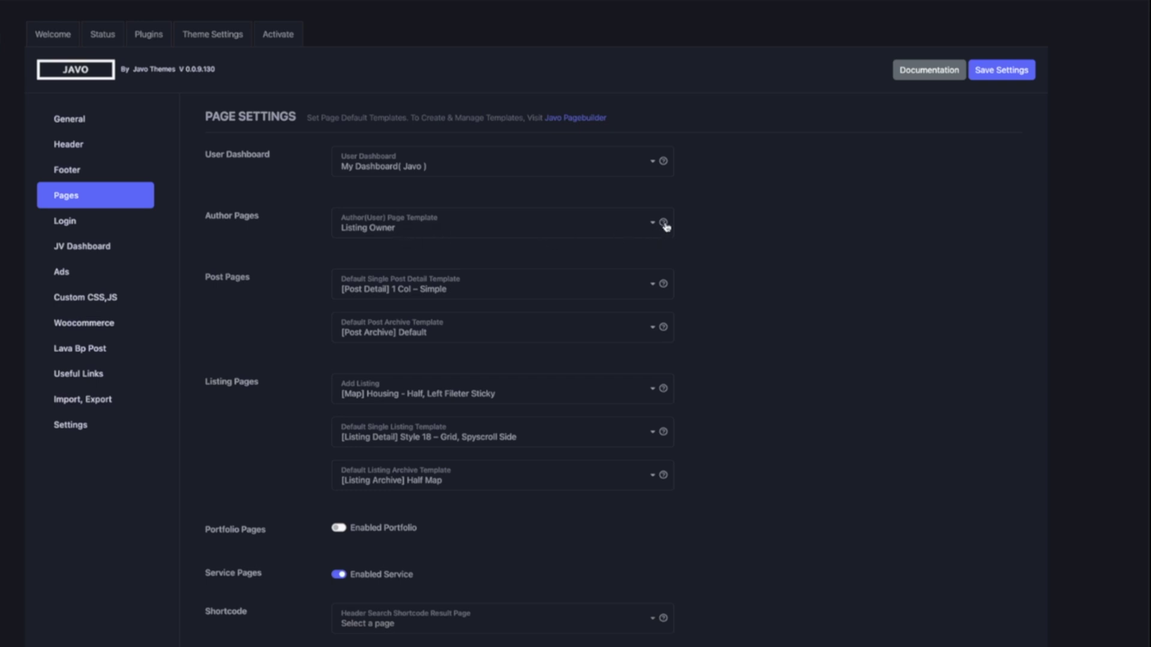
{"action": "mouse_move", "coordinate": [663, 223]}
{"action": "left_click", "coordinate": [713, 258]}
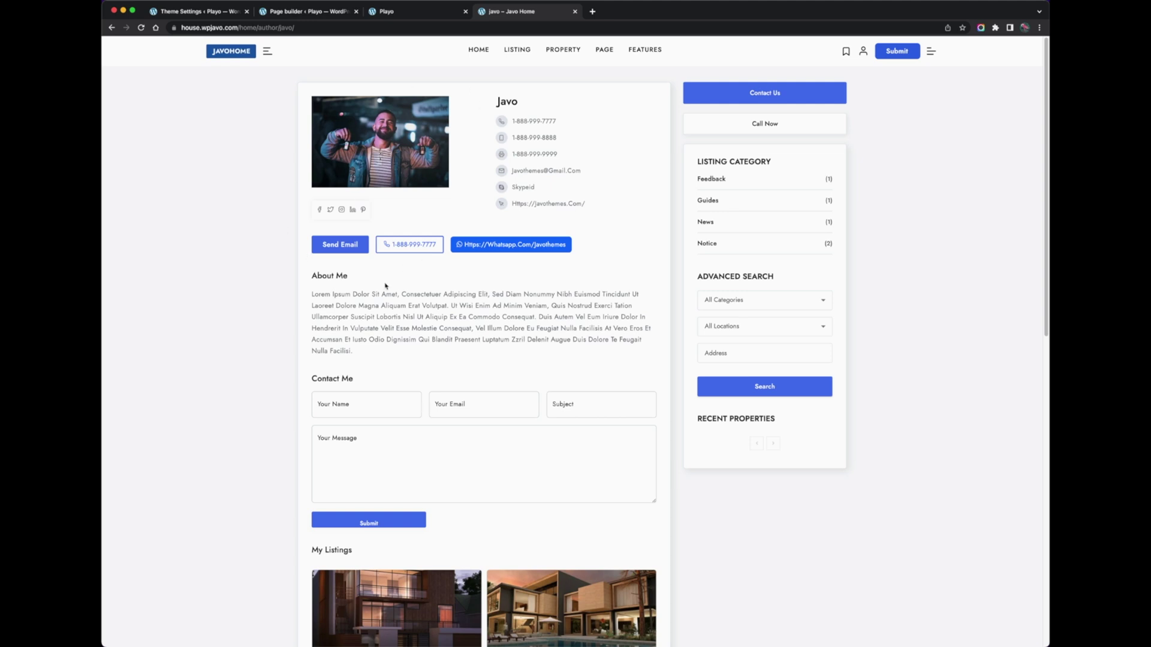
Examine the demo author page, including its profile, contact form, My Listings section and sidebar
{"action": "scroll", "coordinate": [242, 414], "scroll_direction": "down", "scroll_amount": 10}
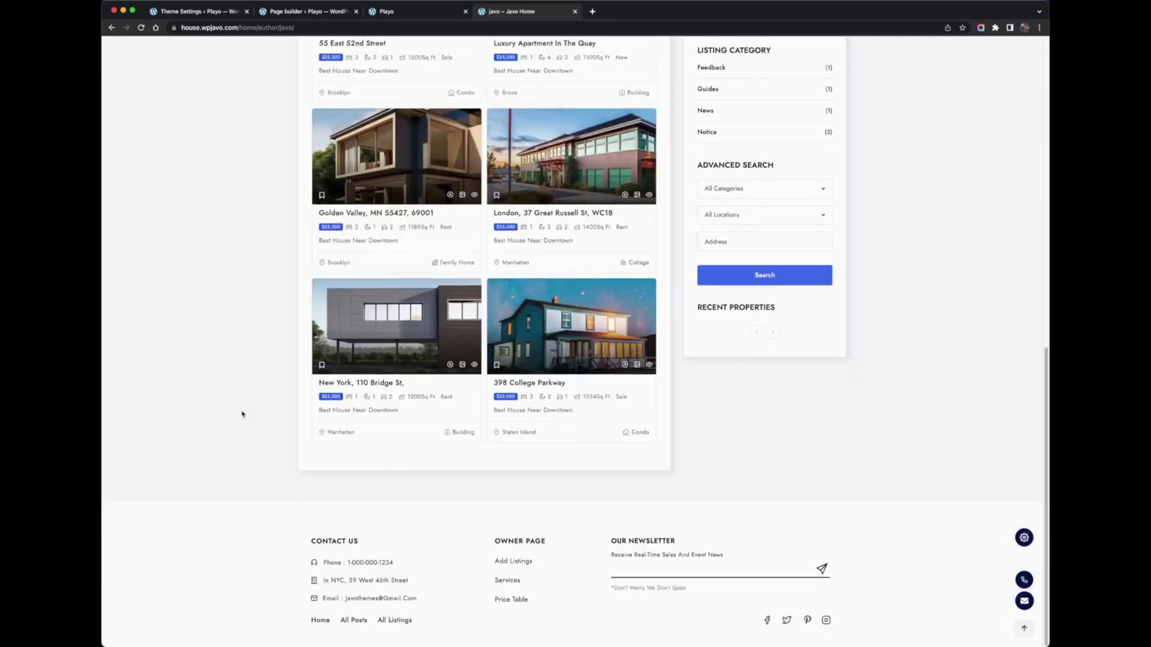
{"action": "scroll", "coordinate": [242, 414], "scroll_direction": "up", "scroll_amount": 10}
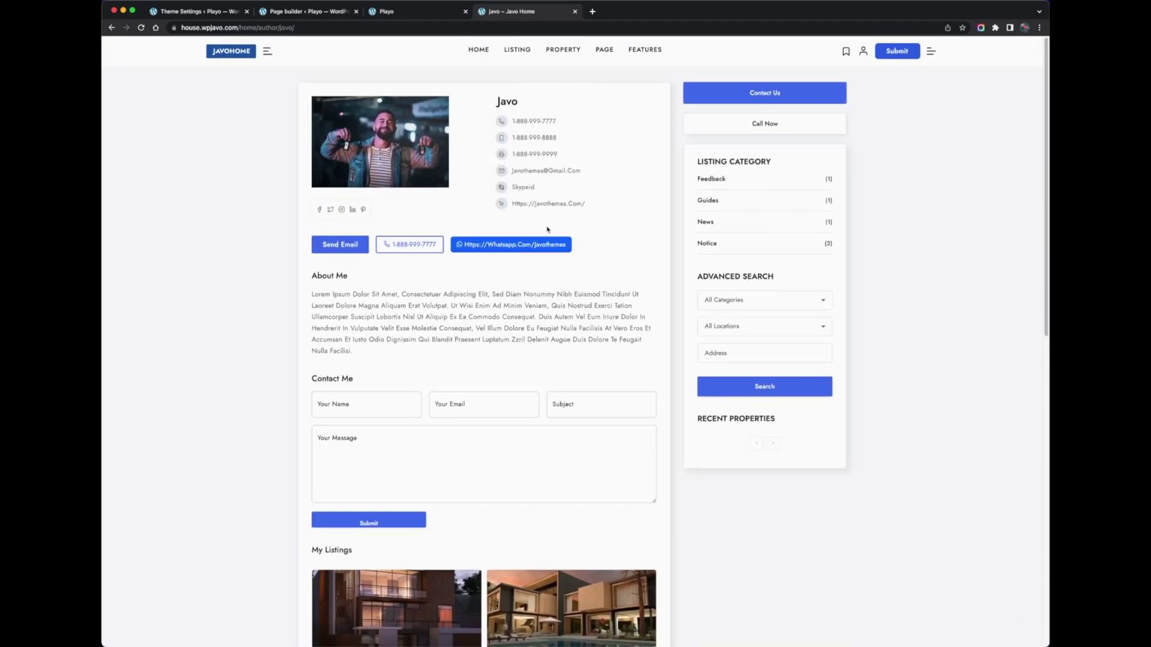
{"action": "scroll", "coordinate": [502, 296], "scroll_direction": "down", "scroll_amount": 2}
{"action": "scroll", "coordinate": [502, 296], "scroll_direction": "up", "scroll_amount": 1}
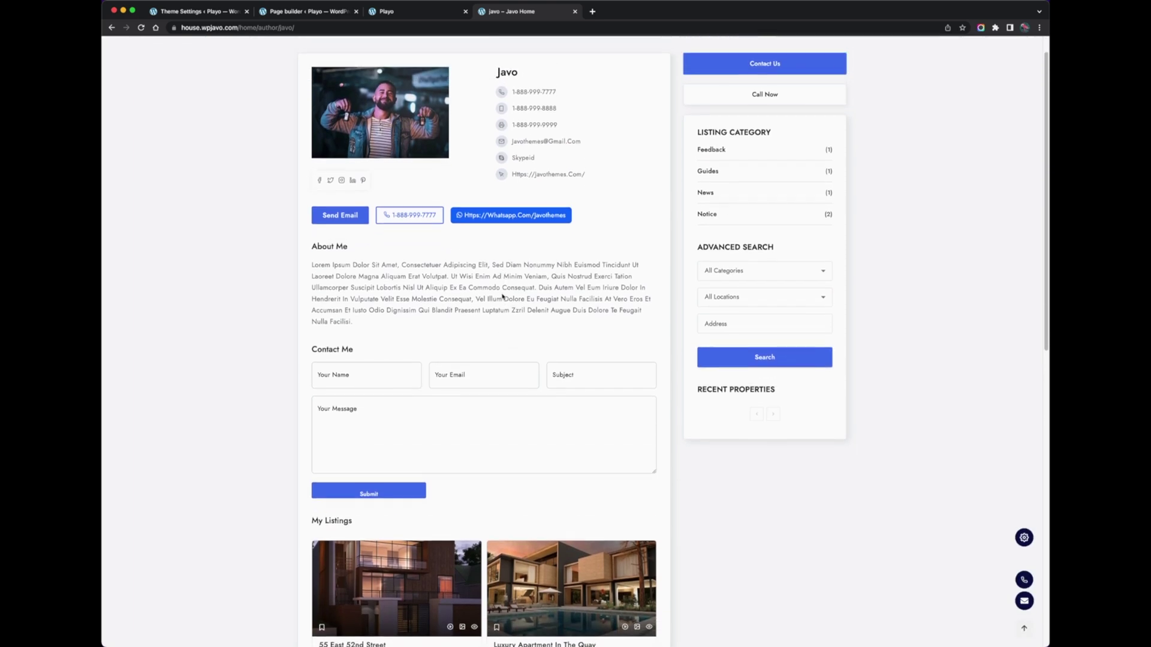
{"action": "scroll", "coordinate": [502, 296], "scroll_direction": "down", "scroll_amount": 5}
{"action": "scroll", "coordinate": [502, 297], "scroll_direction": "down", "scroll_amount": 2}
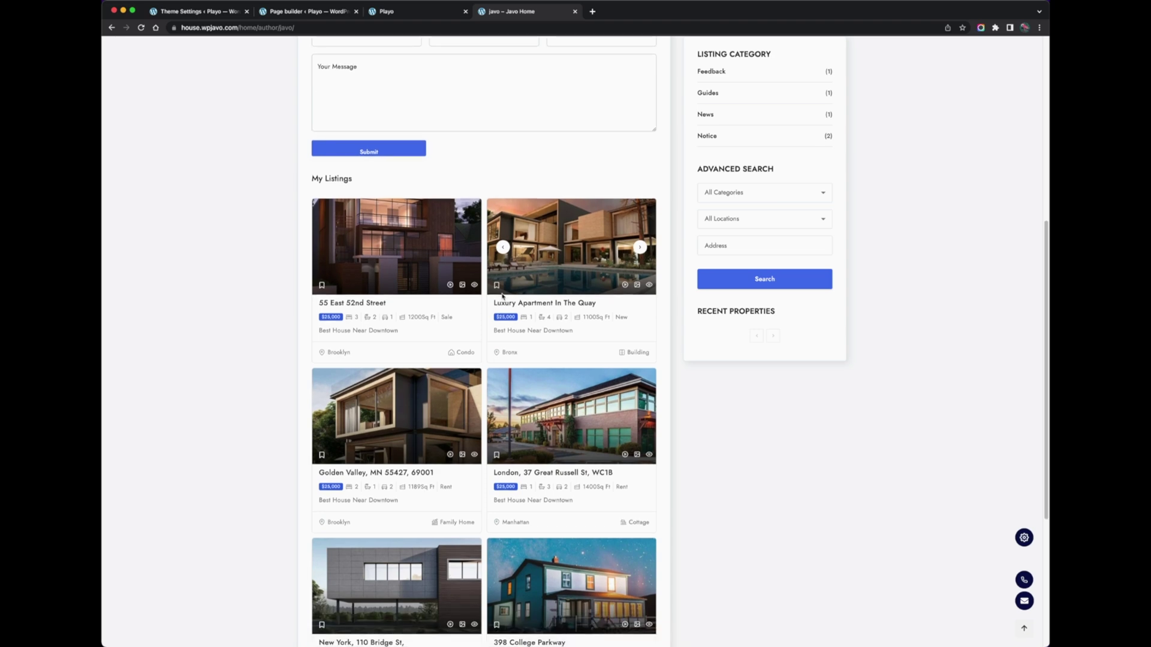
{"action": "scroll", "coordinate": [502, 296], "scroll_direction": "up", "scroll_amount": 7}
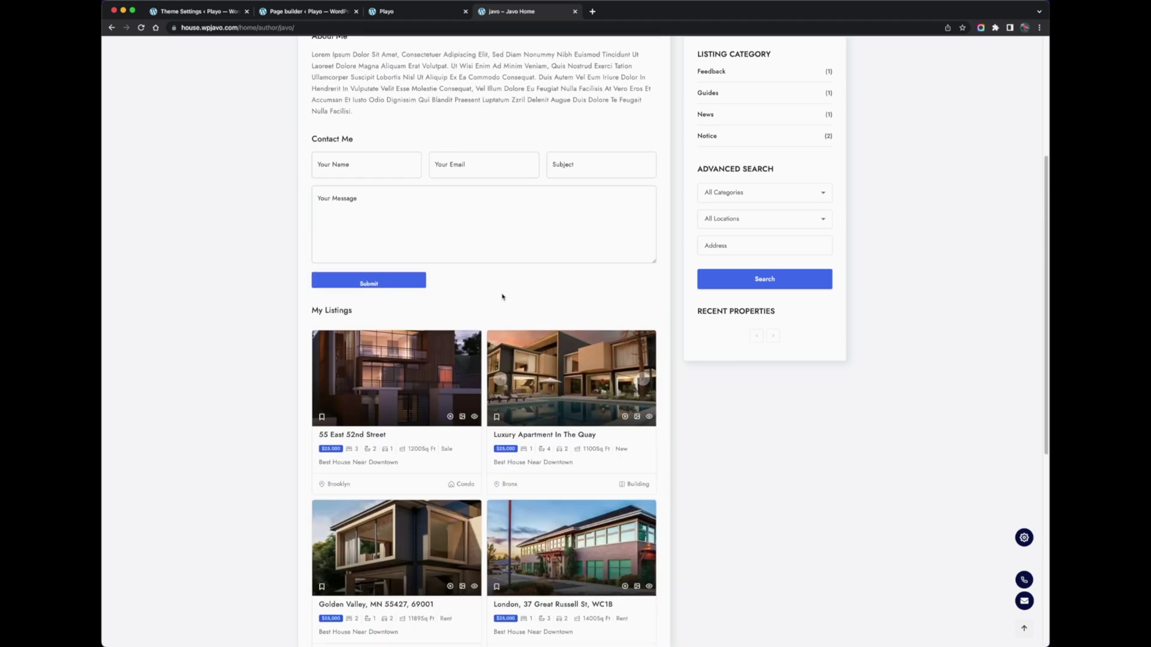
{"action": "left_click", "coordinate": [289, 13]}
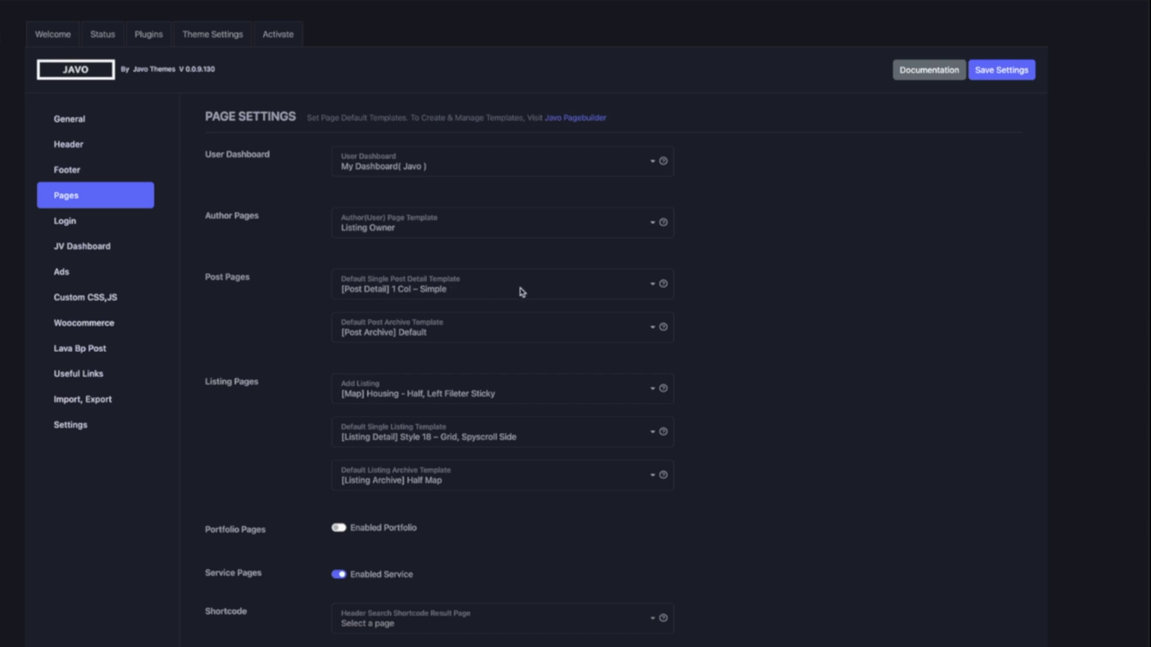
View the Default Single Post Detail Template choices and the page builder's Post Detail templates linked from the help tip
{"action": "left_click", "coordinate": [574, 296]}
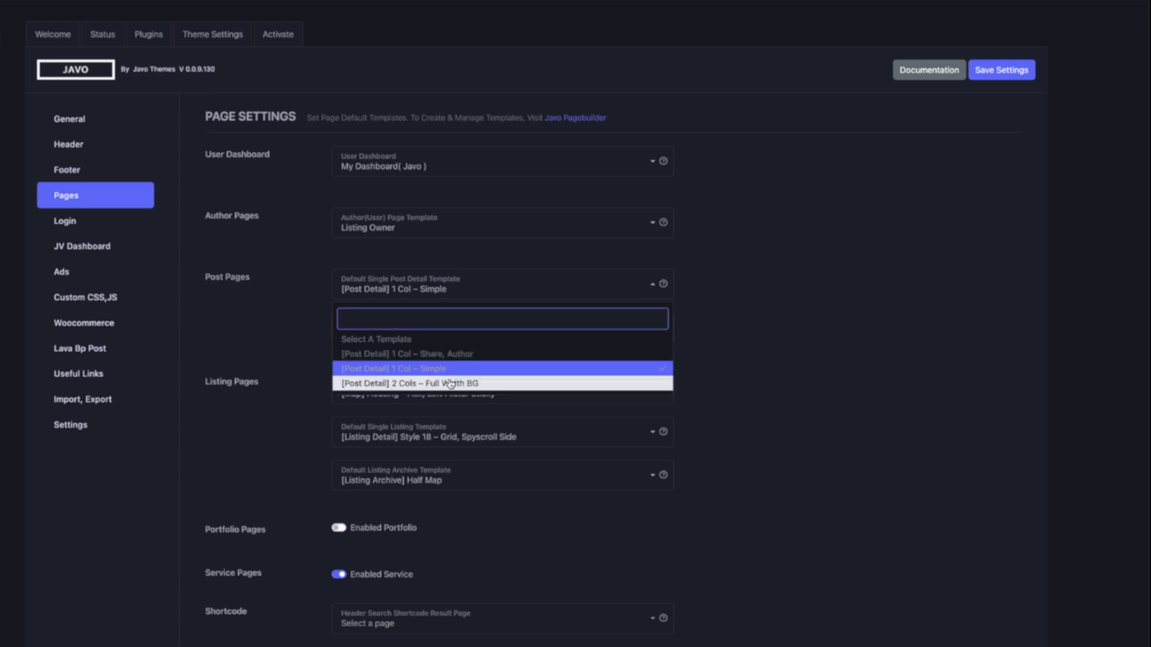
{"action": "left_click", "coordinate": [689, 311]}
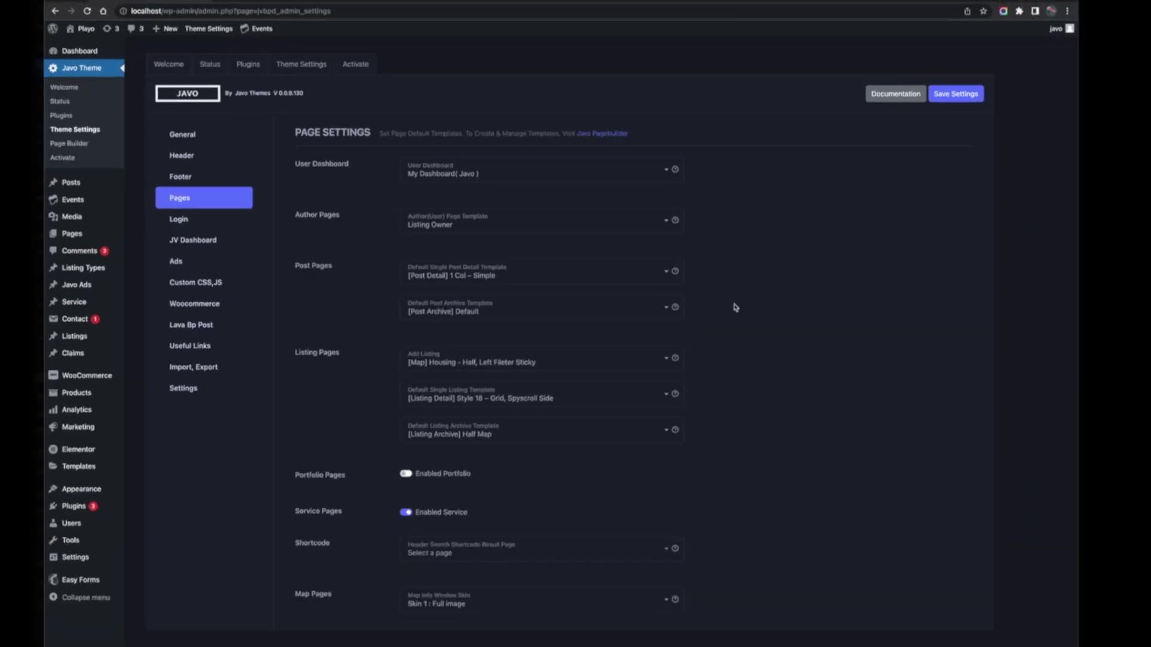
{"action": "mouse_move", "coordinate": [673, 272]}
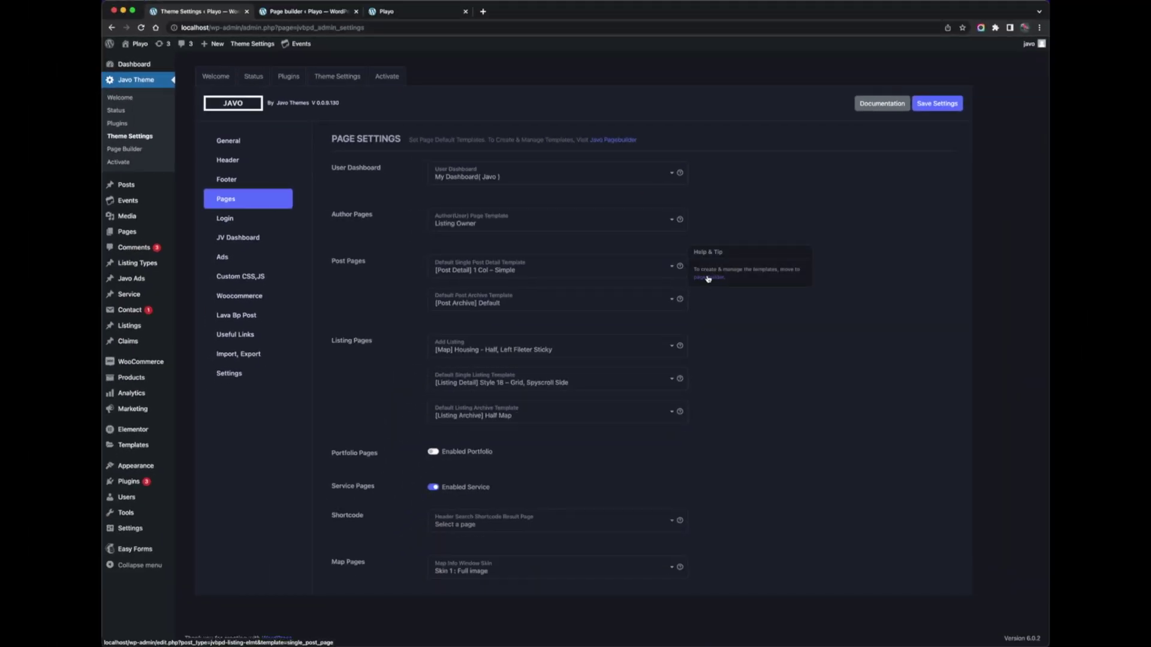
{"action": "left_click", "coordinate": [708, 279]}
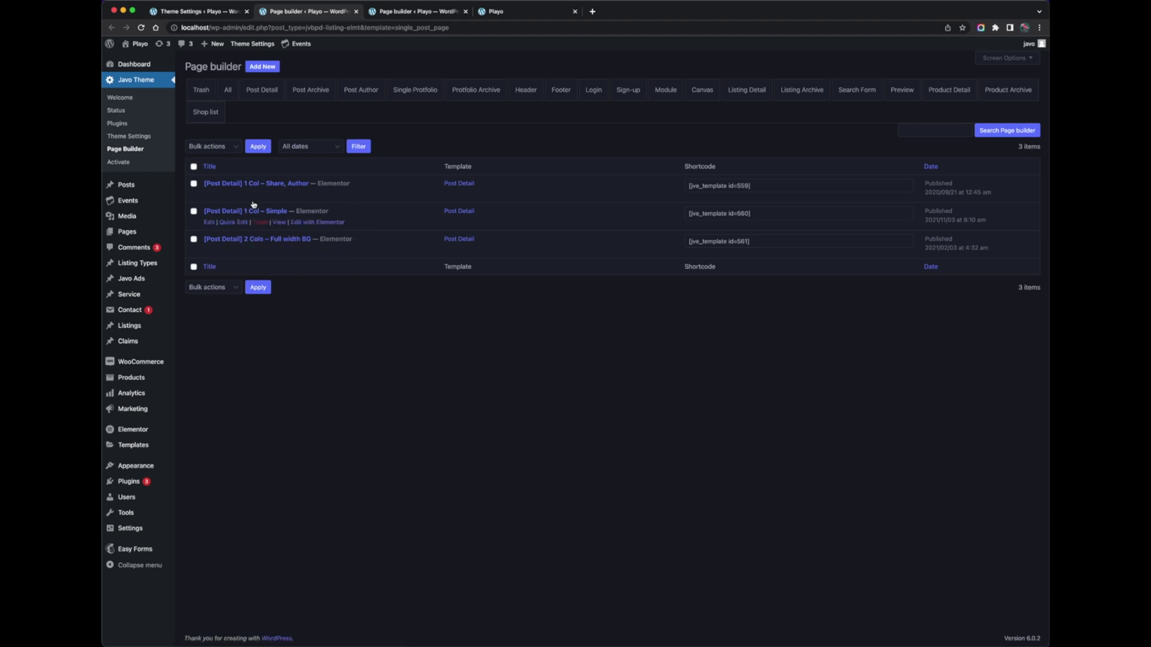
{"action": "key", "text": "super+w"}
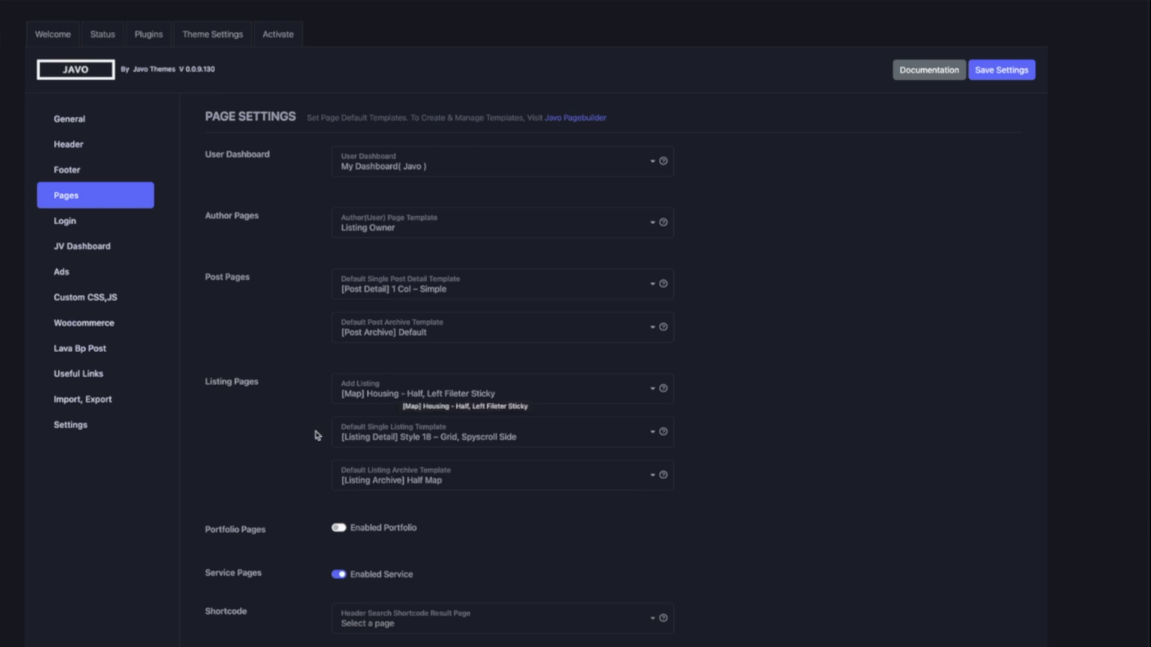
Set the Add Listing page under Listing Pages to [Submit] - listing
{"action": "left_click", "coordinate": [457, 391]}
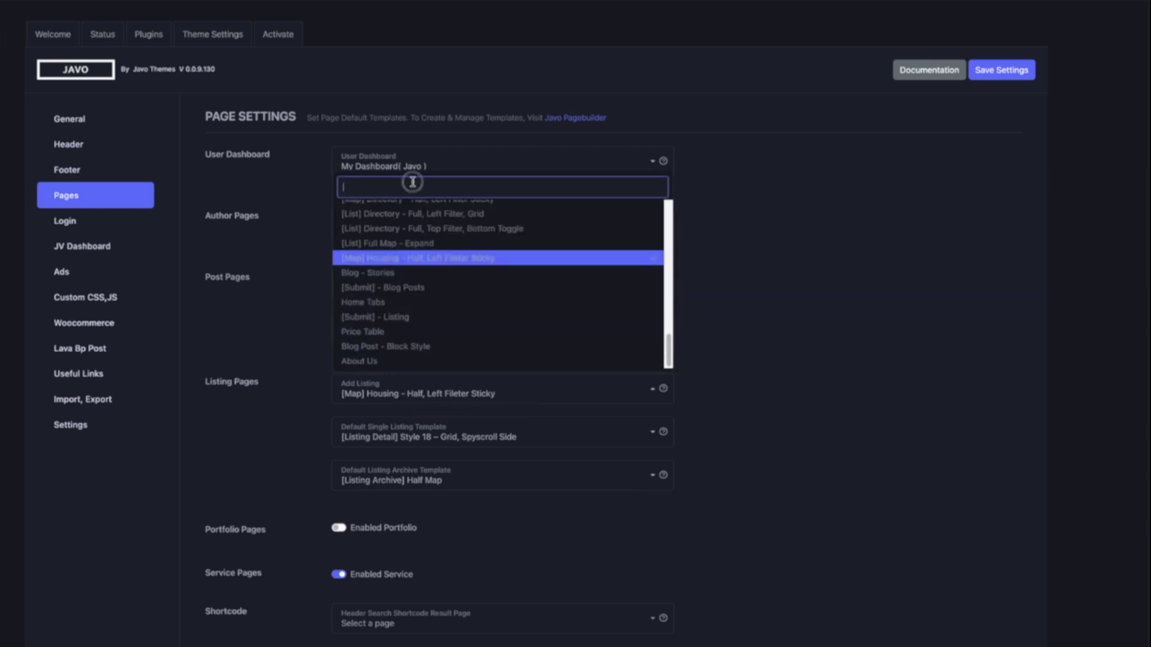
{"action": "left_click", "coordinate": [405, 317]}
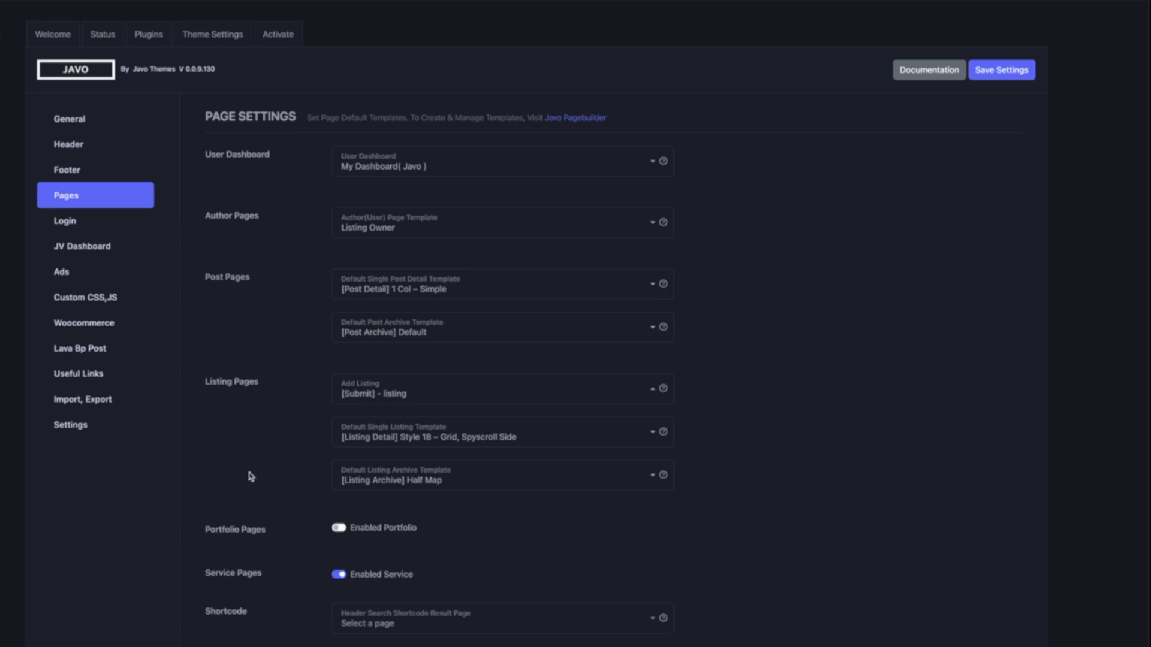
View the choices for the Default Single Listing Template and Default Listing Archive Template, keeping [Listing Archive] Half Map selected
{"action": "left_click", "coordinate": [439, 437]}
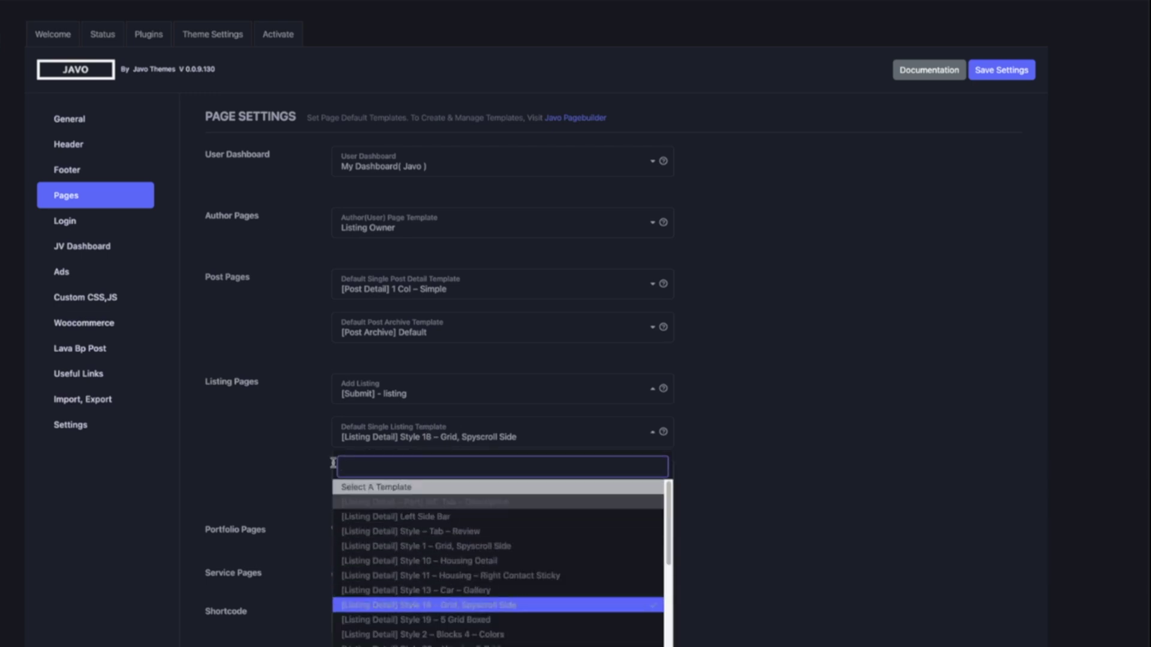
{"action": "scroll", "coordinate": [373, 554], "scroll_direction": "down", "scroll_amount": 3}
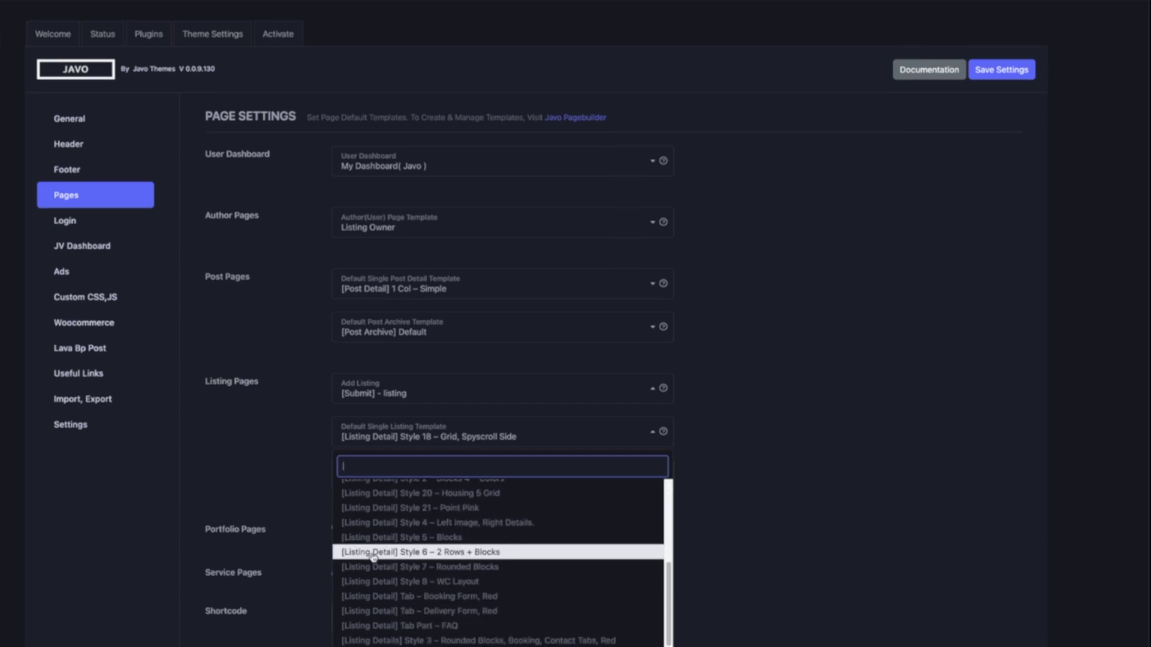
{"action": "left_click", "coordinate": [314, 465]}
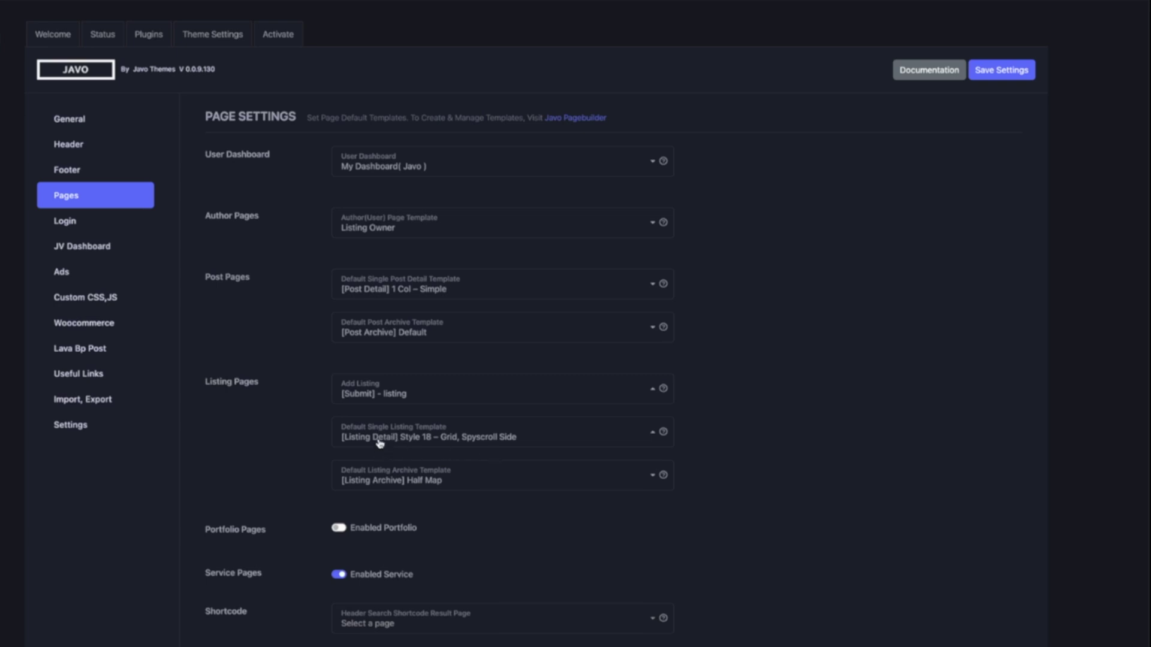
{"action": "left_click", "coordinate": [380, 441]}
{"action": "left_click", "coordinate": [297, 450]}
{"action": "left_click", "coordinate": [386, 489]}
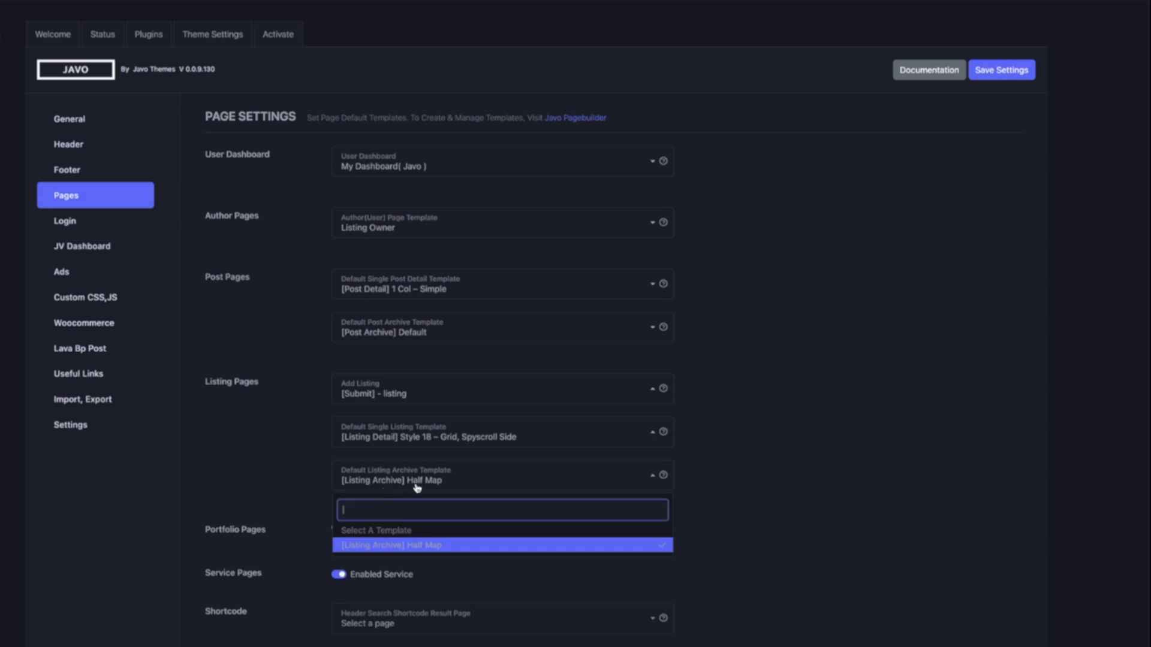
{"action": "left_click", "coordinate": [450, 546]}
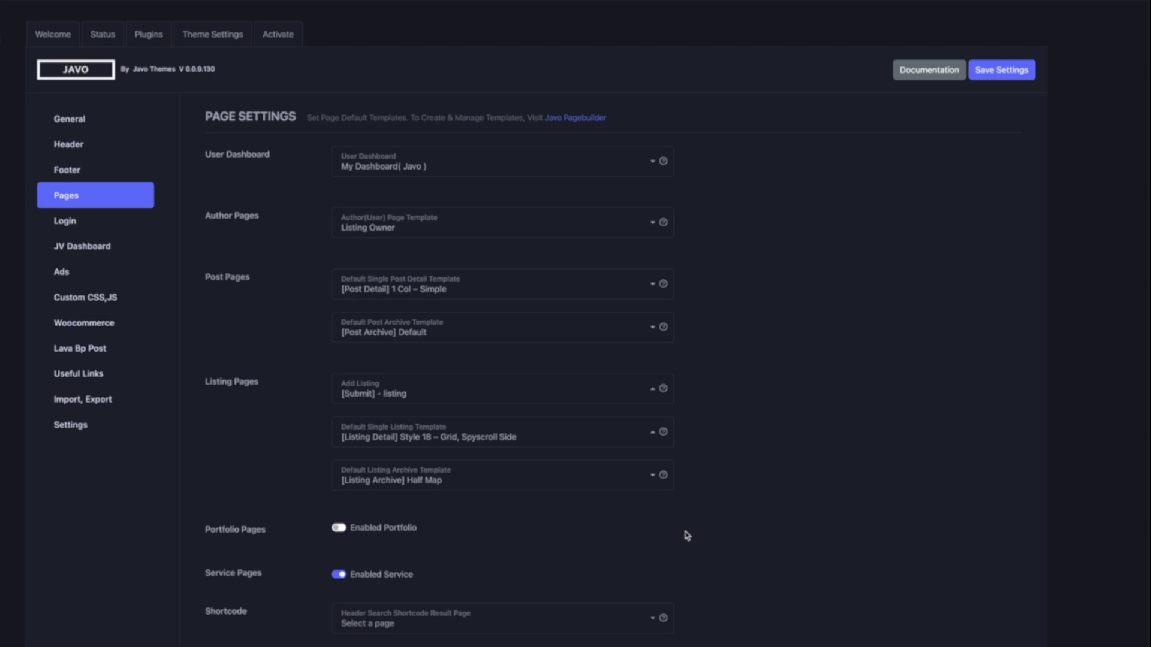
Disable the Service pages and view the choices for the Header Search Shortcode Result Page
{"action": "left_click", "coordinate": [459, 575]}
{"action": "left_click", "coordinate": [442, 624]}
{"action": "left_click", "coordinate": [442, 624]}
{"action": "left_click", "coordinate": [442, 624]}
{"action": "left_click", "coordinate": [723, 580]}
Try Skin 2 : Streetview as the Map Info Window Skin and set it back to Skin 1 : Full image
{"action": "left_click", "coordinate": [630, 566]}
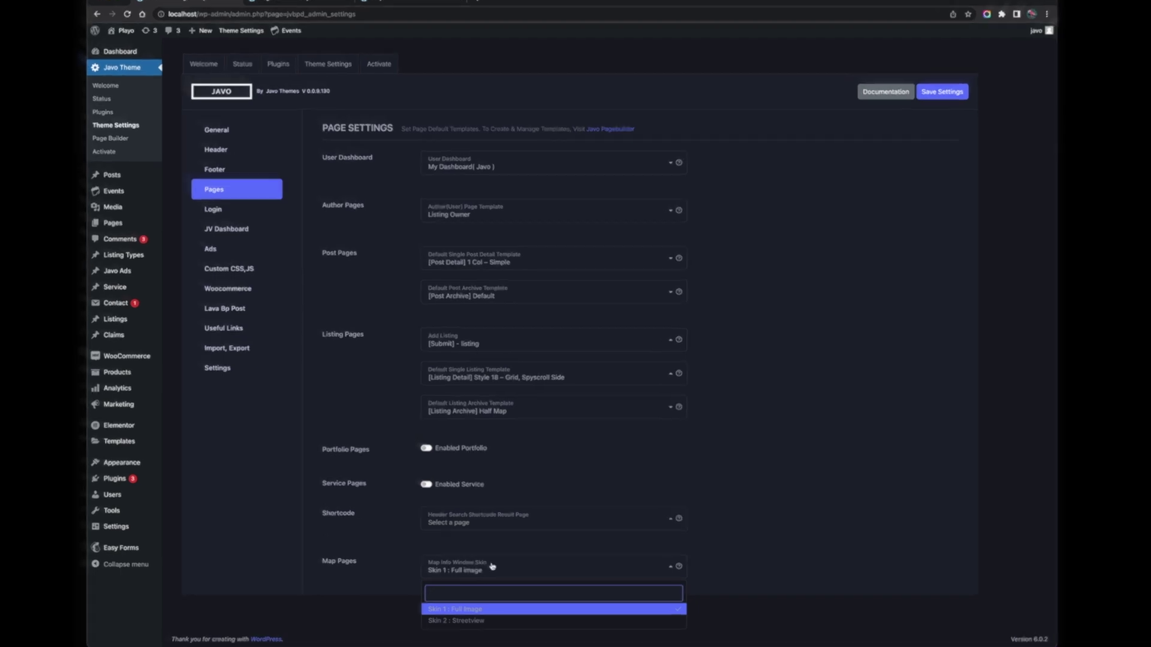
{"action": "left_click", "coordinate": [480, 620]}
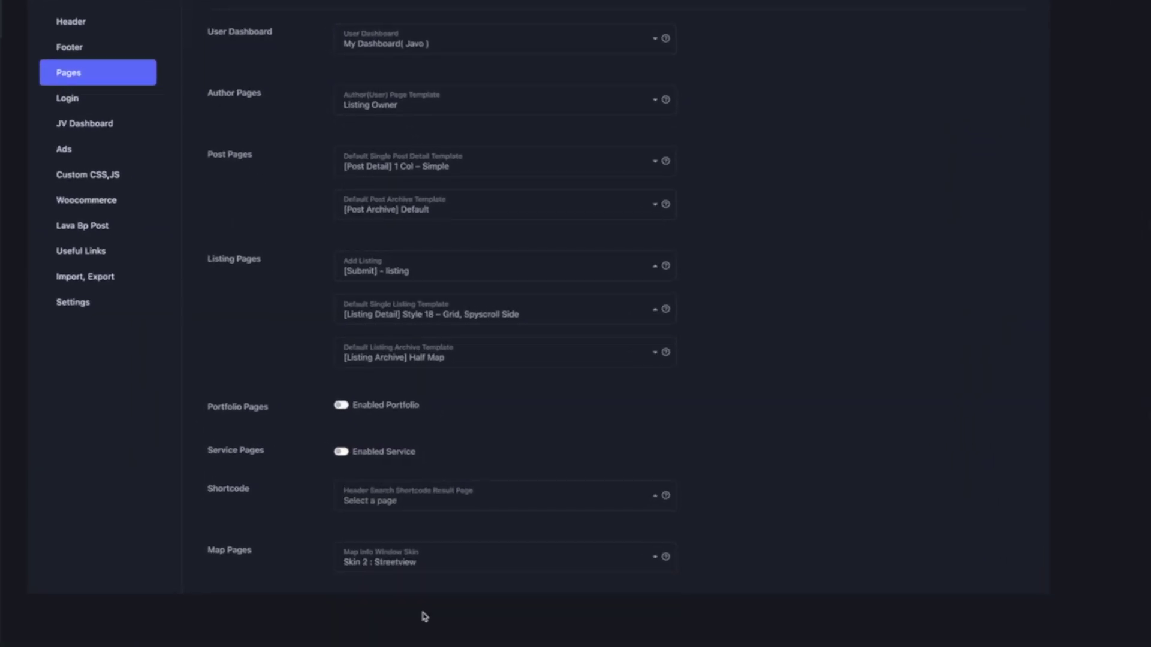
{"action": "left_click", "coordinate": [428, 560]}
{"action": "left_click", "coordinate": [398, 614]}
Follow the custom map info windows link in the Map Info Window Skin help tip and view the preview templates
{"action": "left_click", "coordinate": [666, 556]}
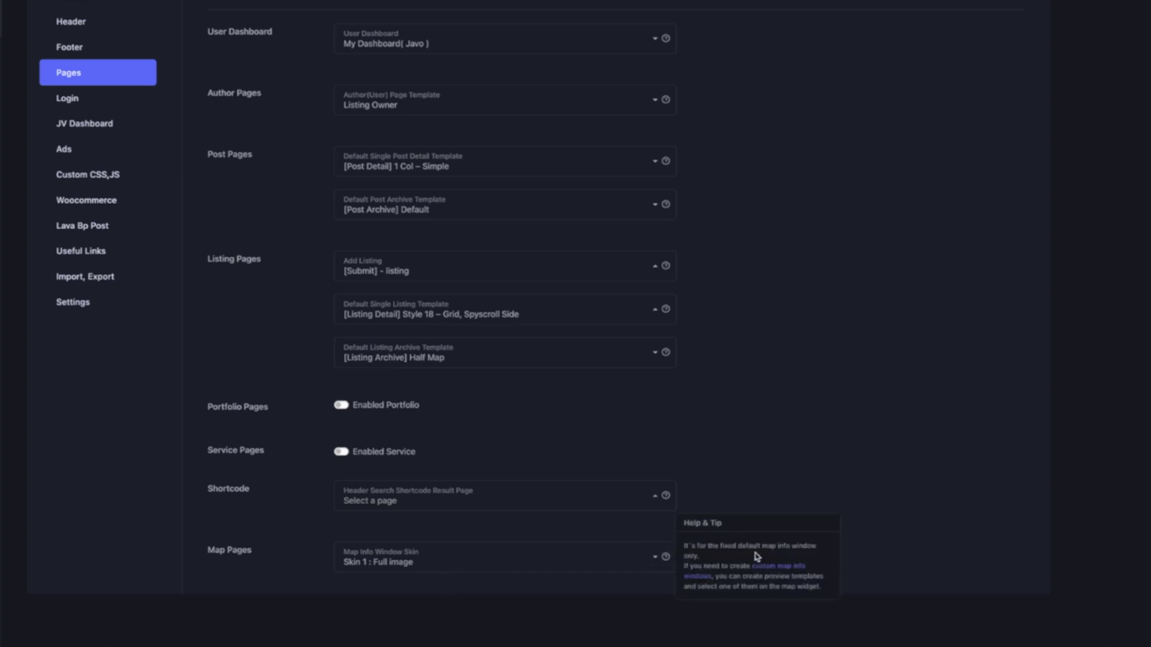
{"action": "left_click", "coordinate": [772, 571]}
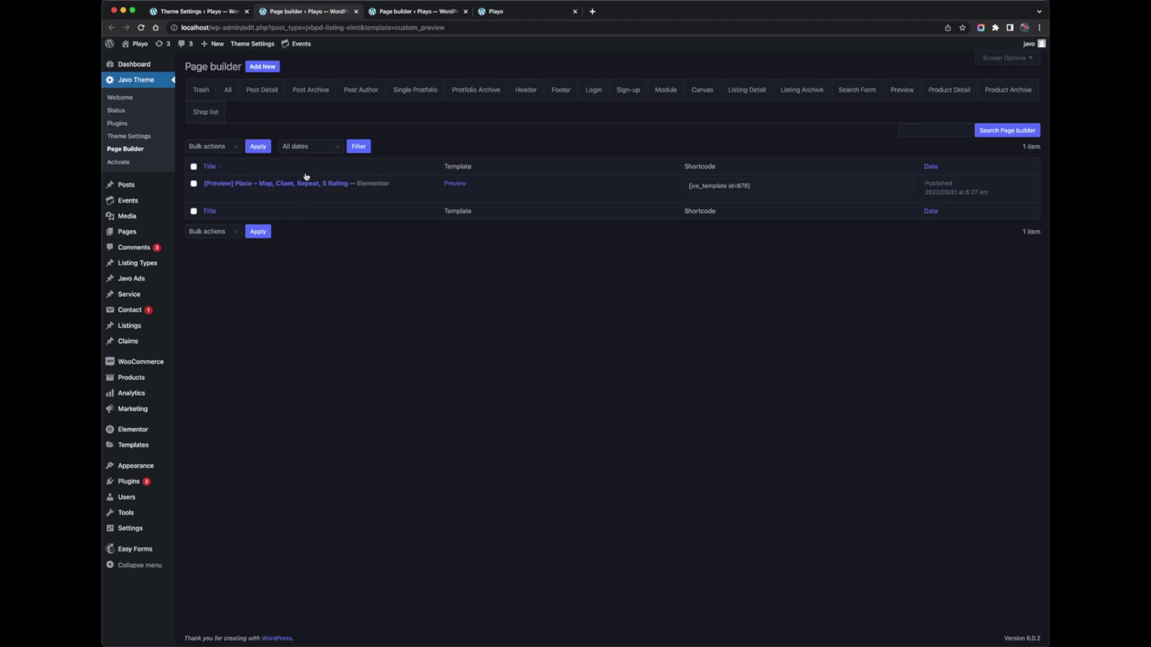
{"action": "mouse_move", "coordinate": [269, 184]}
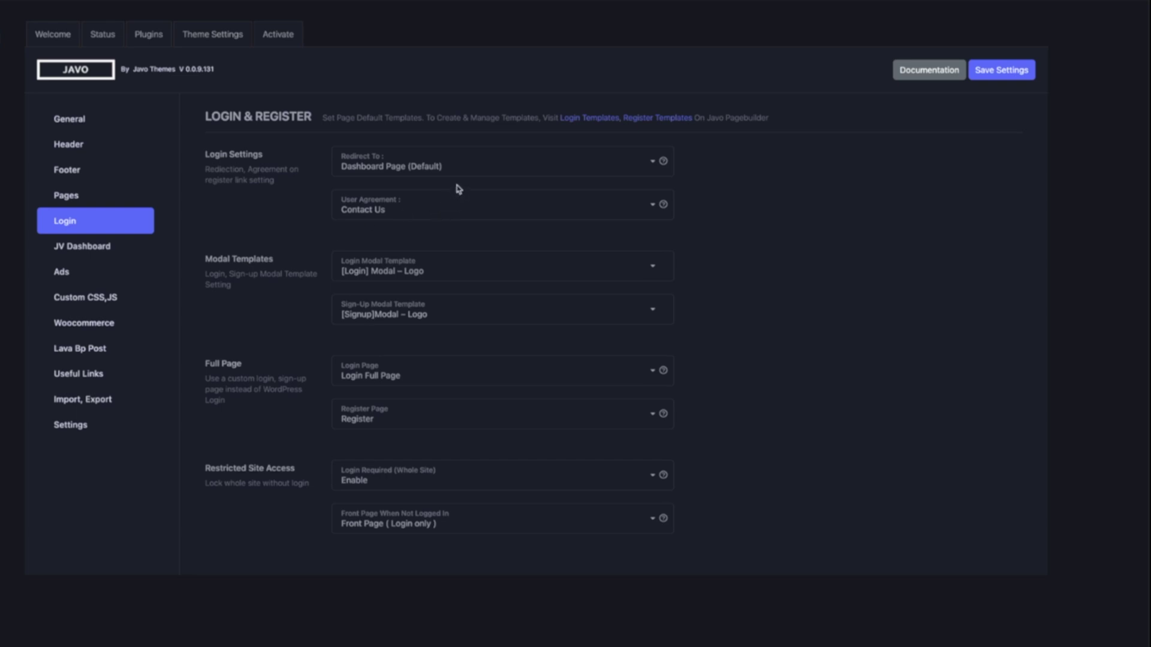
Set the Login setting Redirect To to Current Page and view the page choices for User Agreement
{"action": "left_click", "coordinate": [488, 174]}
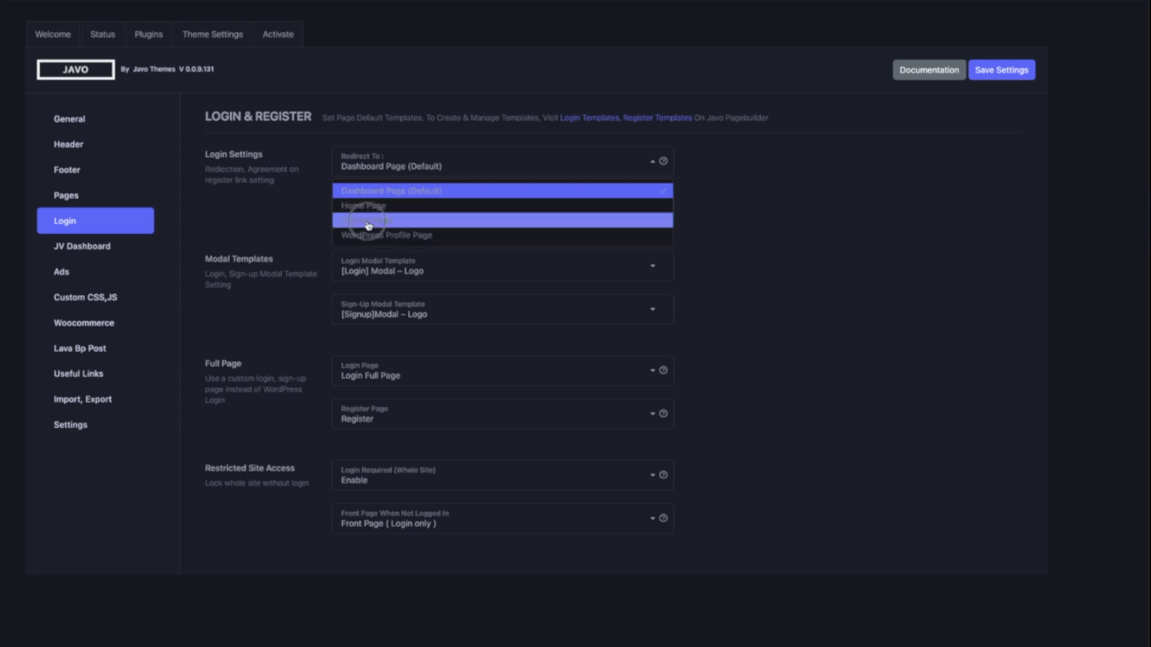
{"action": "left_click", "coordinate": [337, 220]}
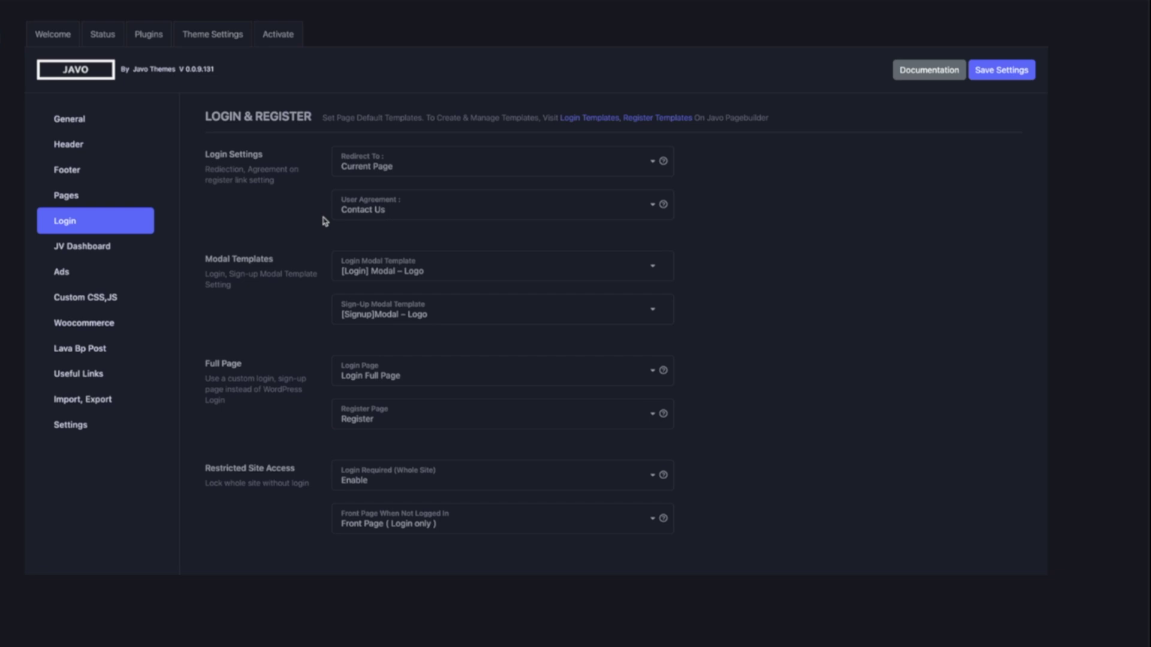
{"action": "left_click", "coordinate": [358, 212]}
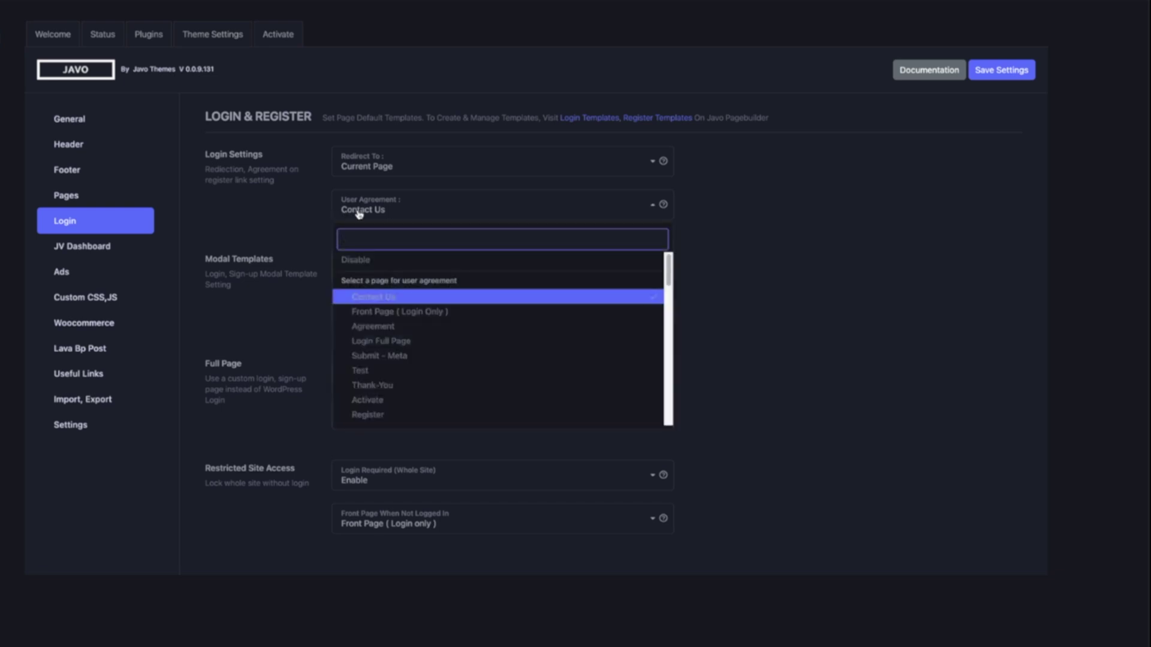
{"action": "left_click", "coordinate": [318, 228]}
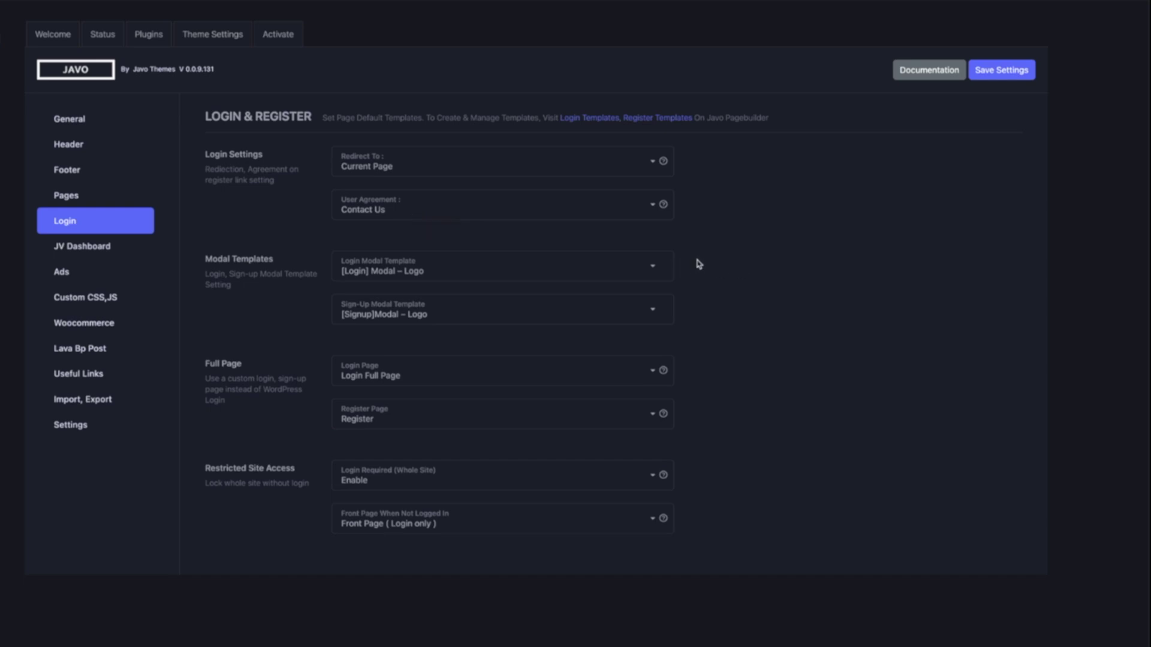
Set the Login Modal Template to [Login] Modal – Logo and the Sign-Up Modal Template to [Signup]Modal – Logo
{"action": "left_click", "coordinate": [635, 271]}
{"action": "left_click", "coordinate": [573, 336]}
{"action": "left_click", "coordinate": [565, 319]}
{"action": "left_click", "coordinate": [519, 383]}
Open the Login Templates link in a separate tab and review the login and sign-up templates in the page builder
{"action": "right_click", "coordinate": [595, 120]}
{"action": "left_click", "coordinate": [603, 124]}
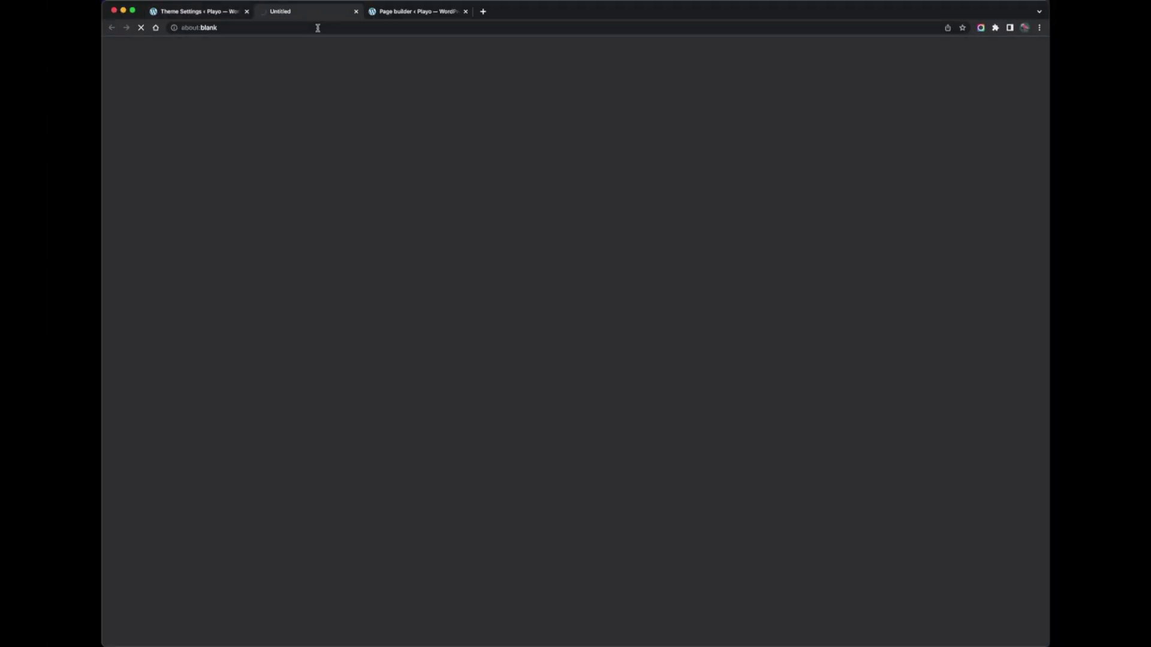
{"action": "left_click", "coordinate": [219, 14]}
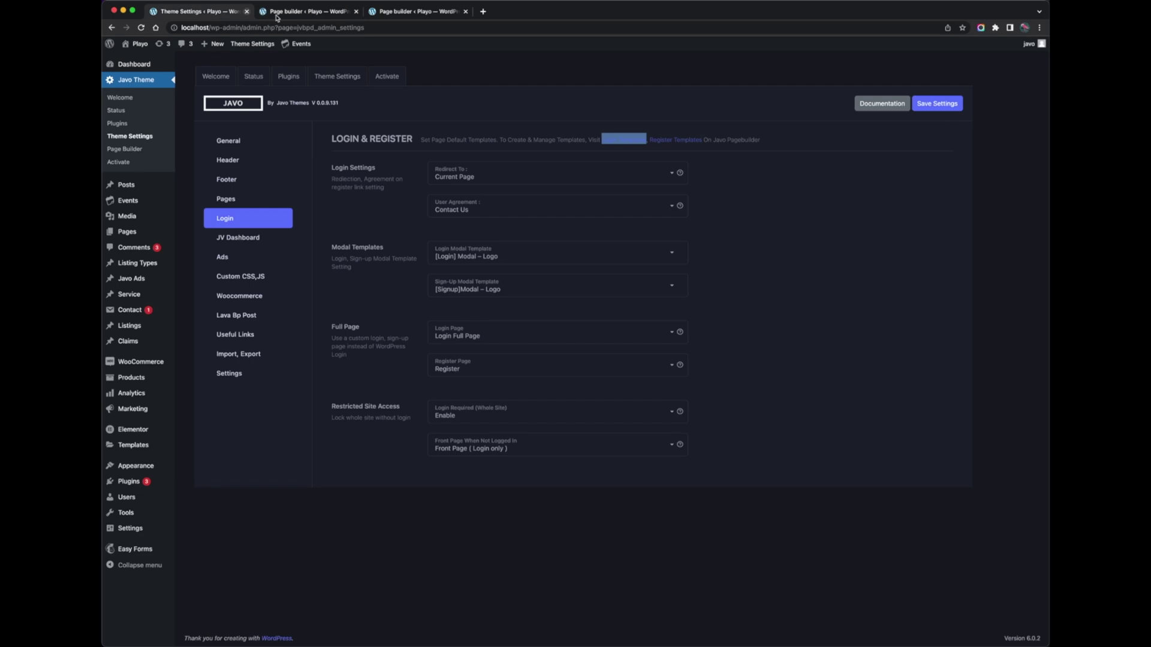
{"action": "left_click", "coordinate": [371, 17]}
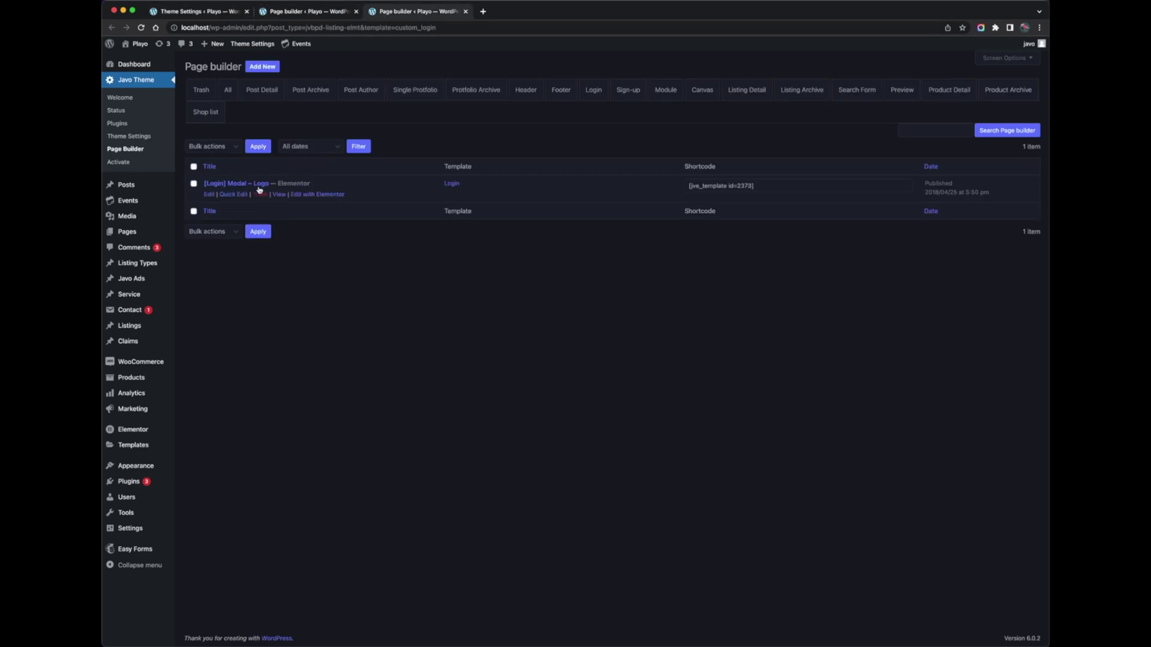
{"action": "mouse_move", "coordinate": [257, 183]}
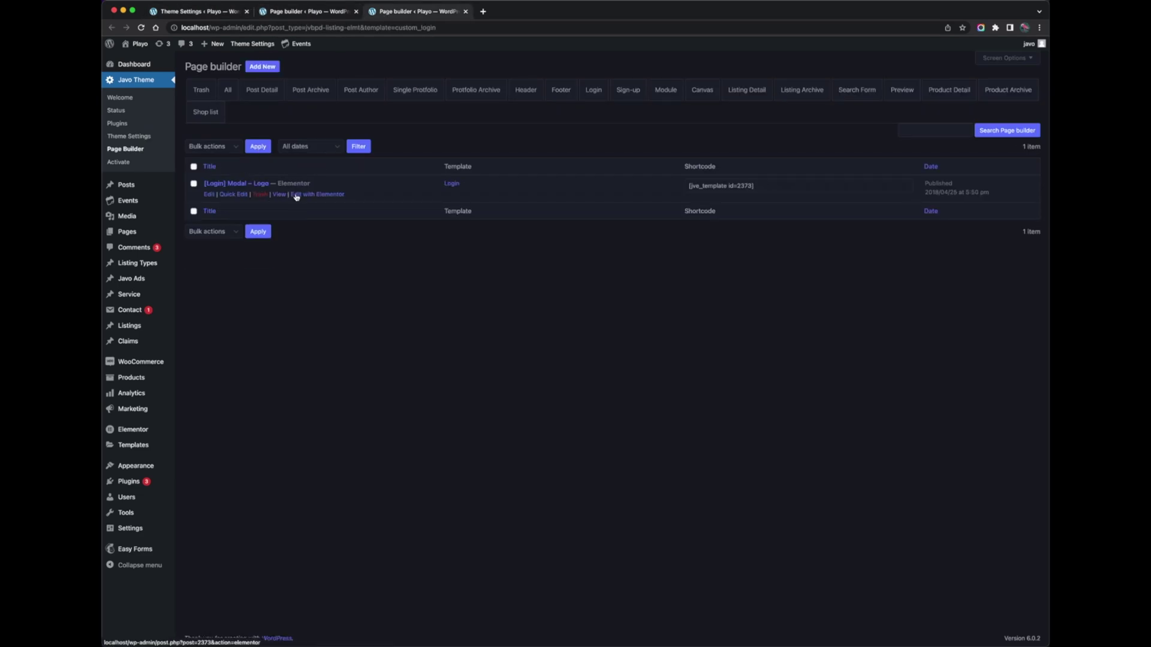
{"action": "left_click", "coordinate": [327, 17]}
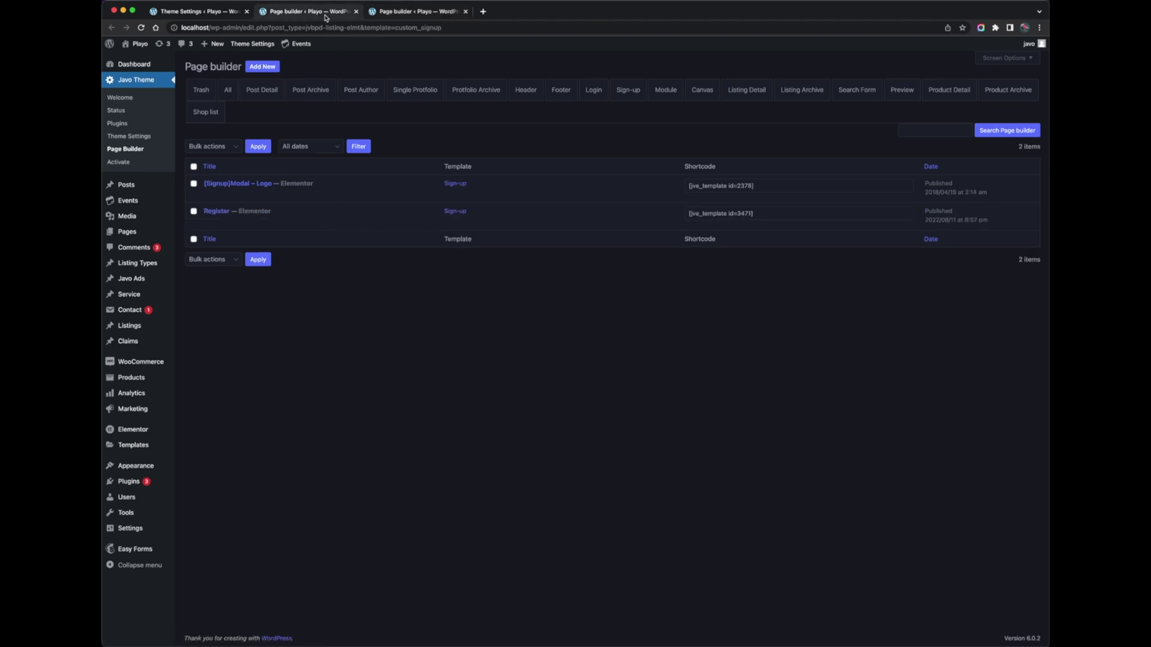
{"action": "key", "text": "ctrl+shift+Tab"}
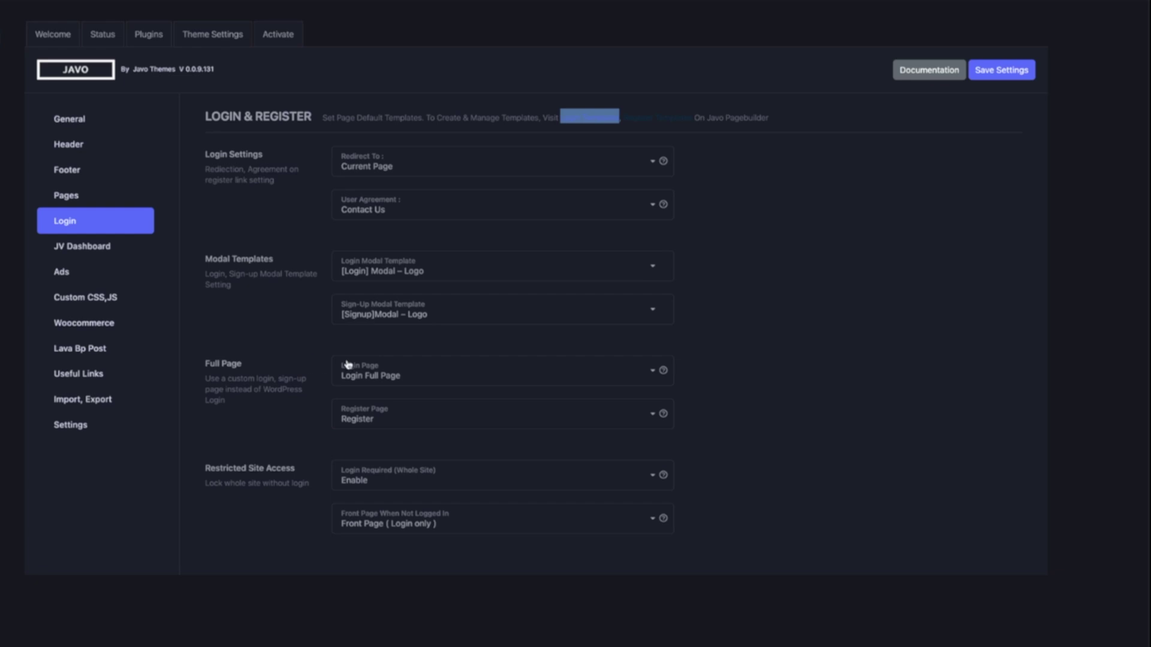
Set the full-page Login Page to Login Full Page and the Register Page to Register
{"action": "left_click", "coordinate": [424, 383]}
{"action": "left_click", "coordinate": [353, 487]}
{"action": "left_click", "coordinate": [376, 426]}
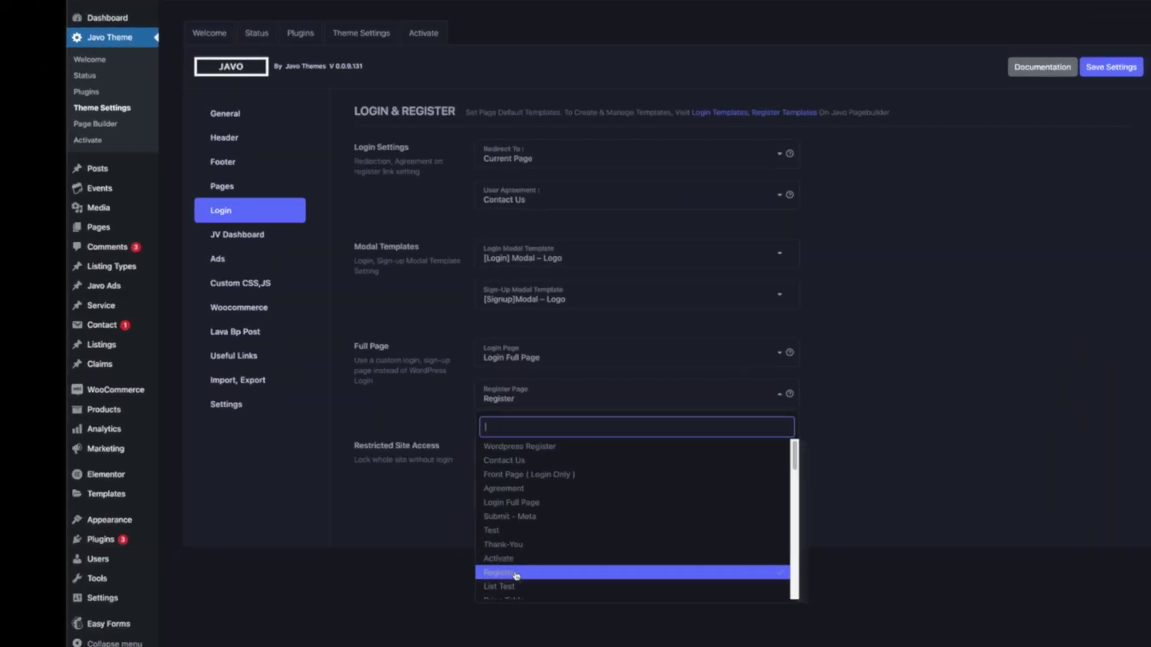
{"action": "left_click", "coordinate": [458, 507]}
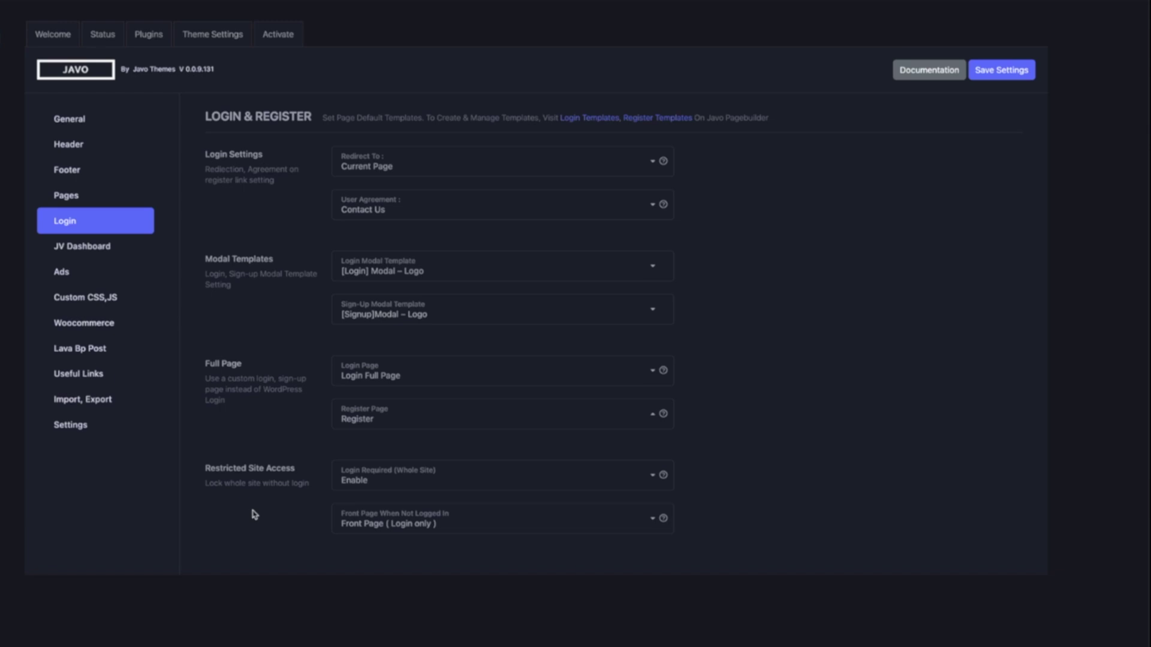
Set Login Required (Whole Site) to Enable and Front Page When Not Logged In to Front Page ( Login only )
{"action": "left_click", "coordinate": [375, 487]}
{"action": "left_click", "coordinate": [373, 506]}
{"action": "left_click", "coordinate": [389, 481]}
{"action": "left_click", "coordinate": [374, 521]}
{"action": "left_click", "coordinate": [386, 530]}
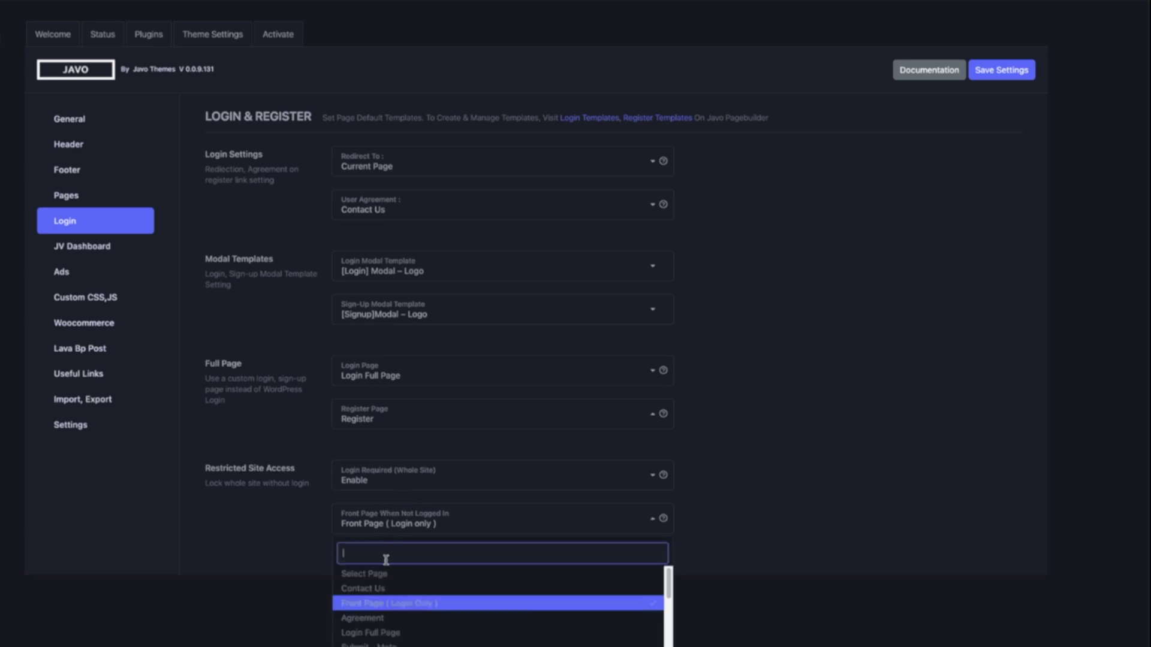
{"action": "left_click", "coordinate": [386, 610]}
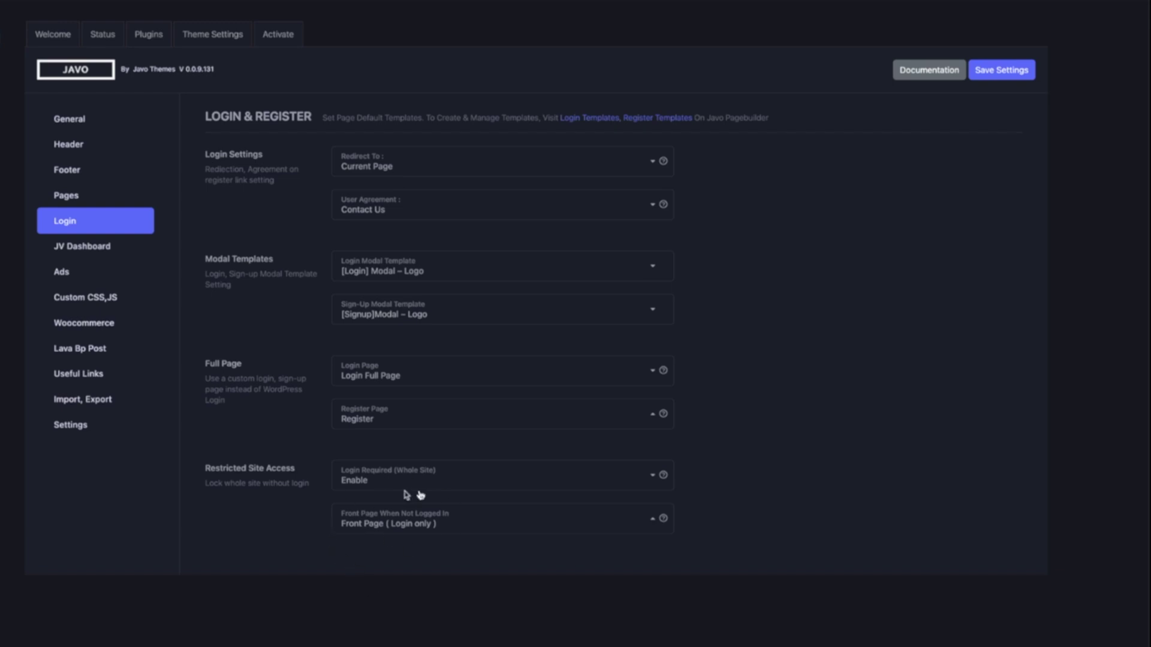
View the JV Dashboard settings and compare the role-based menu switches with the front-end member dashboard
{"action": "left_click", "coordinate": [82, 246]}
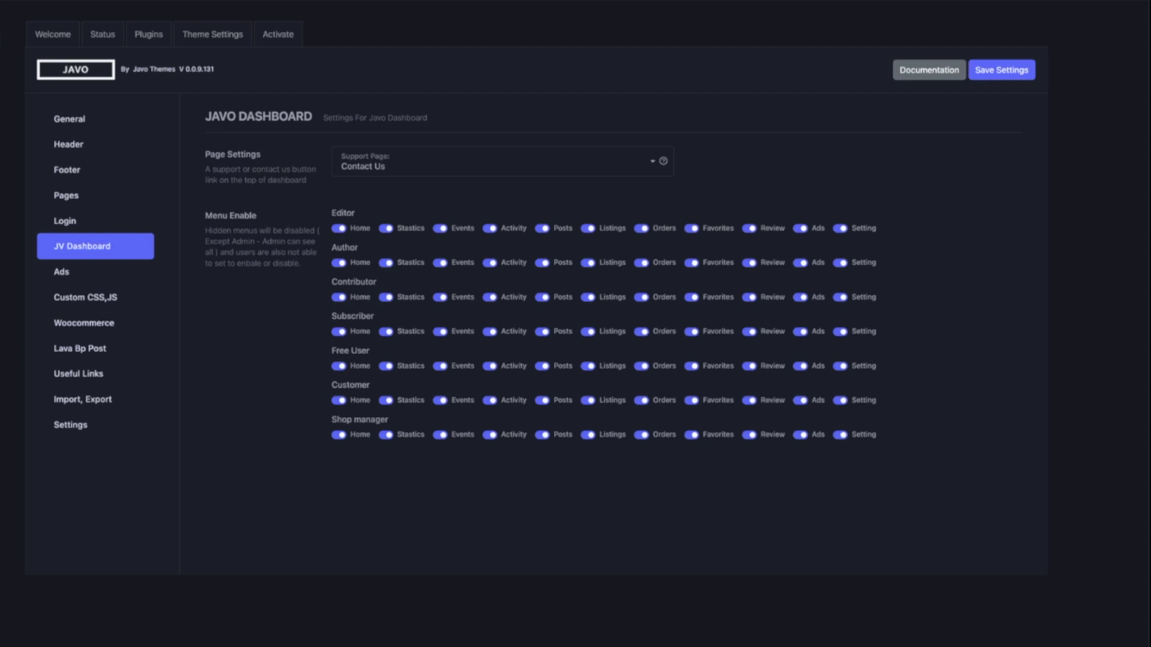
{"action": "left_click", "coordinate": [316, 13]}
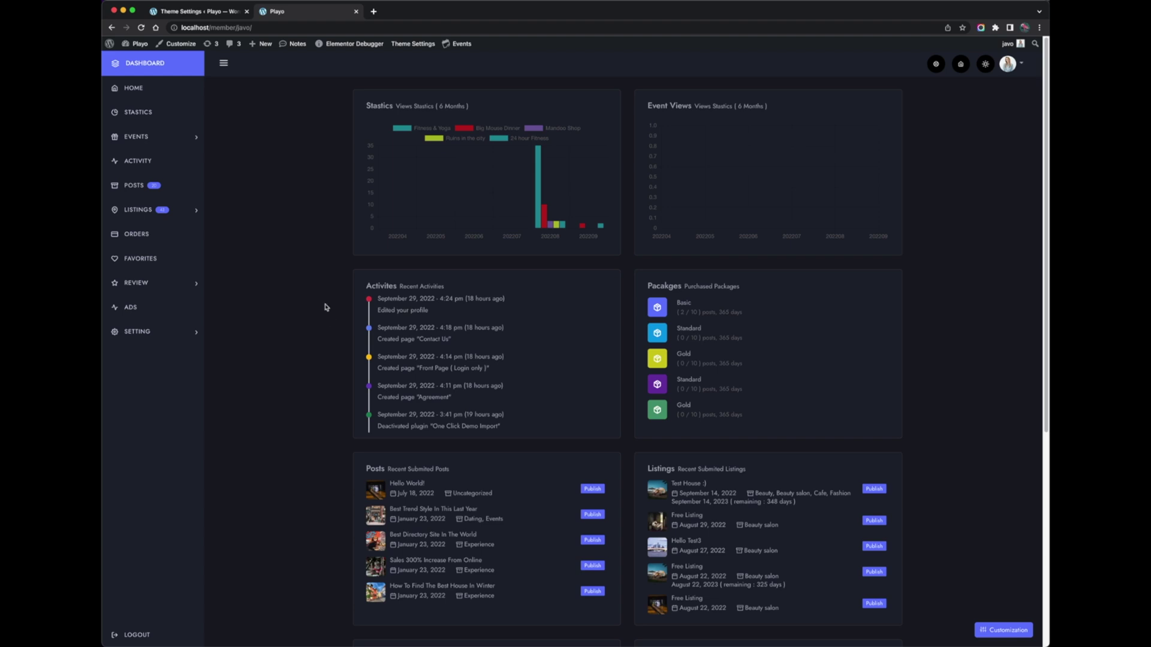
{"action": "left_click", "coordinate": [228, 13]}
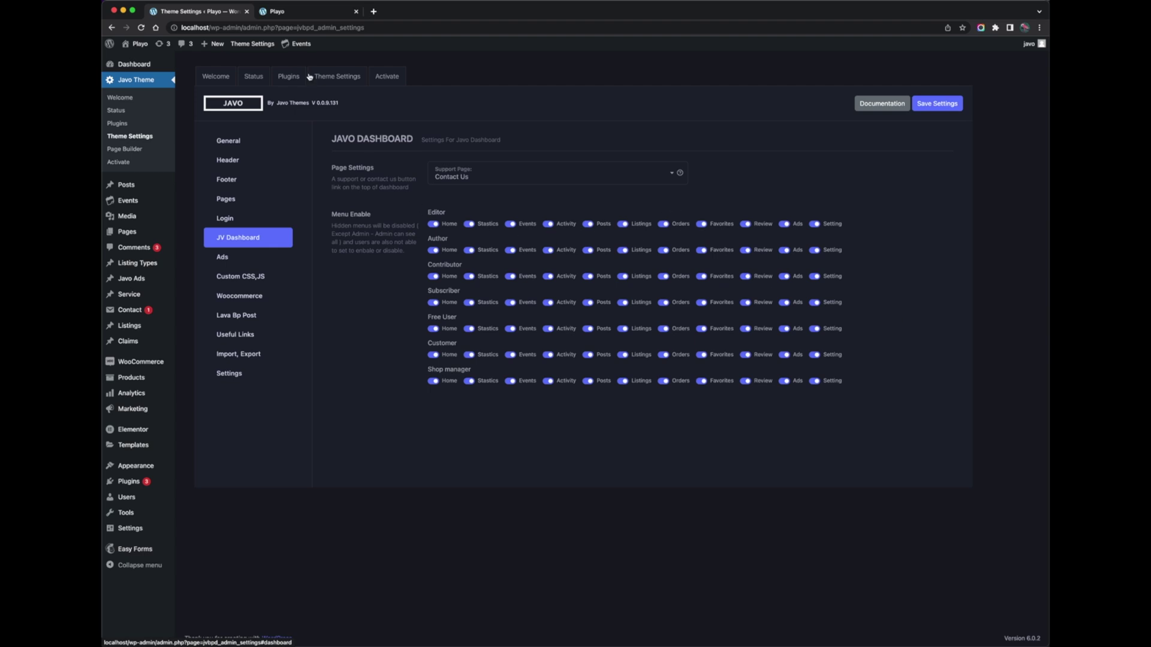
{"action": "left_click", "coordinate": [306, 18]}
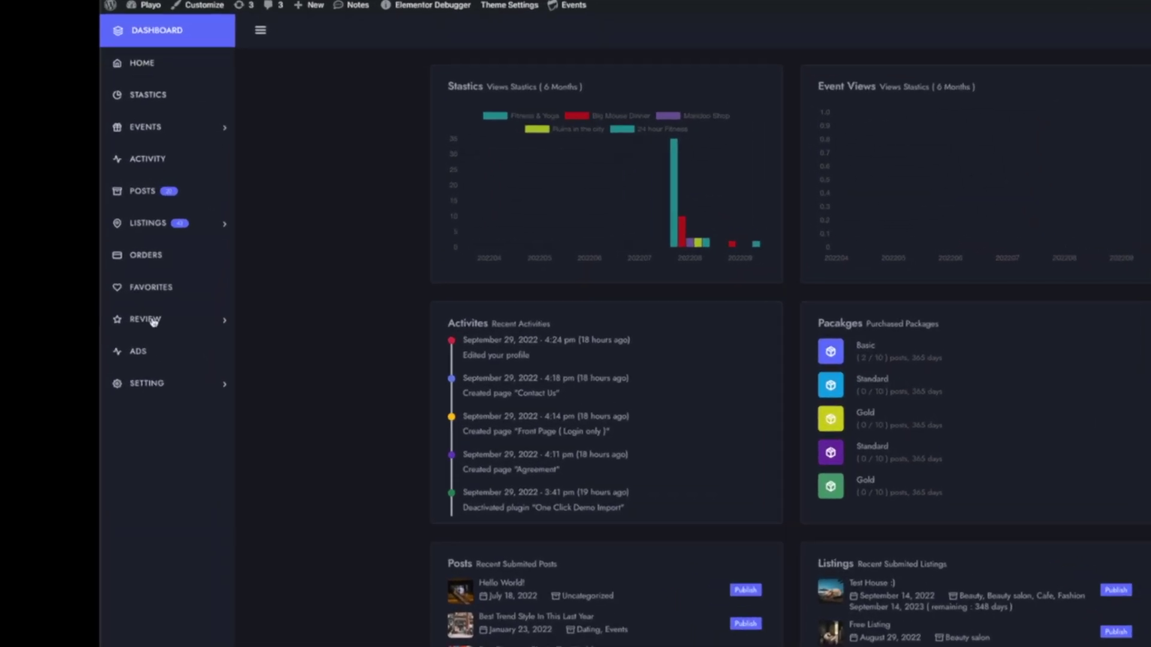
Examine the member dashboard's menu entries and view its Home Settings page
{"action": "mouse_move", "coordinate": [157, 30]}
{"action": "left_mouse_down"}
{"action": "mouse_move", "coordinate": [121, 190]}
{"action": "mouse_move", "coordinate": [139, 403]}
{"action": "left_mouse_up"}
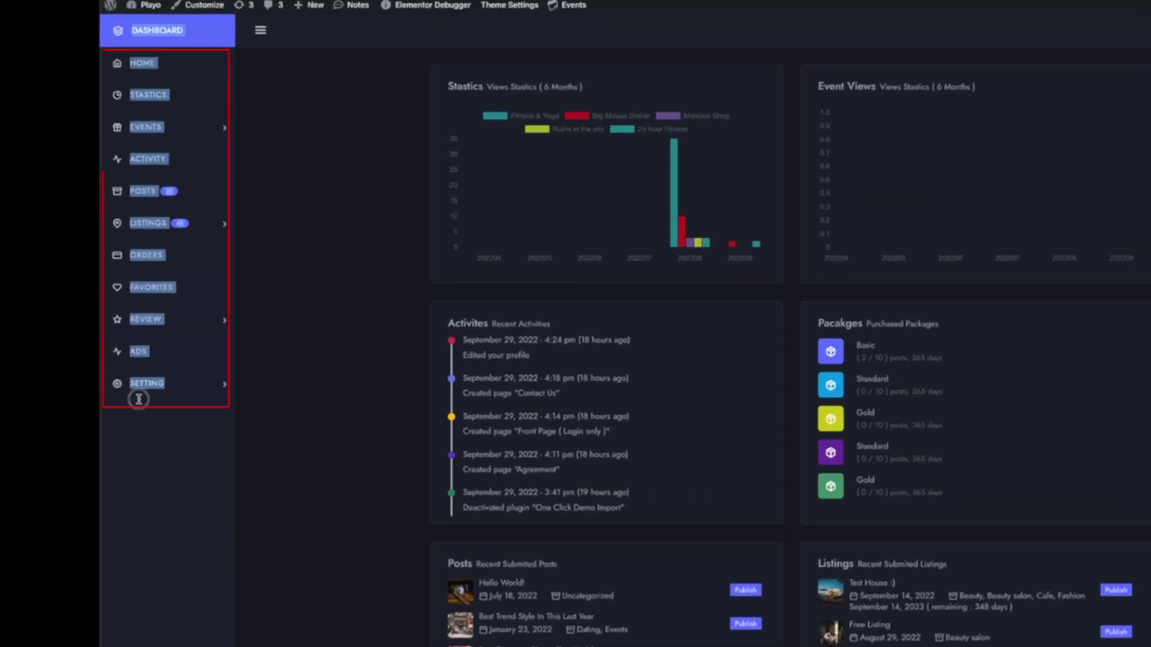
{"action": "left_click", "coordinate": [192, 432]}
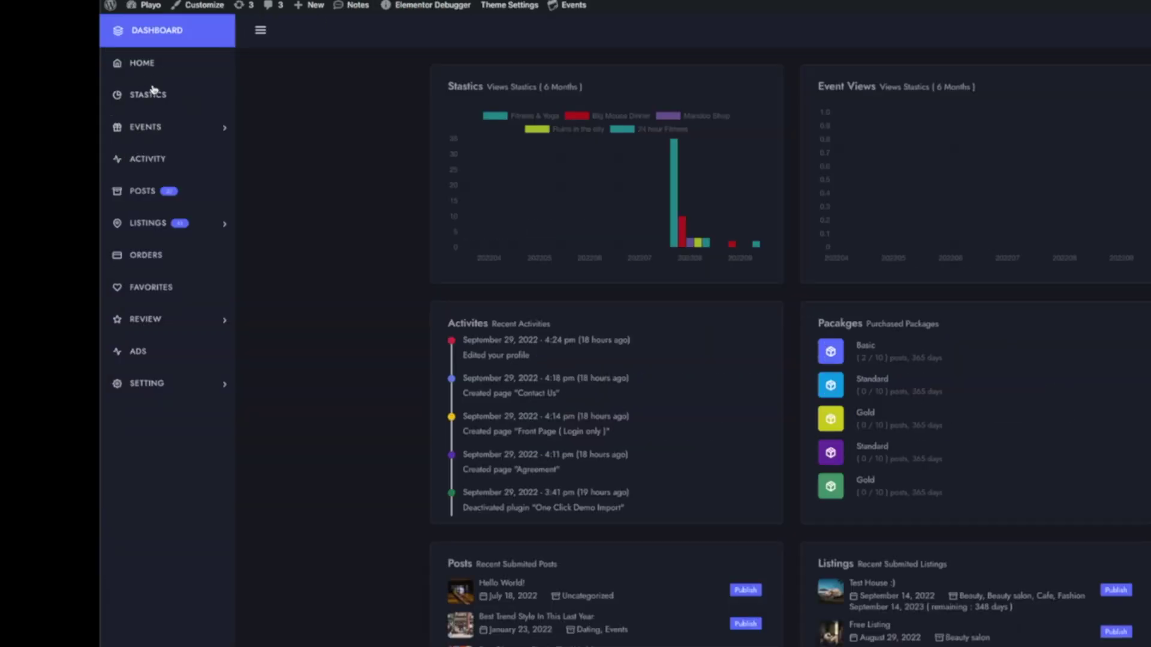
{"action": "left_click", "coordinate": [177, 383]}
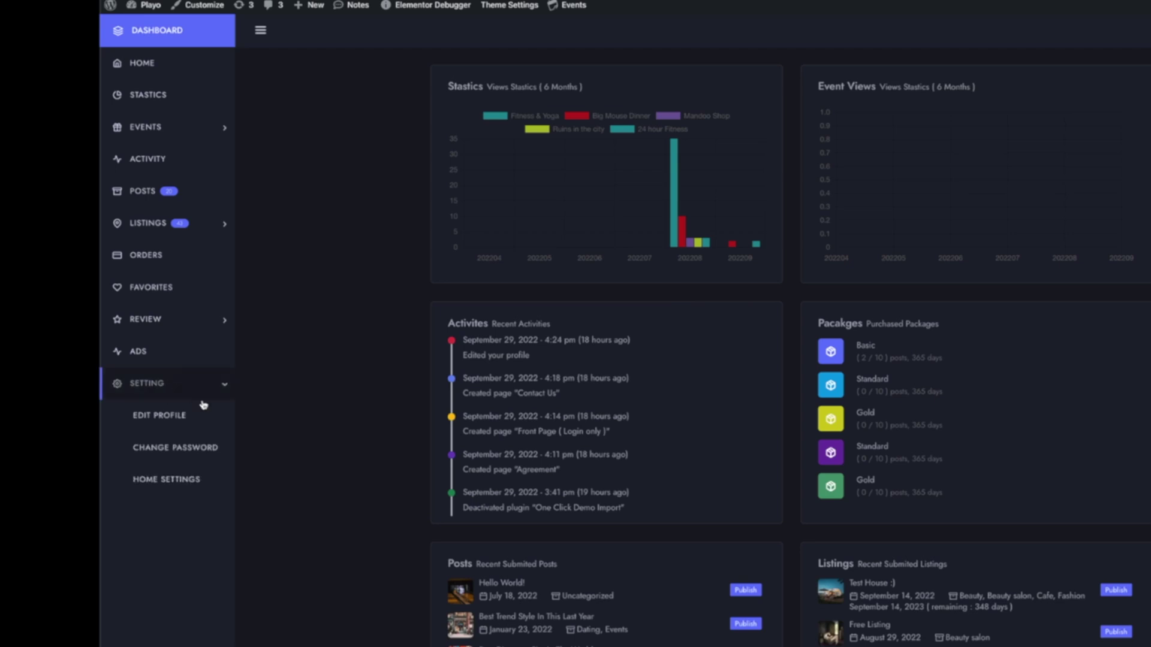
{"action": "left_click", "coordinate": [180, 480]}
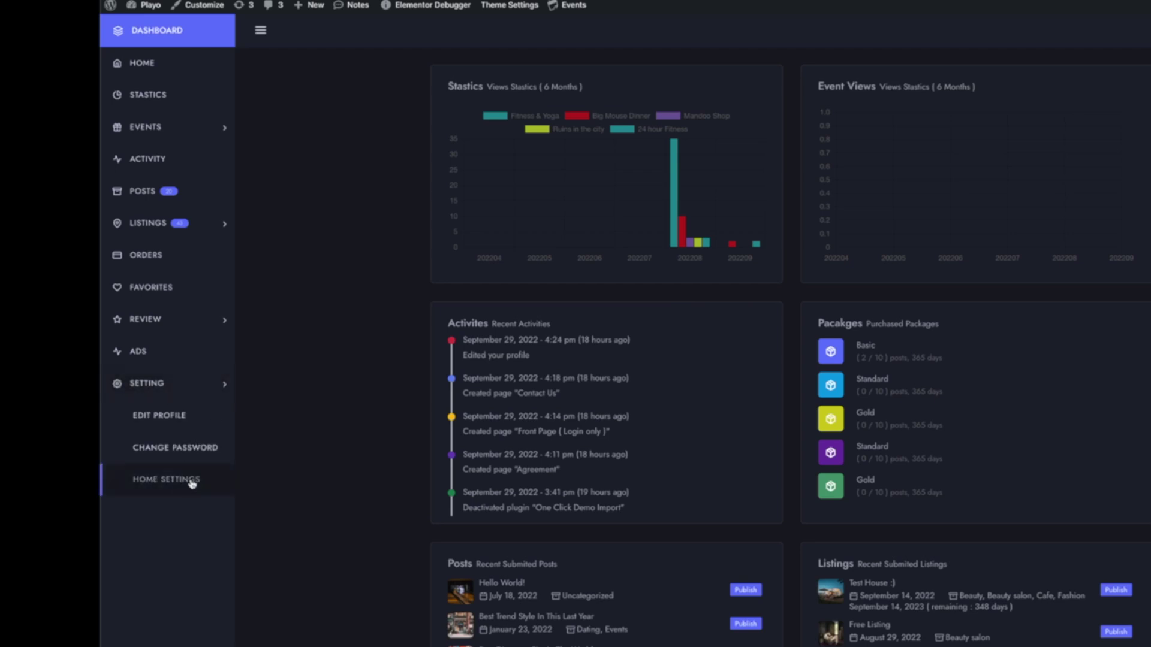
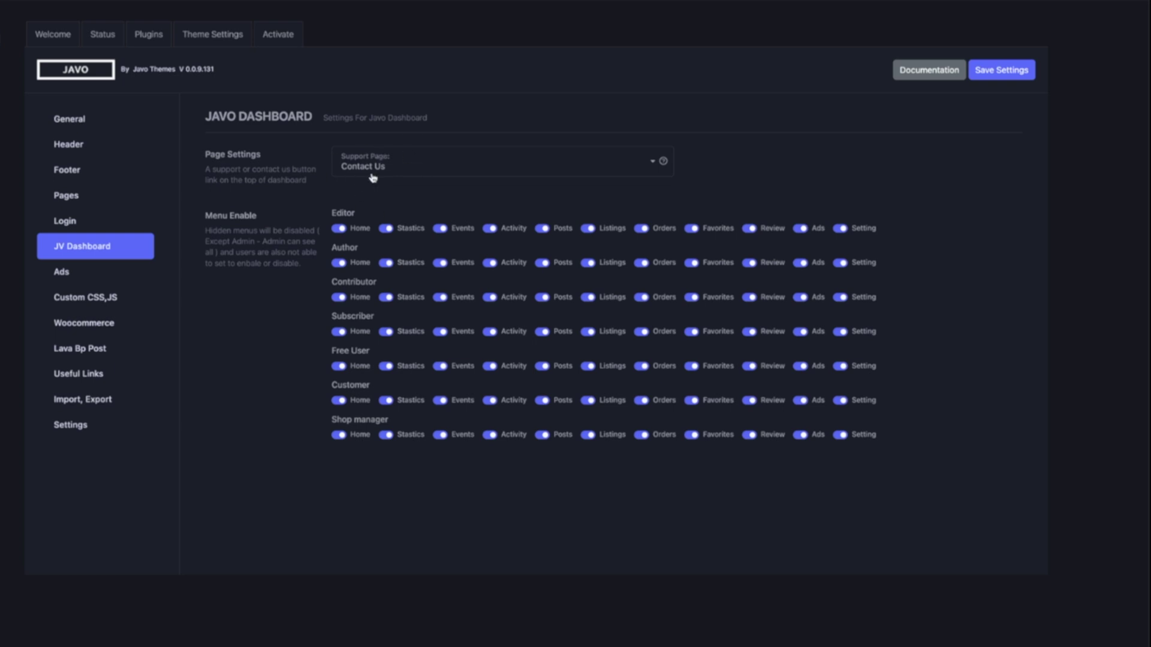
View the Ads settings and examine the first ad's description, maximum ads count and payment product, plus the third ad entry
{"action": "left_click", "coordinate": [61, 272]}
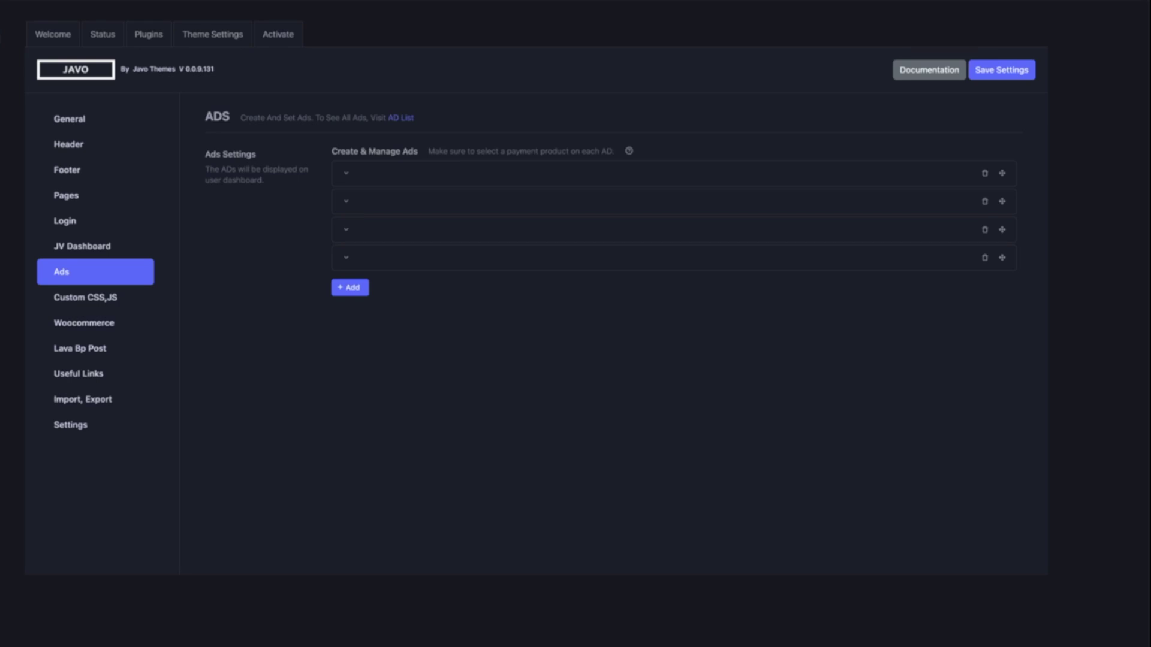
{"action": "left_click", "coordinate": [346, 173]}
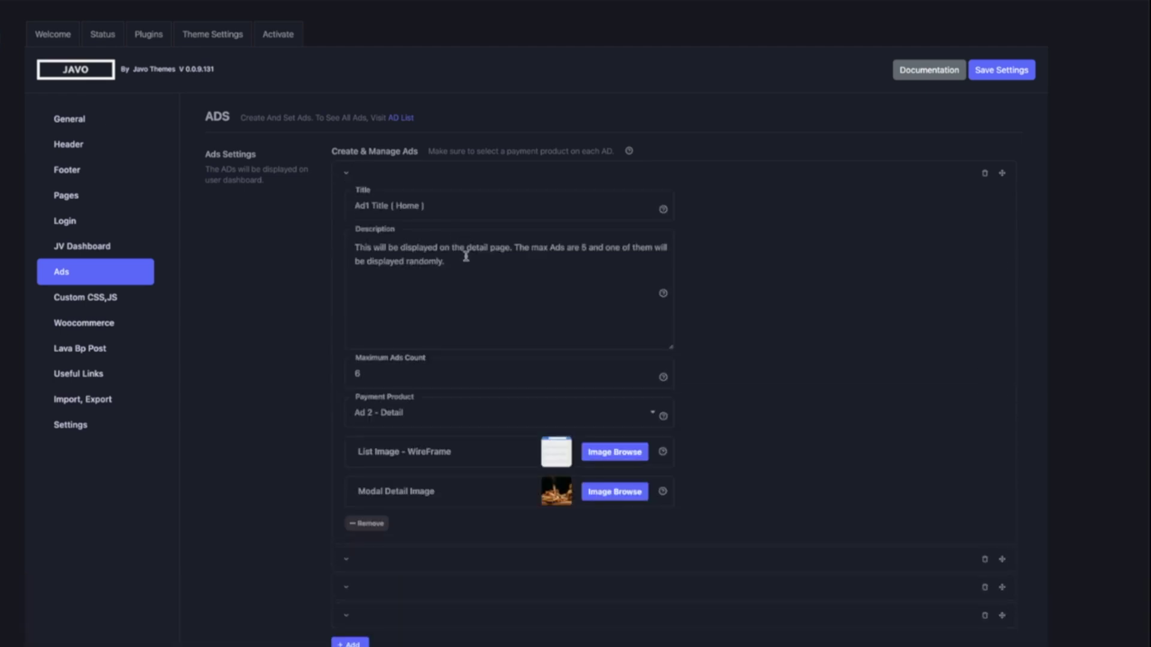
{"action": "left_click", "coordinate": [489, 277]}
{"action": "left_click", "coordinate": [556, 377]}
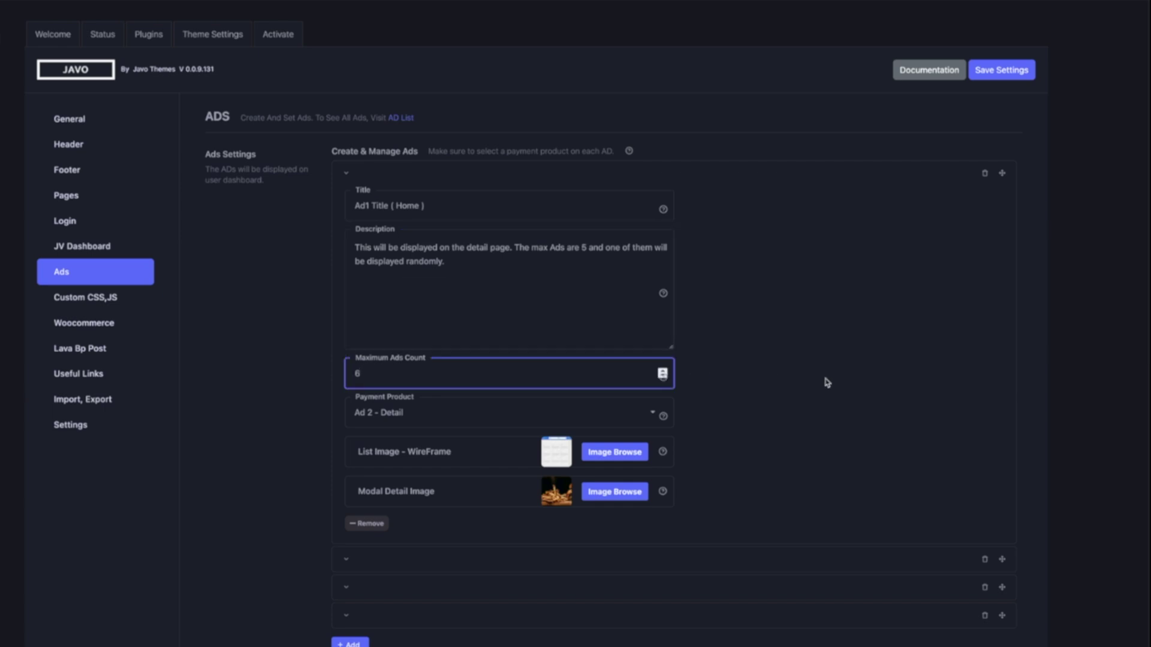
{"action": "left_click", "coordinate": [588, 413]}
{"action": "left_click", "coordinate": [772, 412]}
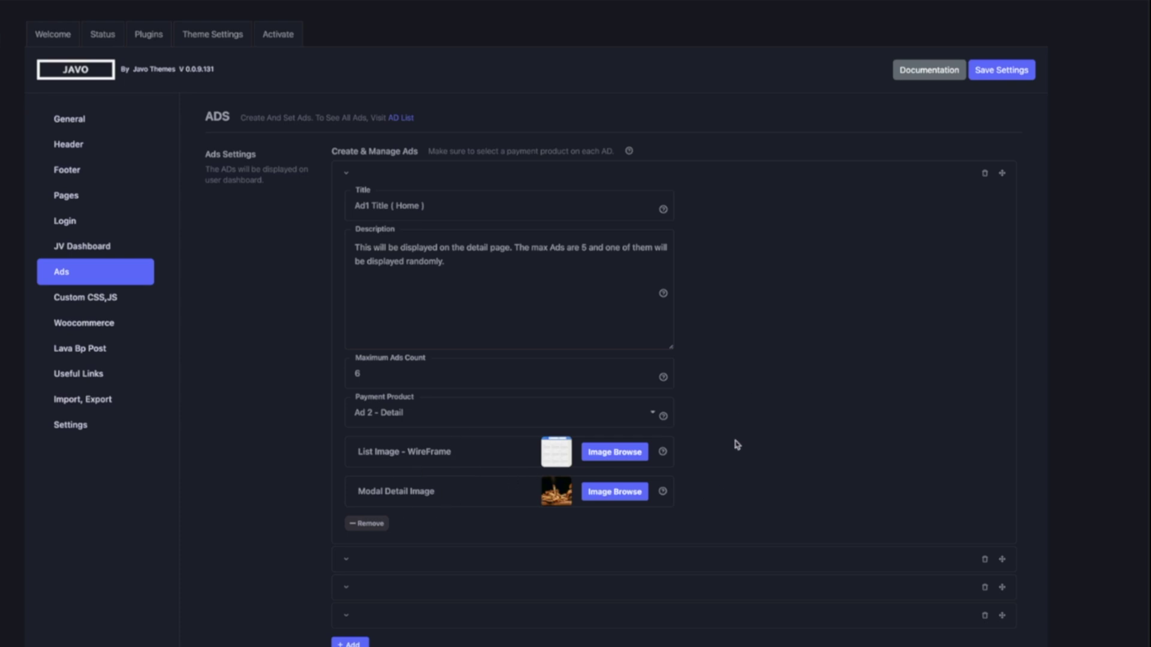
{"action": "left_click", "coordinate": [345, 175]}
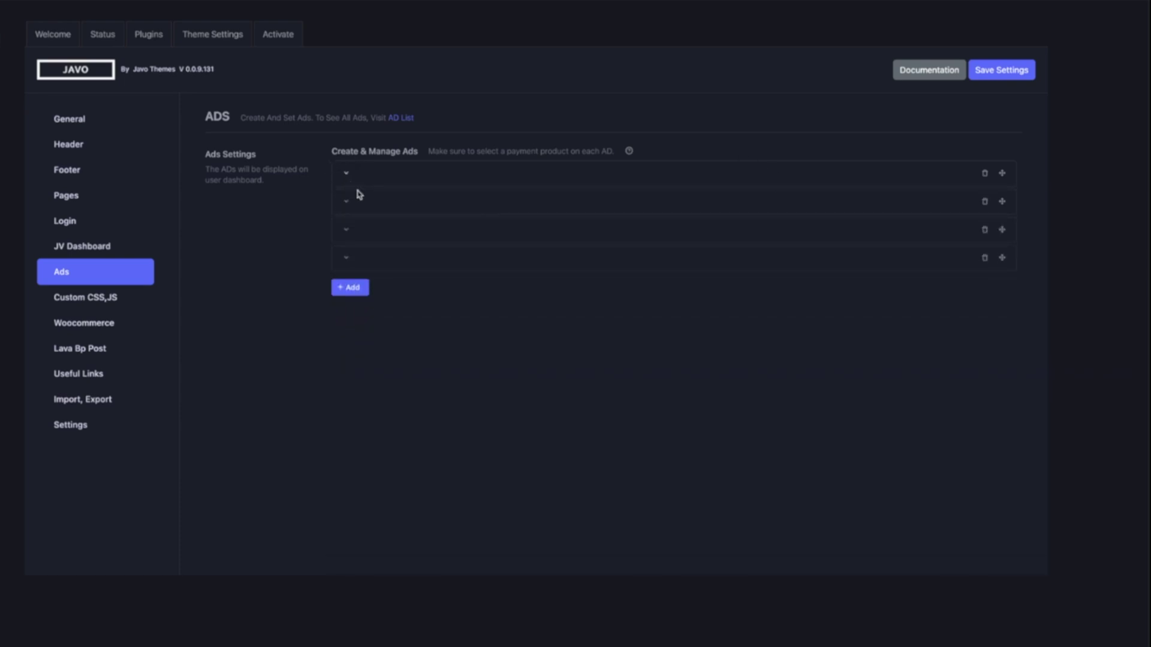
{"action": "mouse_move", "coordinate": [381, 204]}
{"action": "left_mouse_down"}
{"action": "mouse_move", "coordinate": [383, 170]}
{"action": "mouse_move", "coordinate": [383, 221]}
{"action": "mouse_move", "coordinate": [385, 189]}
{"action": "left_mouse_up"}
{"action": "left_click", "coordinate": [346, 233]}
{"action": "left_click", "coordinate": [345, 232]}
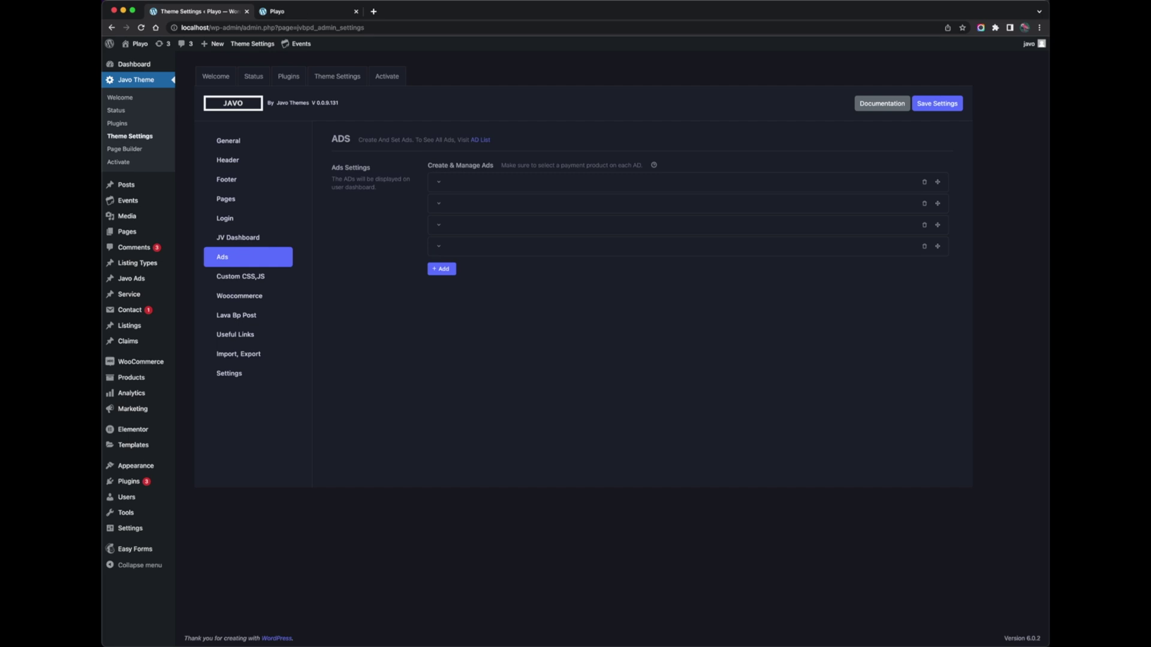
Check the member dashboard for ads and follow the AD List link from the Ads settings
{"action": "left_click", "coordinate": [303, 11]}
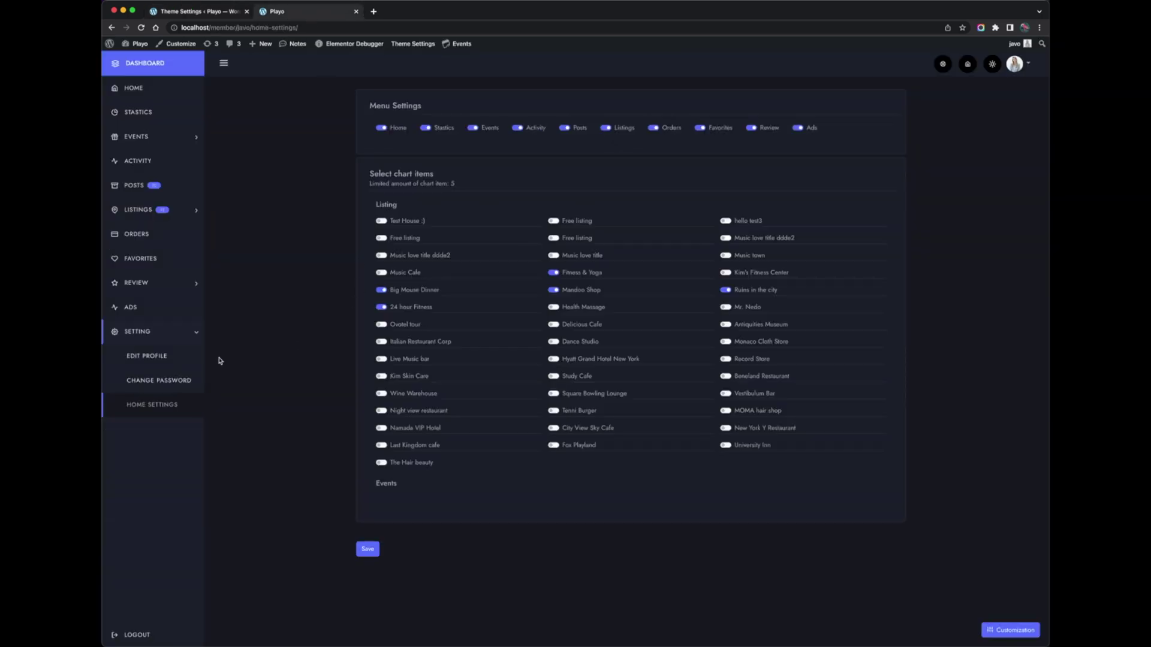
{"action": "left_click", "coordinate": [39, 342]}
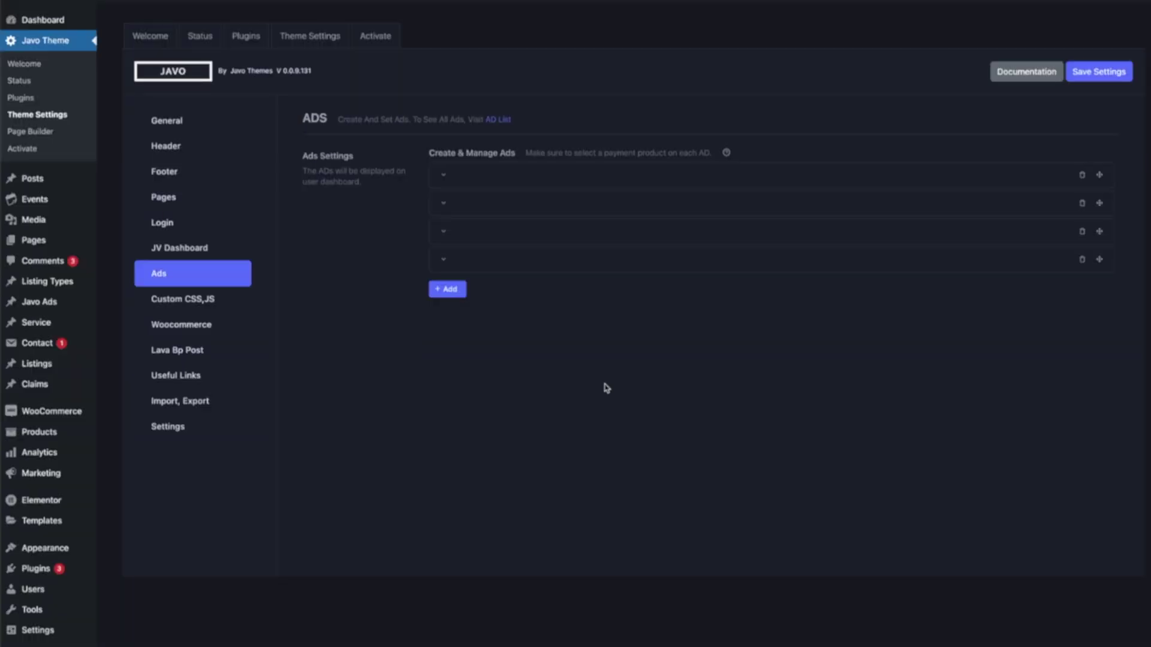
{"action": "right_click", "coordinate": [497, 119]}
{"action": "left_click", "coordinate": [539, 123]}
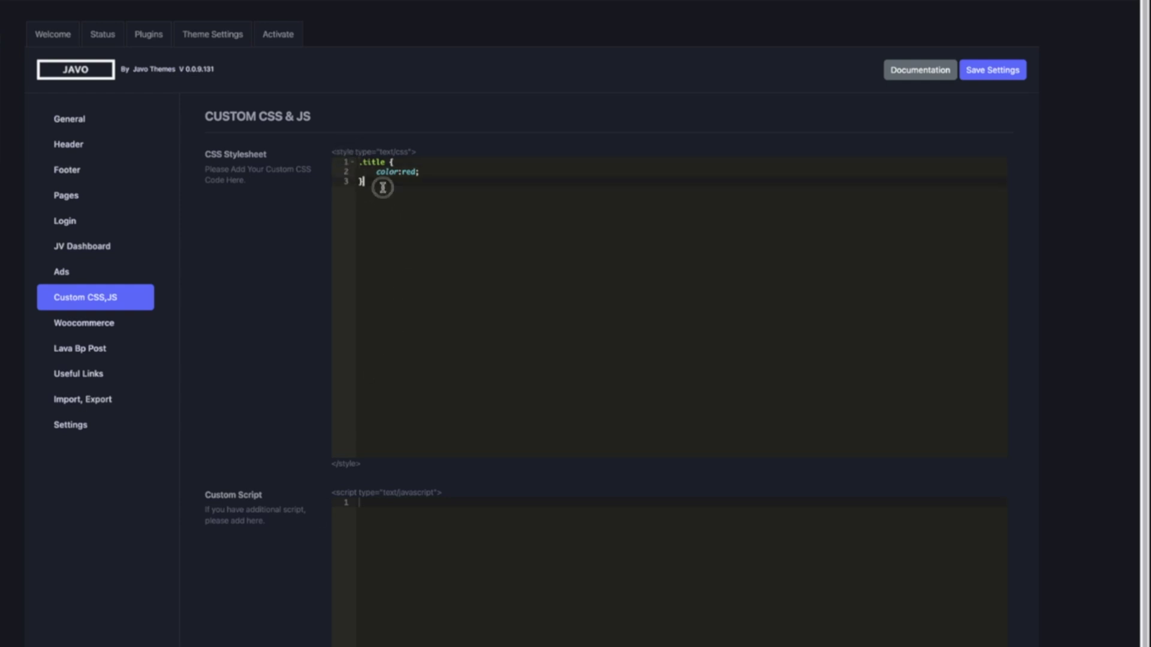
Delete the sample .title rule from the CSS Stylesheet in the custom CSS settings
{"action": "left_click_drag", "start_coordinate": [405, 191], "coordinate": [342, 159]}
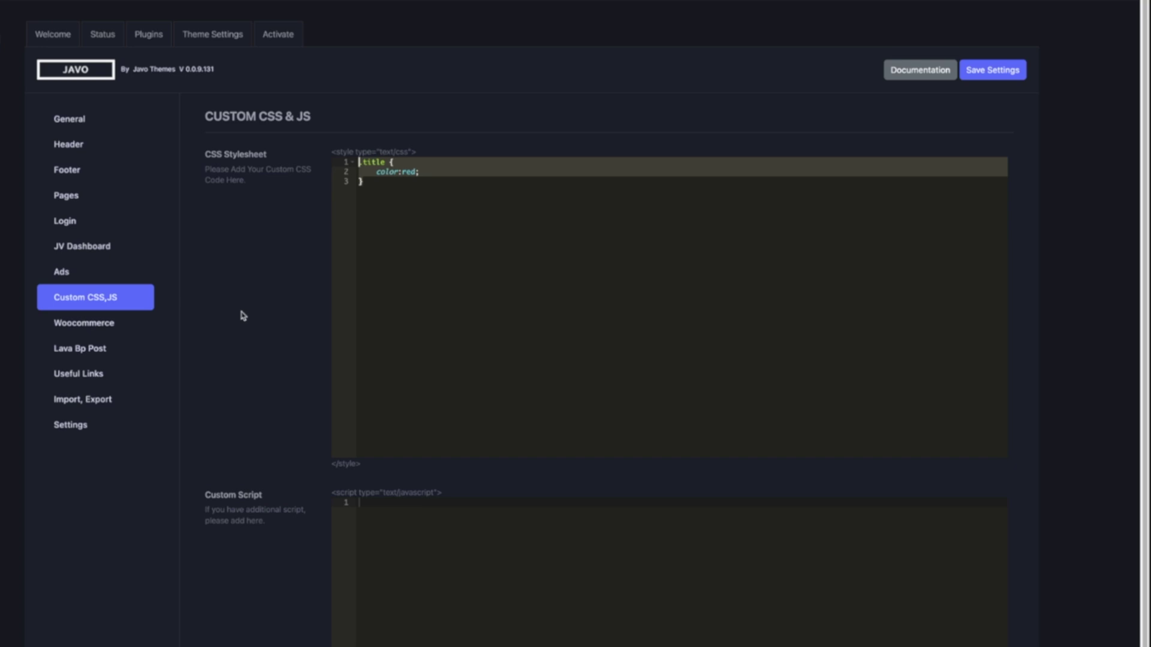
{"action": "key", "text": "BackSpace"}
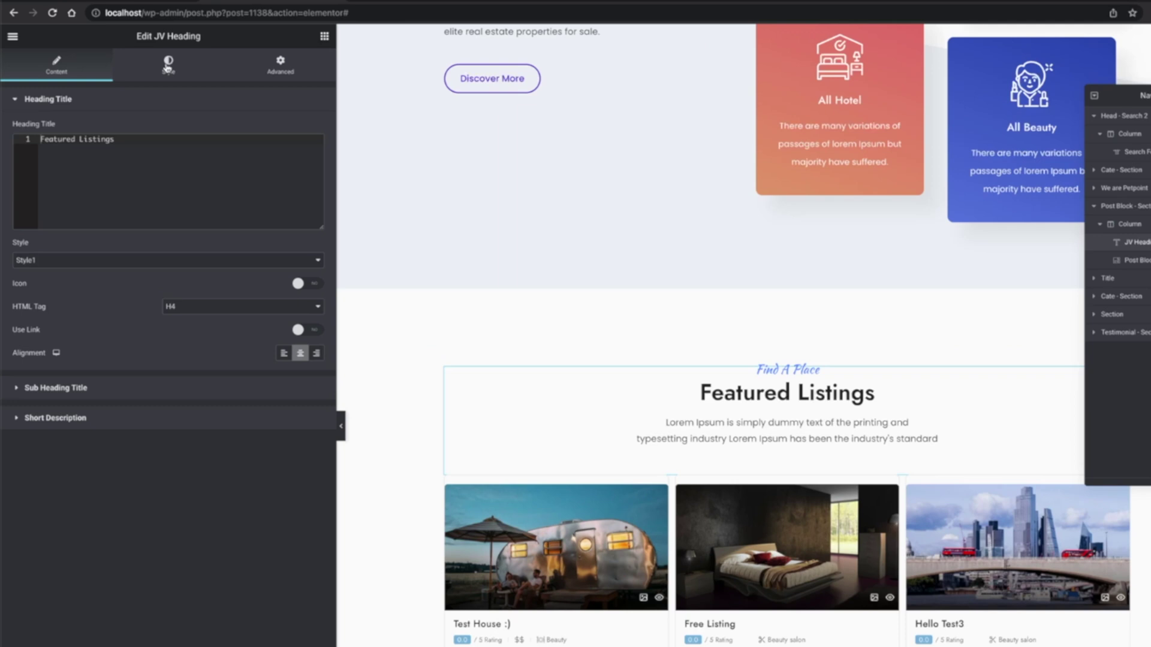
Add Javo Custom CSS to the Featured Listings heading that sets background-color to red on its selector
{"action": "left_click", "coordinate": [228, 67]}
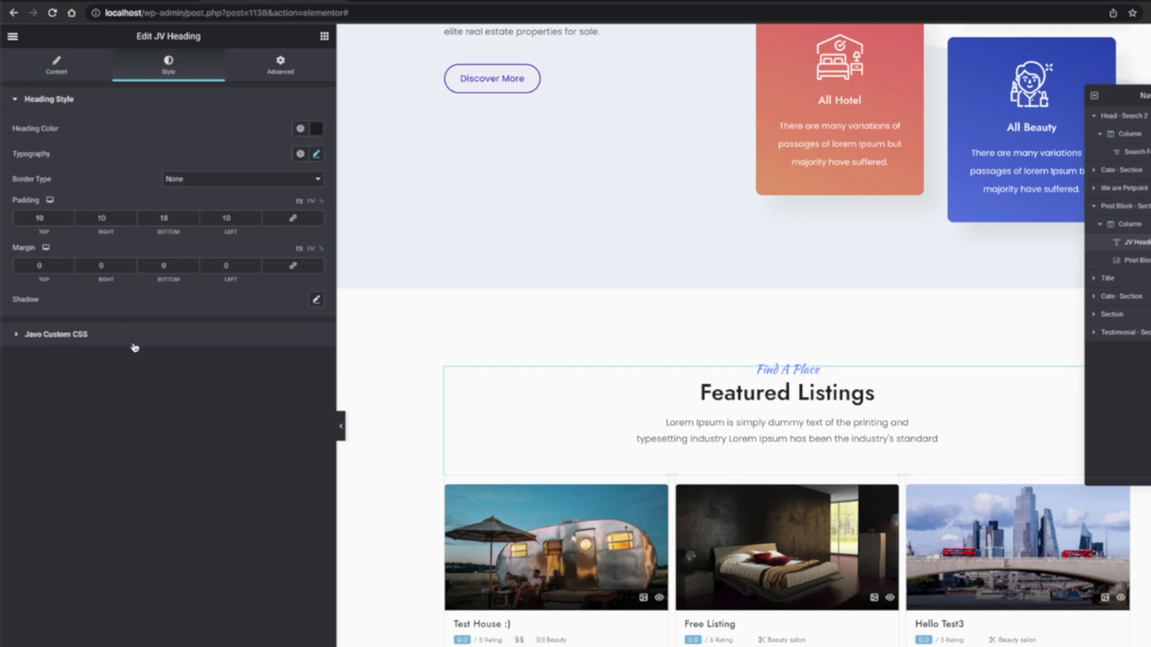
{"action": "left_click", "coordinate": [134, 347]}
{"action": "left_click", "coordinate": [164, 212]}
{"action": "type", "text": "s"}
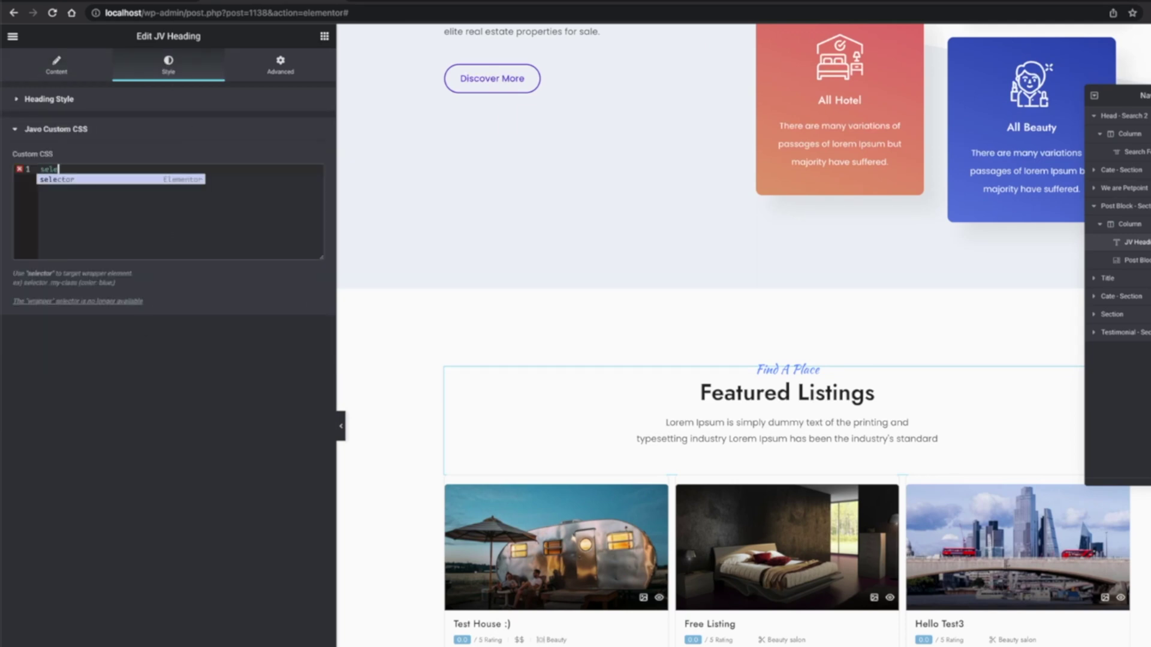
{"action": "type", "text": "ele"}
{"action": "key", "text": "Return"}
{"action": "type", "text": "{"}
{"action": "key", "text": "Return"}
{"action": "type", "text": "back"}
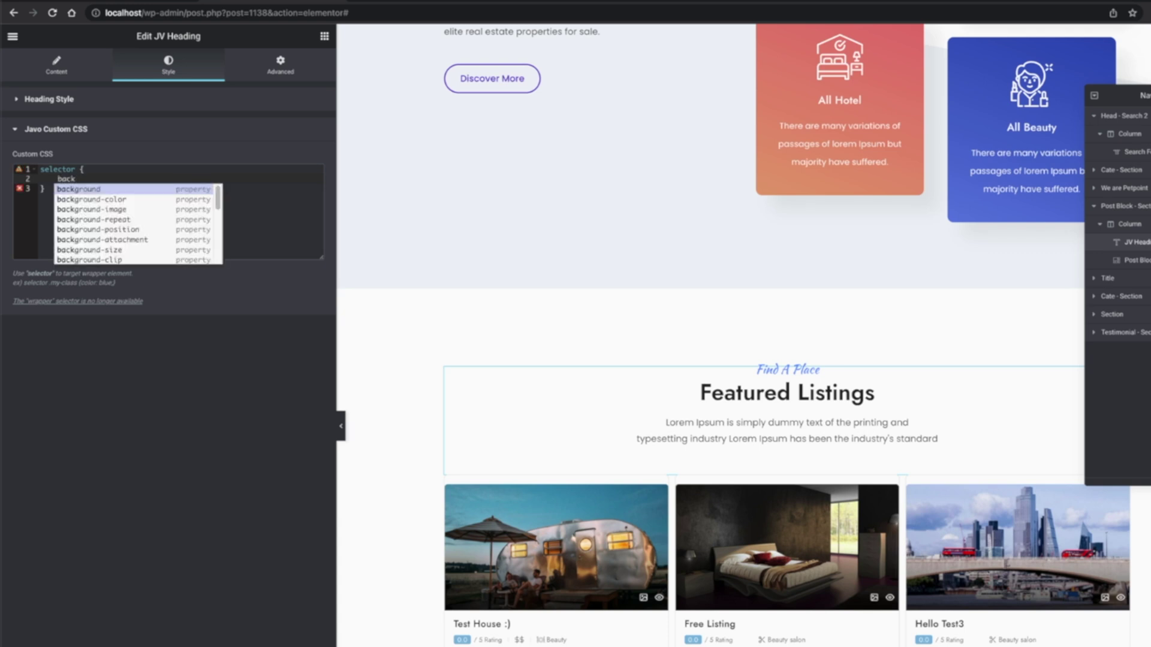
{"action": "key", "text": "Down"}
{"action": "key", "text": "Return"}
{"action": "type", "text": "red;"}
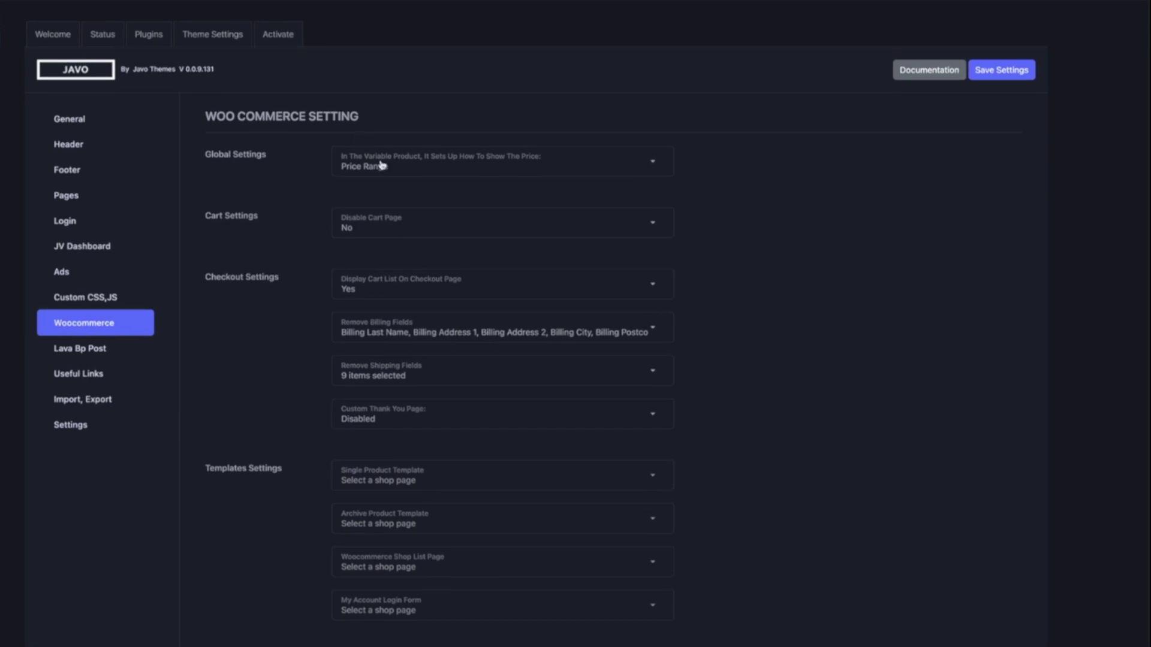
Check the Disable Cart Page choices in the Woocommerce settings, keeping No, and view the Remove Shipping Fields choices
{"action": "left_click", "coordinate": [391, 236]}
{"action": "left_click", "coordinate": [359, 235]}
{"action": "left_click", "coordinate": [390, 219]}
{"action": "left_click", "coordinate": [373, 251]}
{"action": "left_click", "coordinate": [475, 380]}
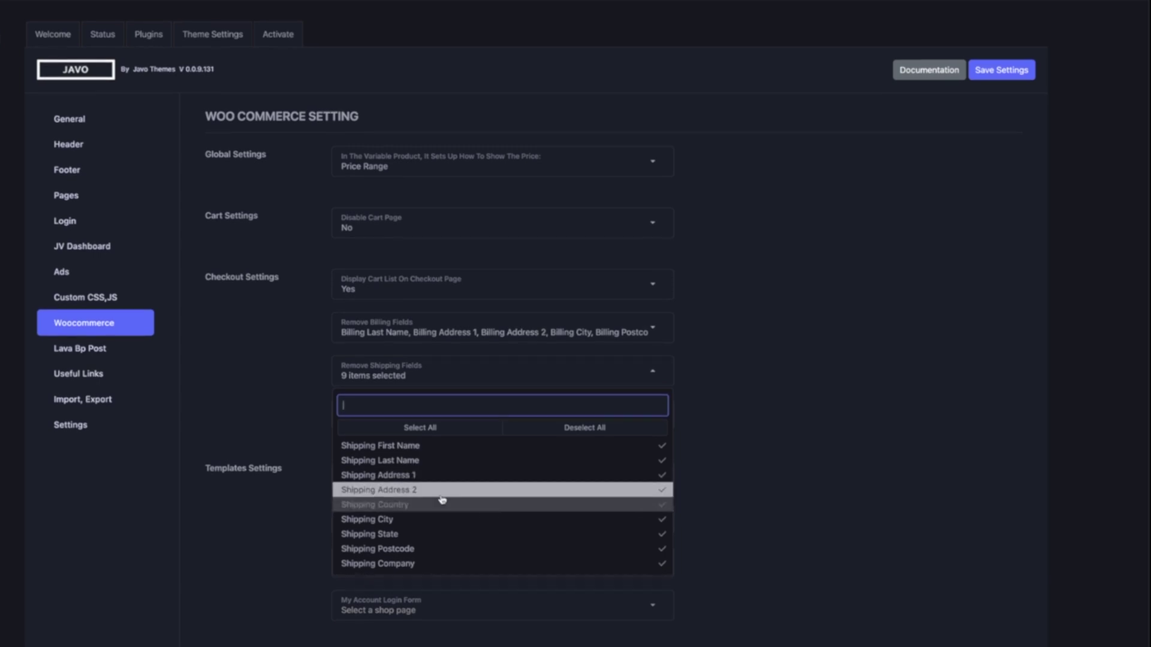
Try deselecting and reselecting Remove Shipping Fields entries, keeping all shipping fields selected, and view the Remove Billing Fields choices
{"action": "left_click", "coordinate": [427, 446]}
{"action": "left_click", "coordinate": [437, 475]}
{"action": "left_click", "coordinate": [441, 504]}
{"action": "left_click", "coordinate": [437, 461]}
{"action": "left_click", "coordinate": [437, 461]}
{"action": "left_click", "coordinate": [431, 434]}
{"action": "left_click", "coordinate": [539, 435]}
{"action": "left_click", "coordinate": [462, 429]}
{"action": "left_click", "coordinate": [575, 435]}
{"action": "left_click", "coordinate": [462, 427]}
{"action": "left_click", "coordinate": [694, 435]}
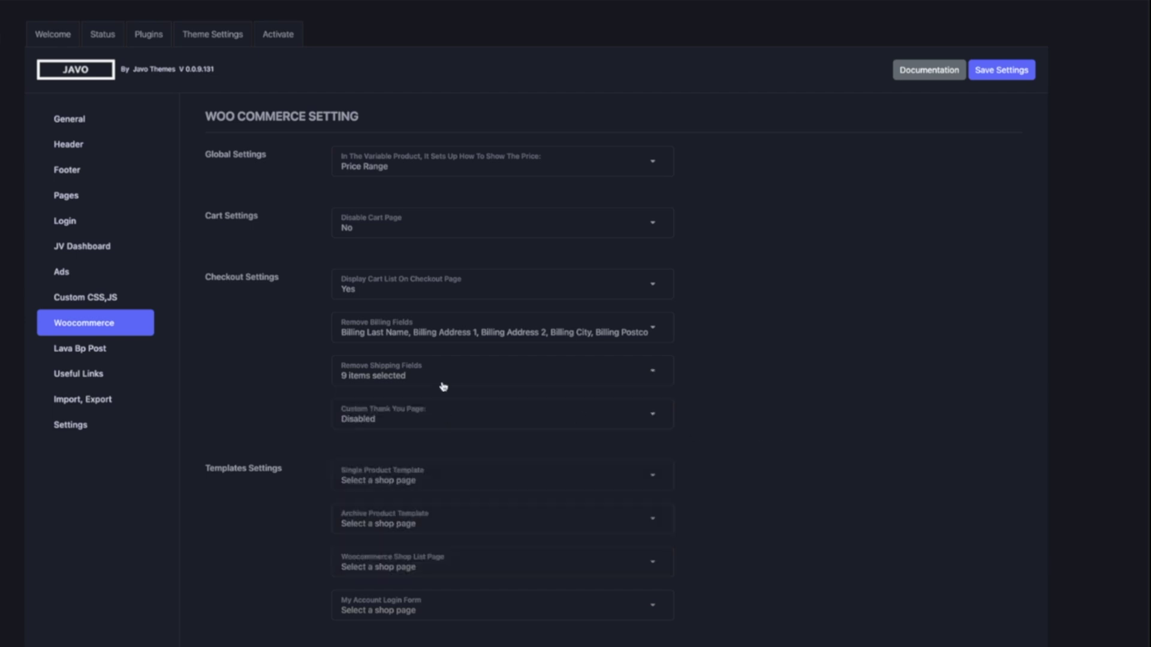
{"action": "left_click", "coordinate": [451, 330]}
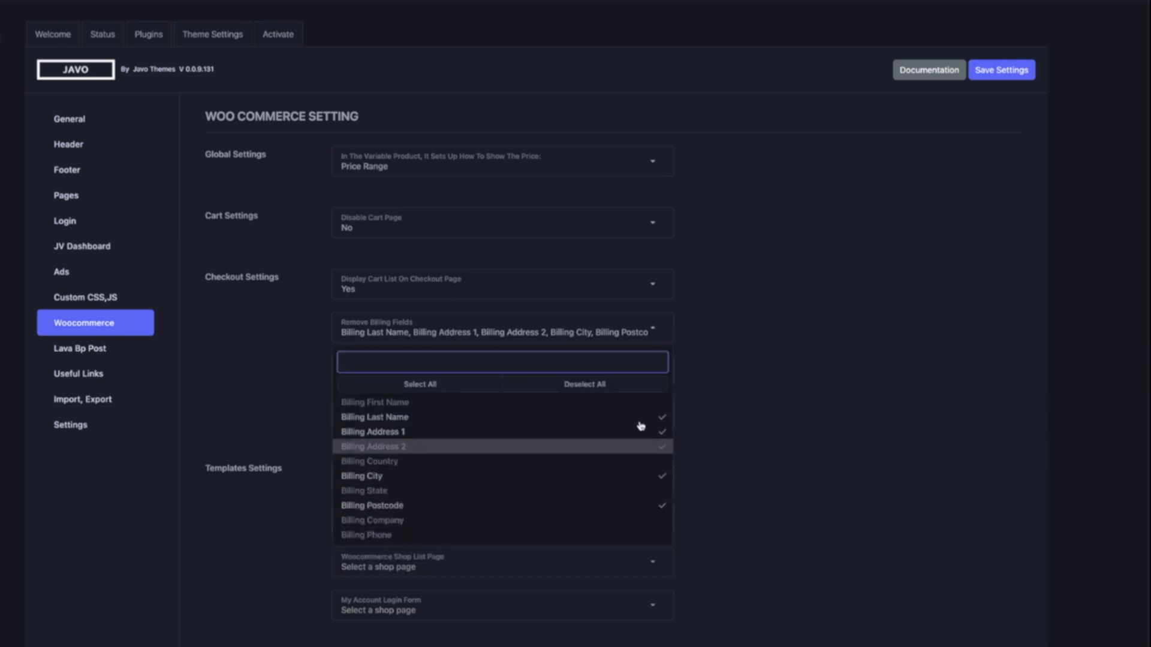
{"action": "left_click", "coordinate": [689, 428]}
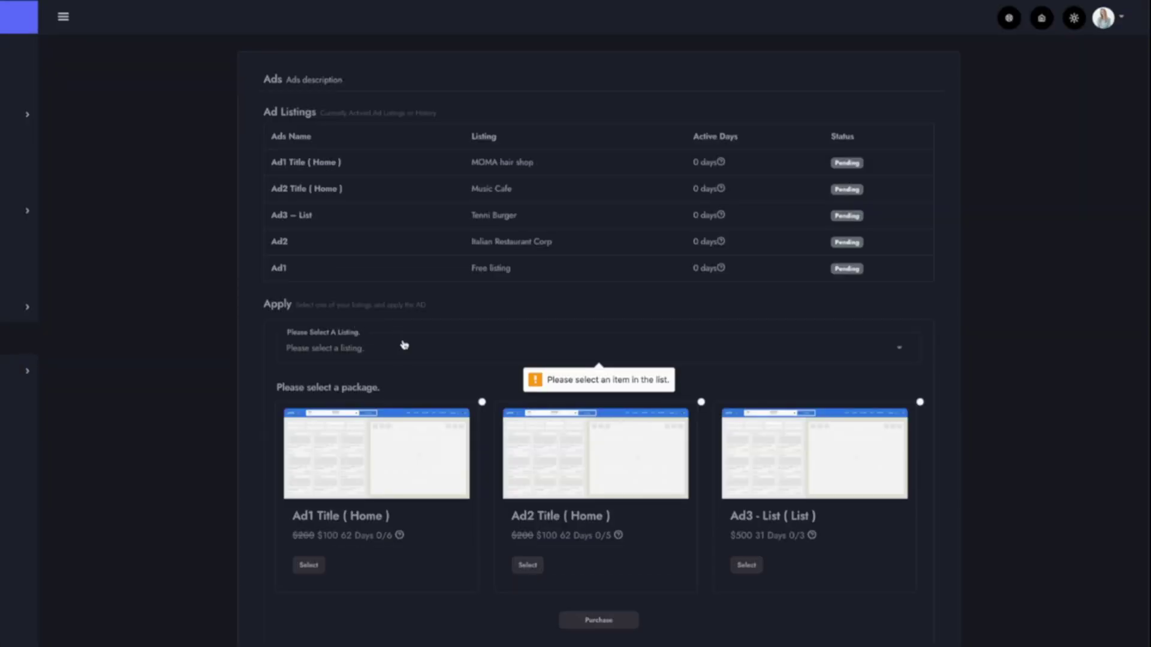
Purchase the Ad2 Title ( Home ) ad package for the 24 hour Fitness listing from the member Ads page
{"action": "left_click", "coordinate": [404, 342]}
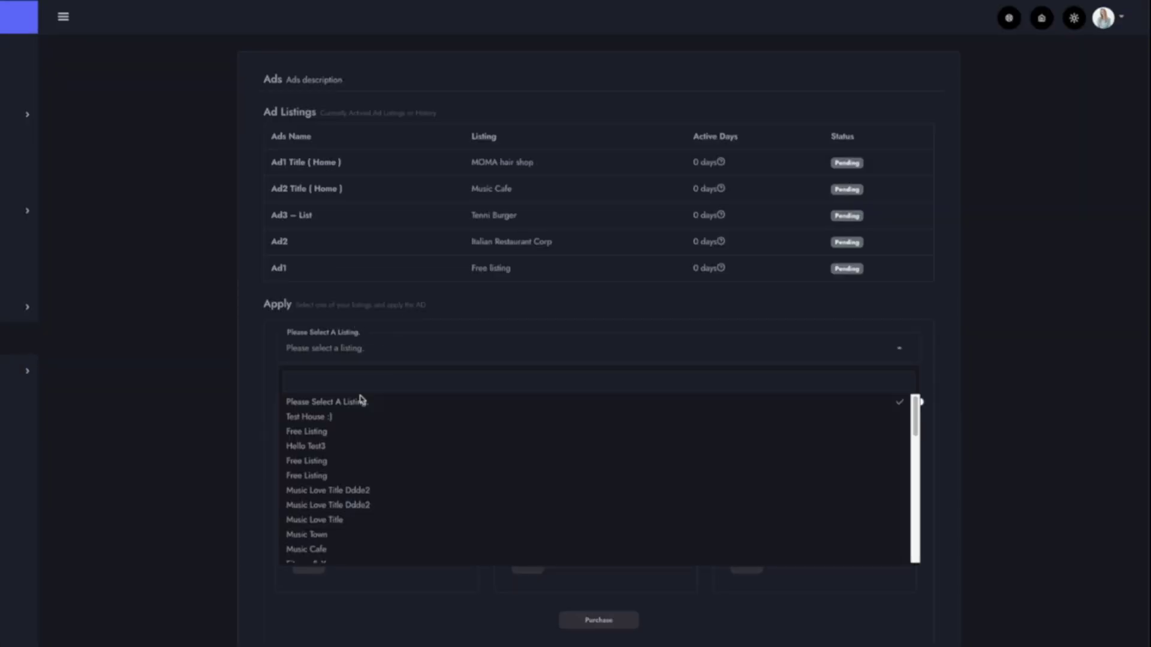
{"action": "scroll", "coordinate": [352, 539], "scroll_direction": "down", "scroll_amount": 2}
{"action": "left_click", "coordinate": [352, 539]}
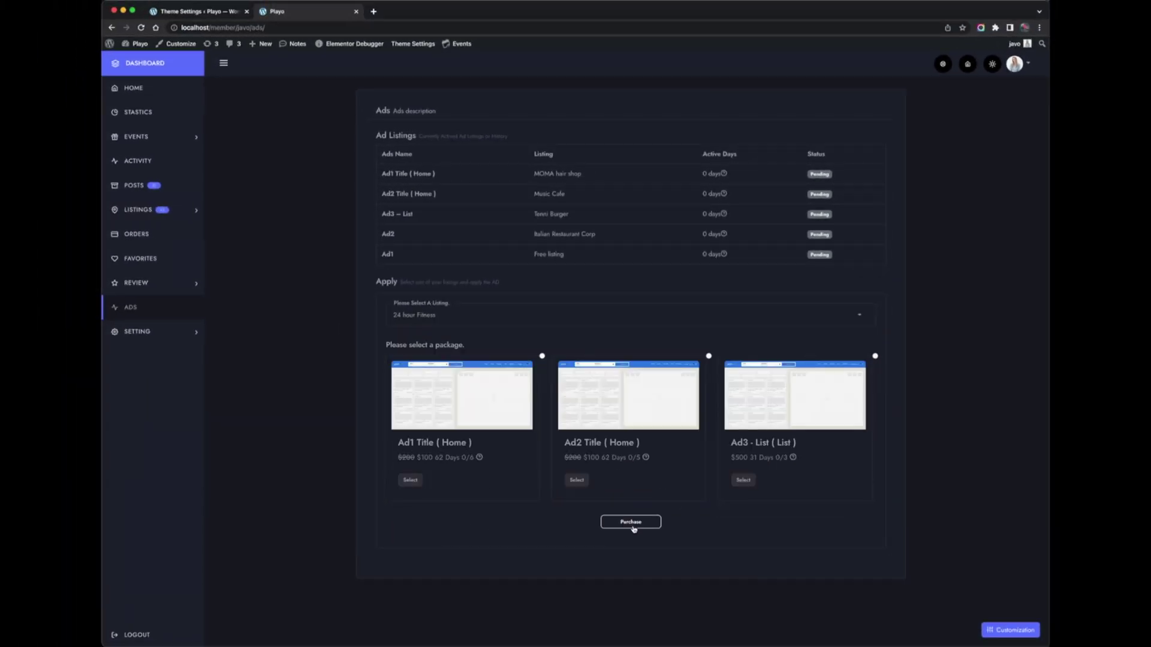
{"action": "left_click", "coordinate": [629, 480]}
{"action": "left_click", "coordinate": [647, 522]}
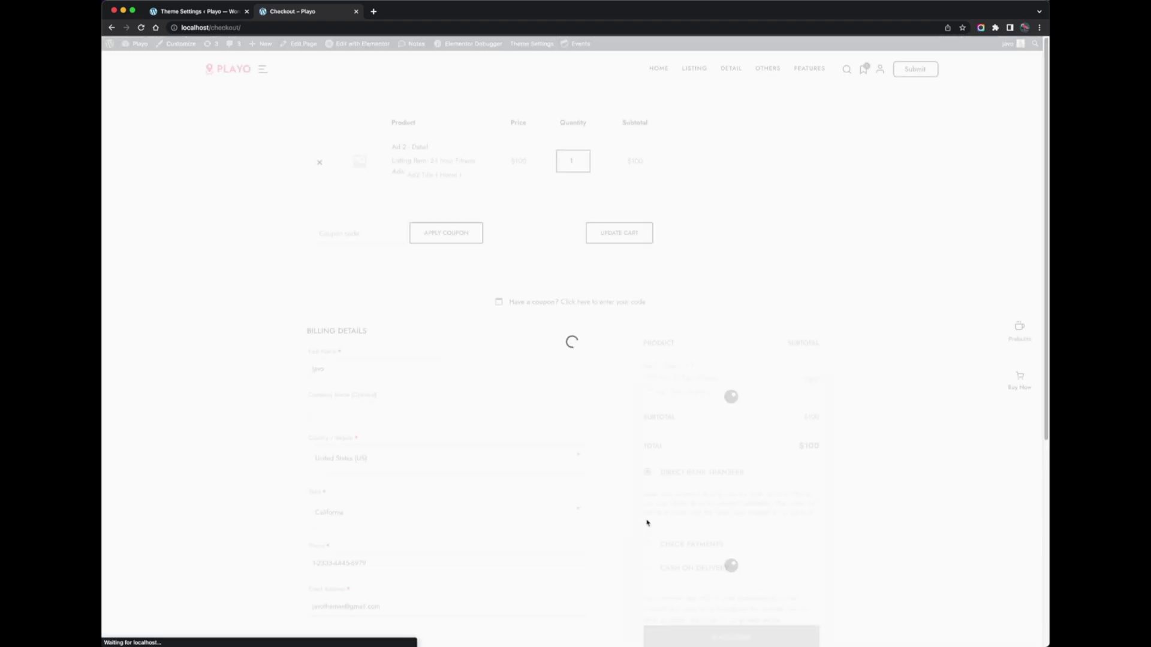
Compare the Woocommerce cart and checkout settings with the cart list and billing details on the checkout page
{"action": "left_click", "coordinate": [231, 13]}
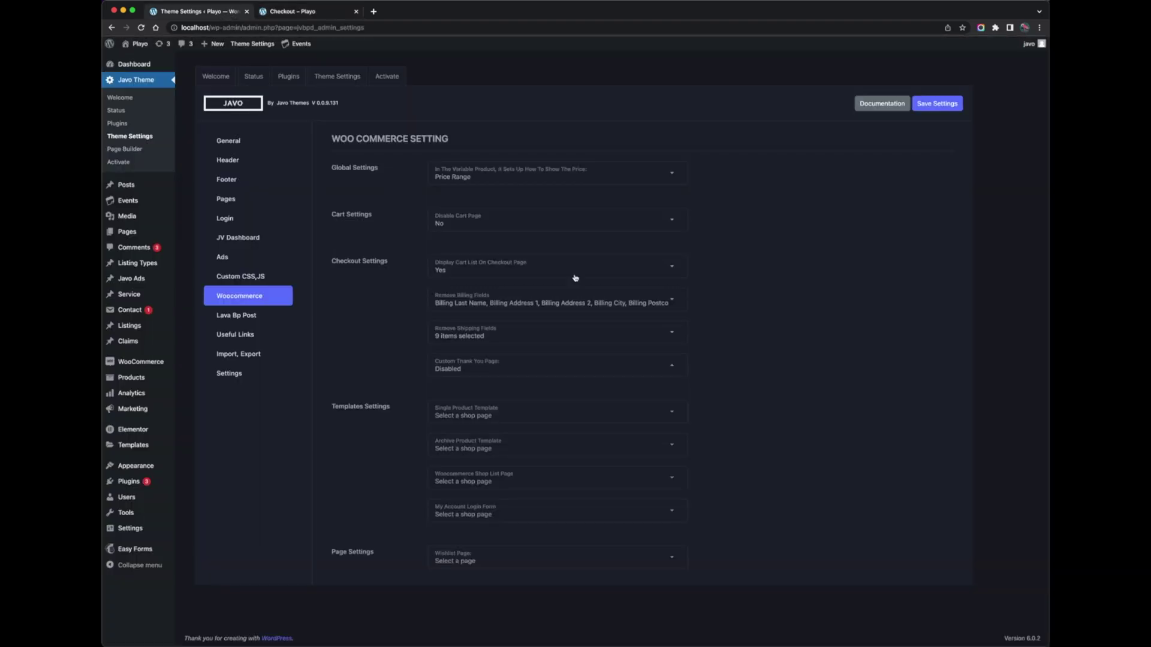
{"action": "left_click", "coordinate": [488, 219]}
{"action": "left_click", "coordinate": [384, 210]}
{"action": "left_click", "coordinate": [287, 9]}
{"action": "scroll", "coordinate": [457, 362], "scroll_direction": "down", "scroll_amount": 5}
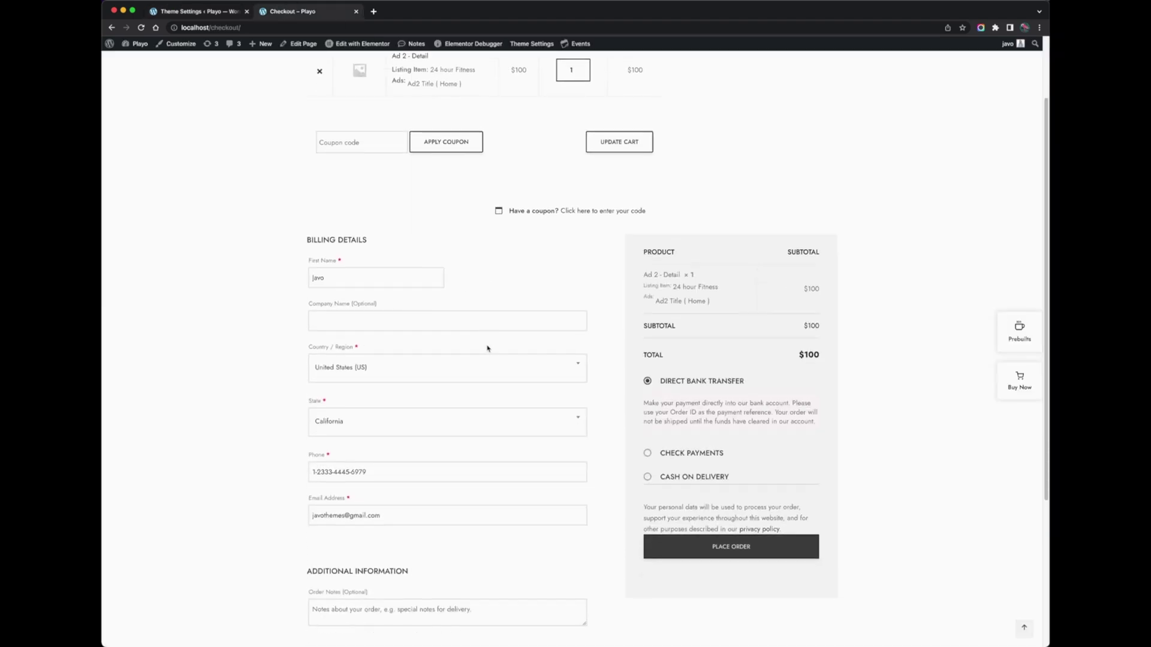
{"action": "left_click_drag", "start_coordinate": [293, 192], "coordinate": [572, 406]}
{"action": "left_click", "coordinate": [261, 355]}
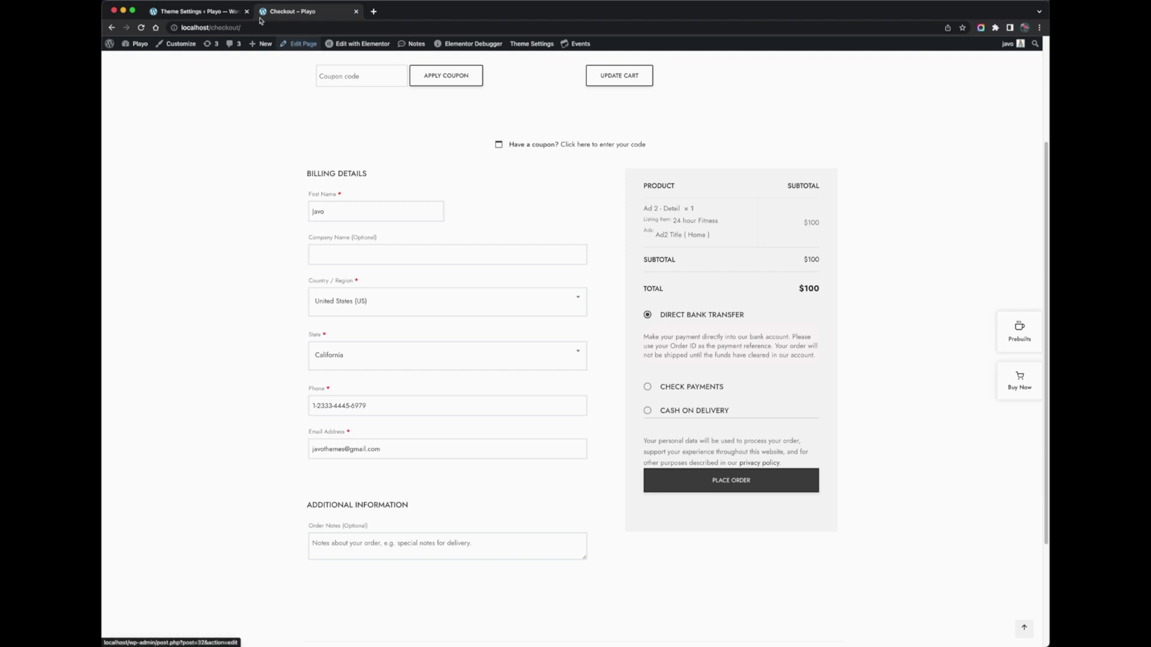
Add Billing Country and Billing State to Remove Billing Fields in the Woocommerce settings and save
{"action": "left_click", "coordinate": [212, 11]}
{"action": "left_click", "coordinate": [510, 301]}
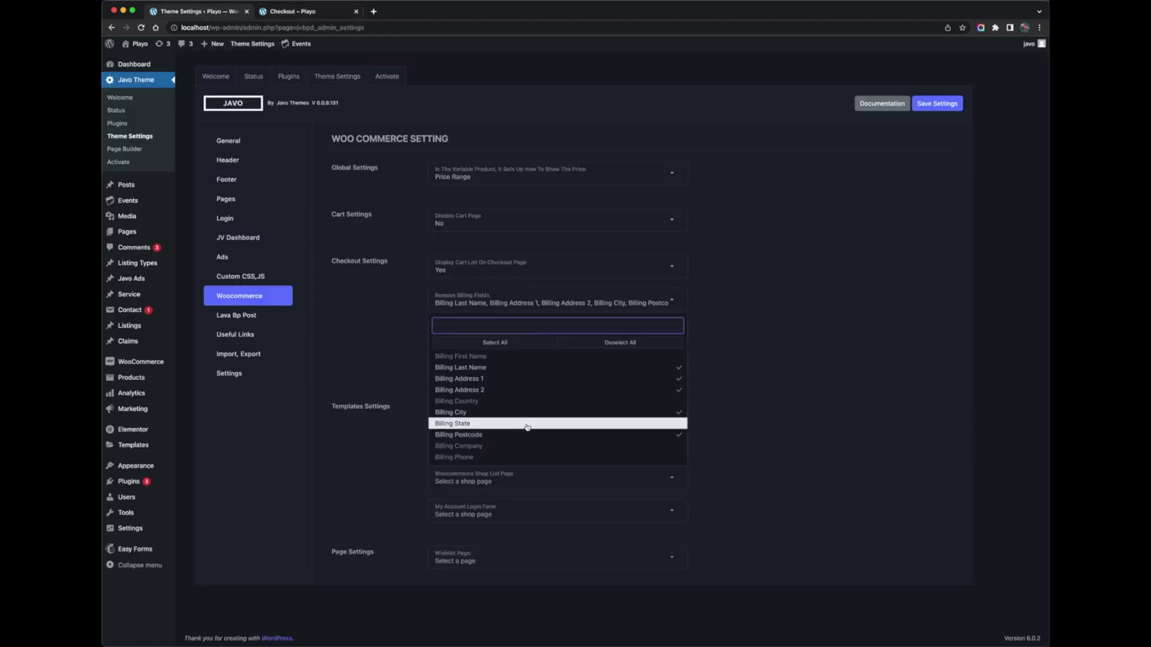
{"action": "left_click", "coordinate": [531, 462]}
{"action": "left_click", "coordinate": [532, 491]}
{"action": "left_click", "coordinate": [779, 496]}
{"action": "left_click", "coordinate": [1013, 70]}
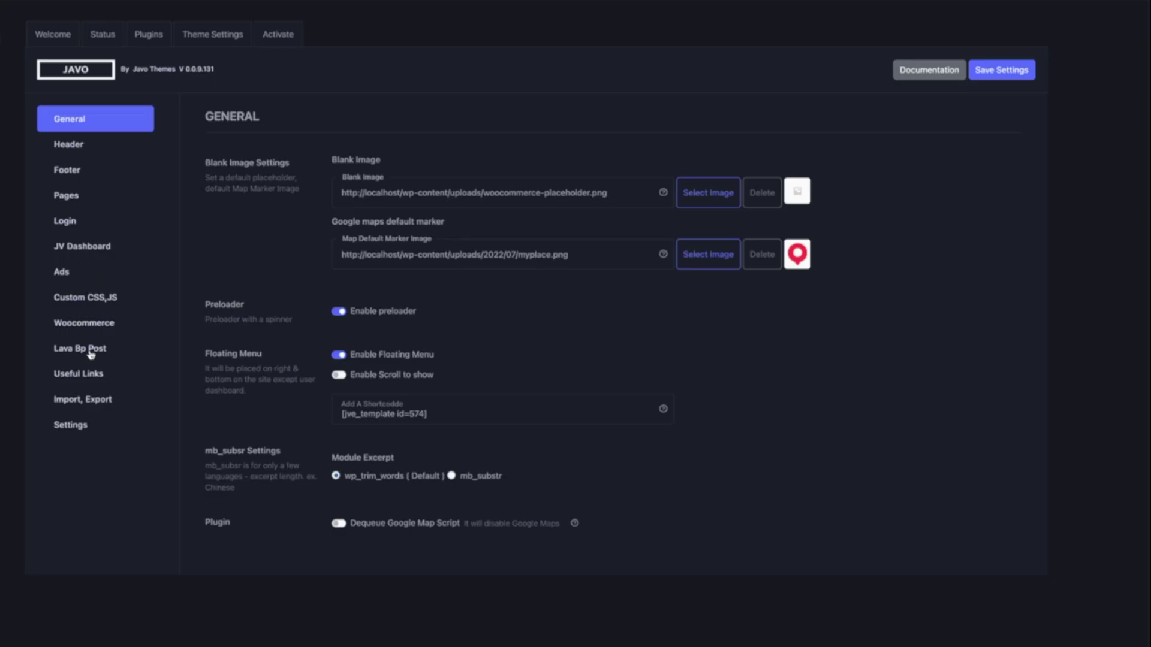
Adjust the Remove Billing Fields selection once more, save the theme settings and reload the checkout page
{"action": "left_click", "coordinate": [90, 323]}
{"action": "left_click", "coordinate": [468, 332]}
{"action": "left_click", "coordinate": [460, 408]}
{"action": "left_click", "coordinate": [855, 382]}
{"action": "left_click", "coordinate": [1001, 69]}
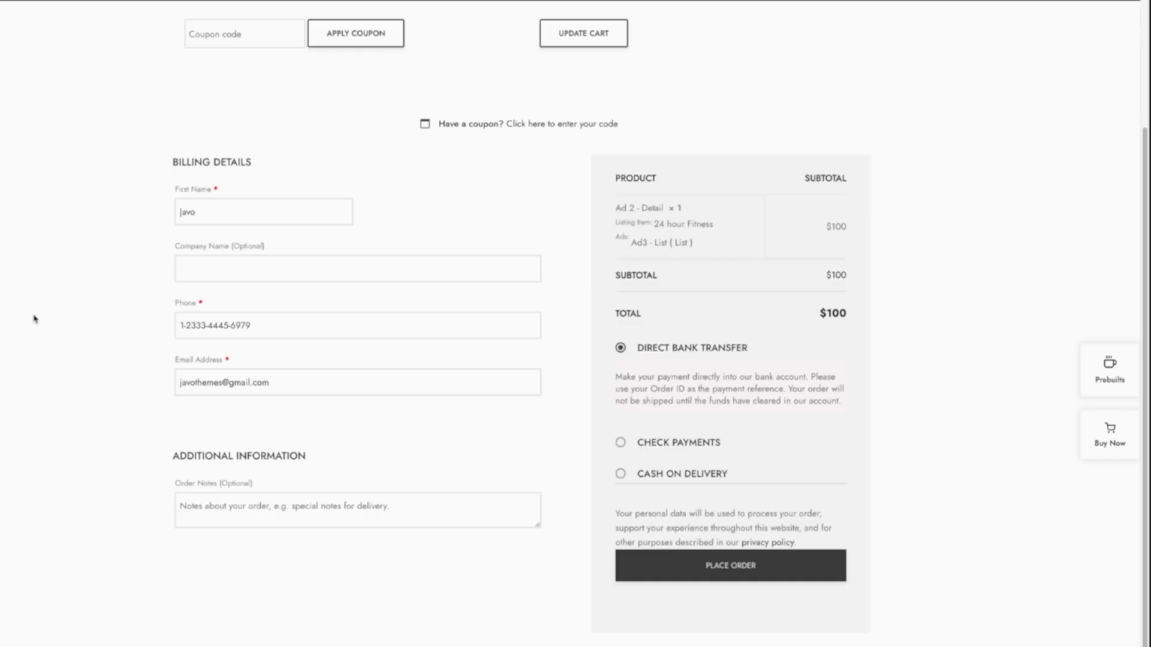
{"action": "key", "text": "F5"}
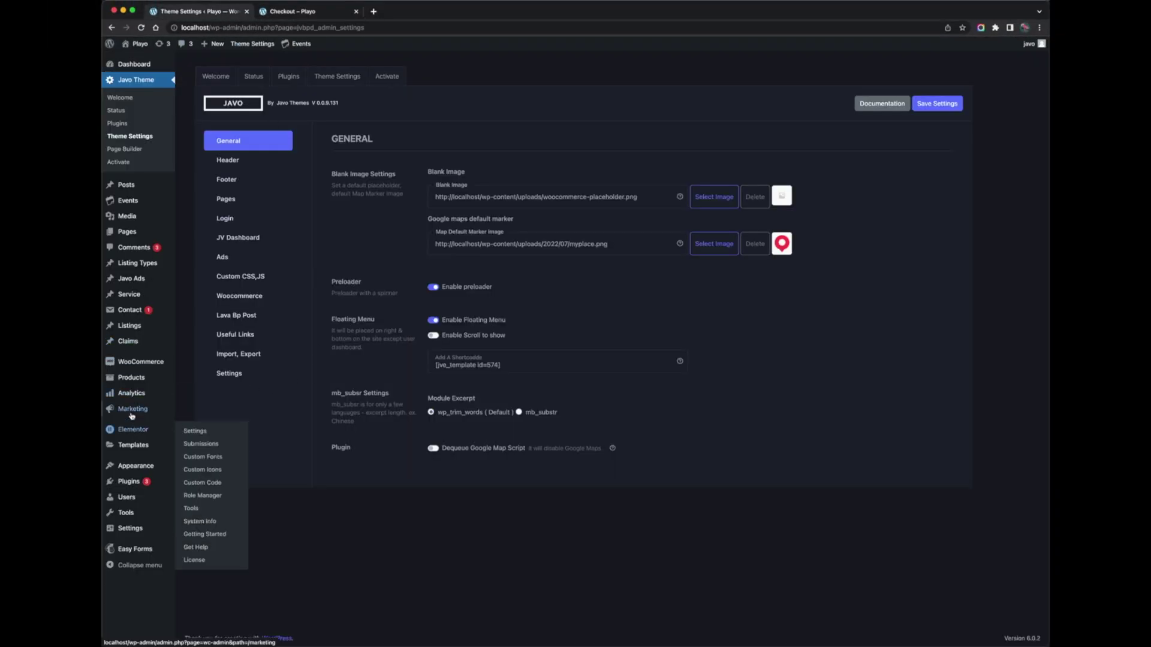
Open the Marketing Coupons page in a separate tab, look over it and close it
{"action": "mouse_move", "coordinate": [190, 424]}
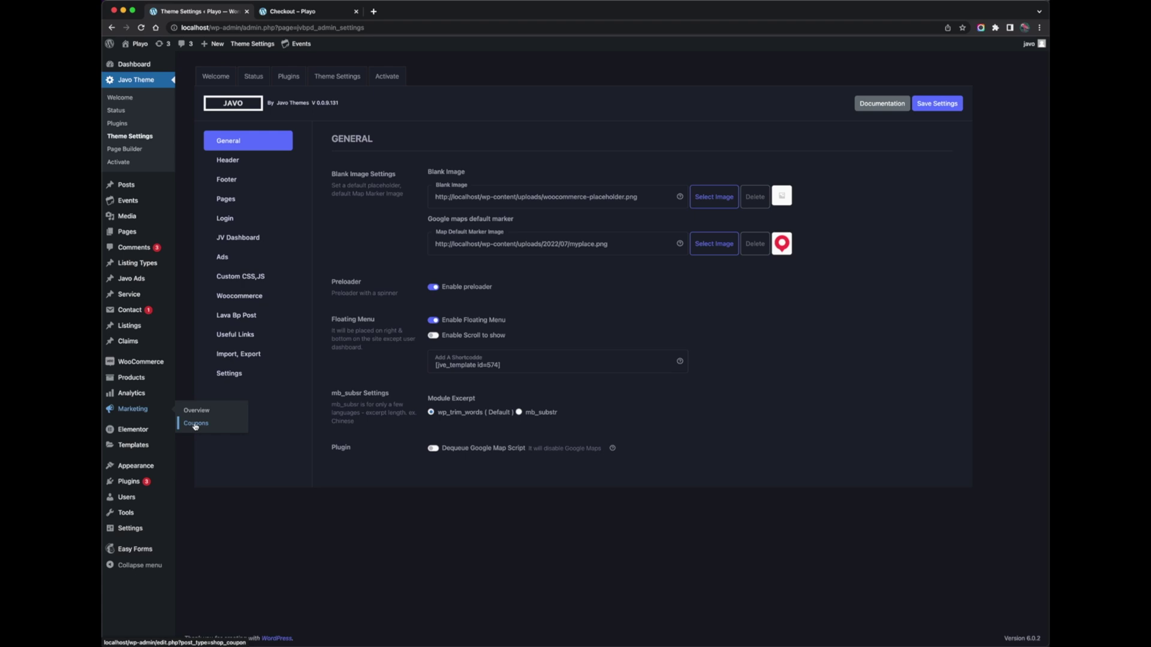
{"action": "right_click", "coordinate": [195, 426]}
{"action": "left_click", "coordinate": [207, 430]}
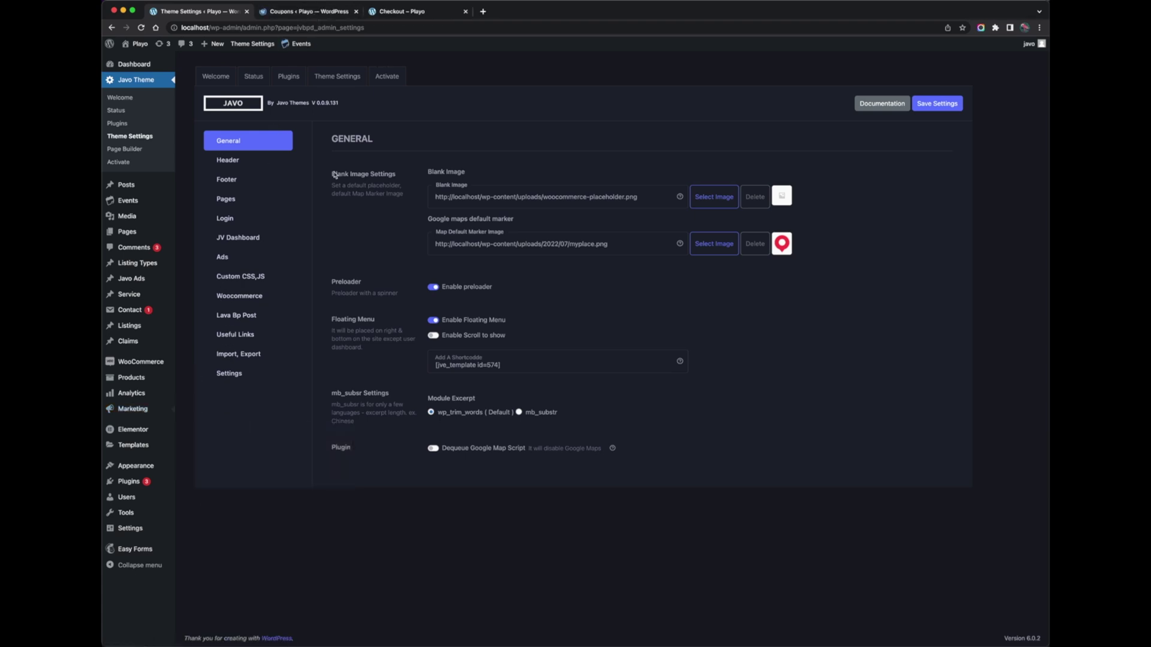
{"action": "left_click", "coordinate": [311, 18]}
{"action": "scroll", "coordinate": [359, 415], "scroll_direction": "down", "scroll_amount": 3}
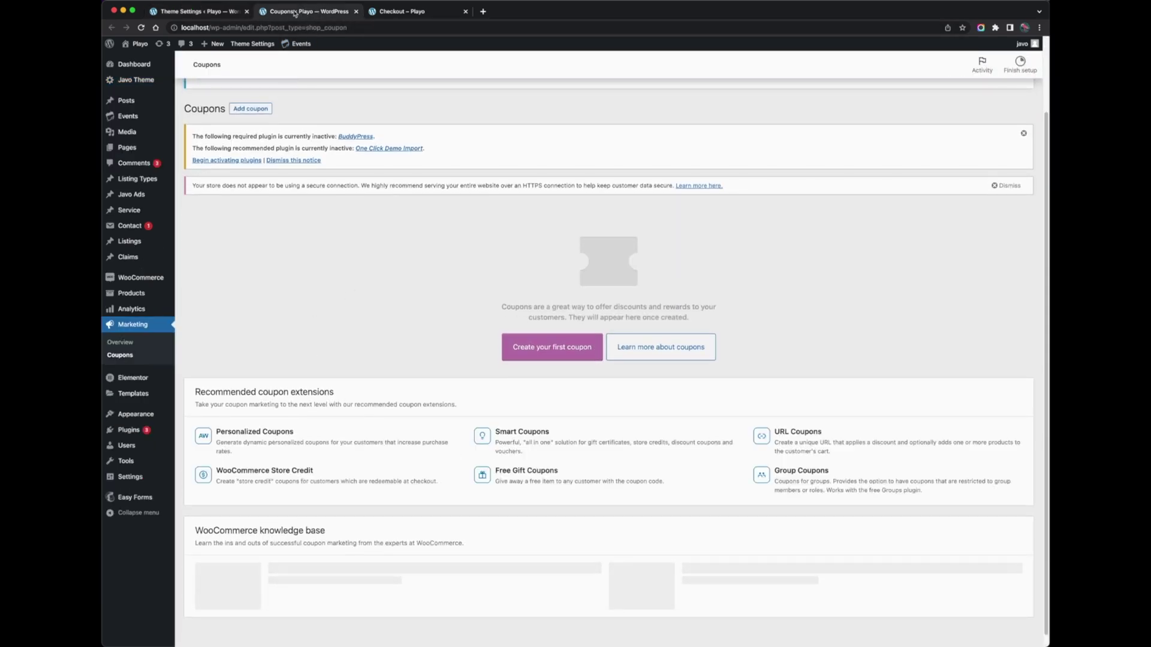
{"action": "key", "text": "ctrl+w"}
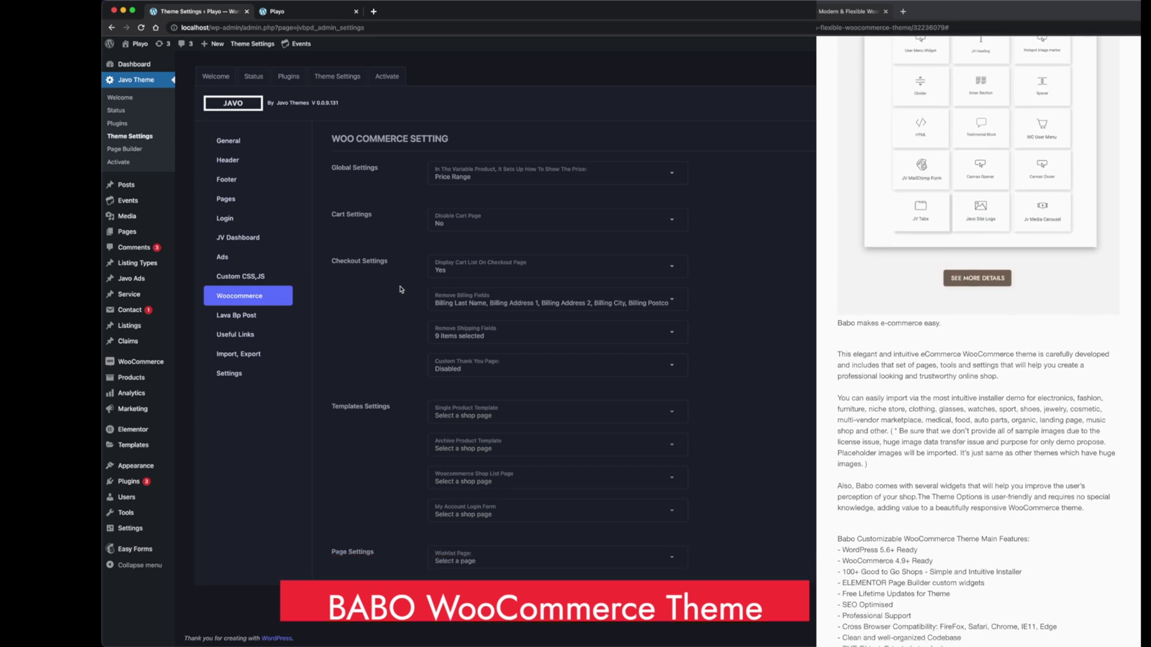
Check the Lava Bp Post submit form setting and its [lava_bp_post_form] shortcode
{"action": "left_click", "coordinate": [237, 314]}
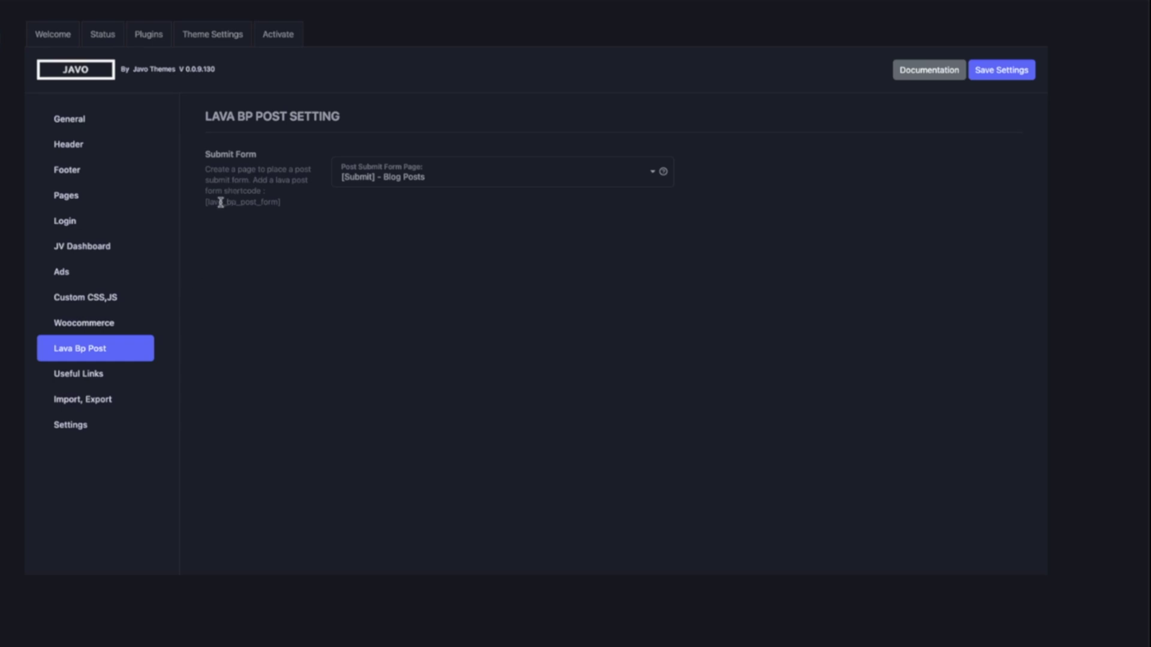
{"action": "triple_click", "coordinate": [220, 202]}
{"action": "left_click", "coordinate": [226, 233]}
Look through the Useful Links for listings, taxonomies and payment, including the More Taxonomies page for custom taxonomies
{"action": "left_click", "coordinate": [96, 375]}
{"action": "scroll", "coordinate": [506, 521], "scroll_direction": "down", "scroll_amount": 7}
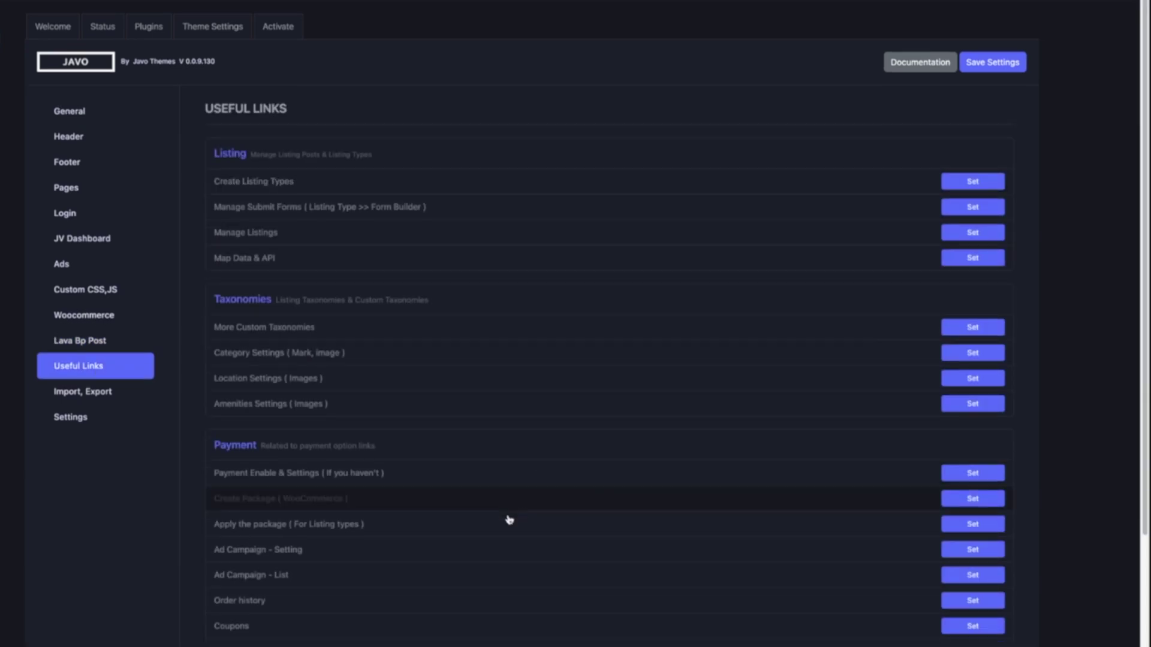
{"action": "scroll", "coordinate": [510, 519], "scroll_direction": "up", "scroll_amount": 5}
{"action": "scroll", "coordinate": [510, 519], "scroll_direction": "up", "scroll_amount": 2}
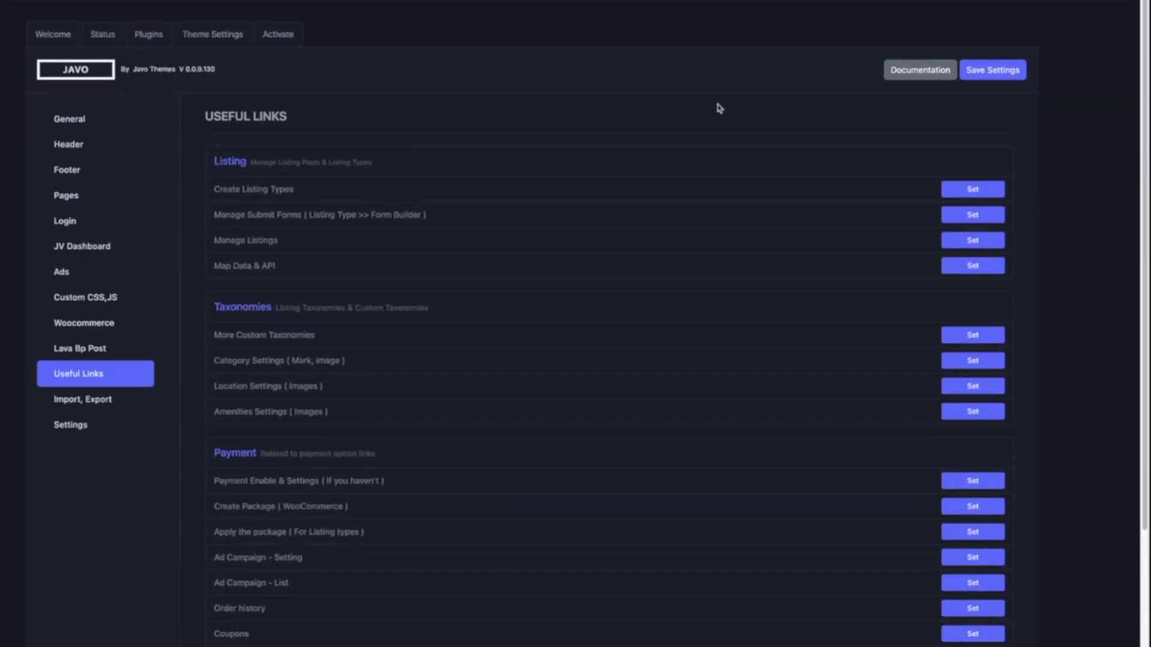
{"action": "scroll", "coordinate": [406, 437], "scroll_direction": "down", "scroll_amount": 4}
{"action": "scroll", "coordinate": [383, 422], "scroll_direction": "up", "scroll_amount": 4}
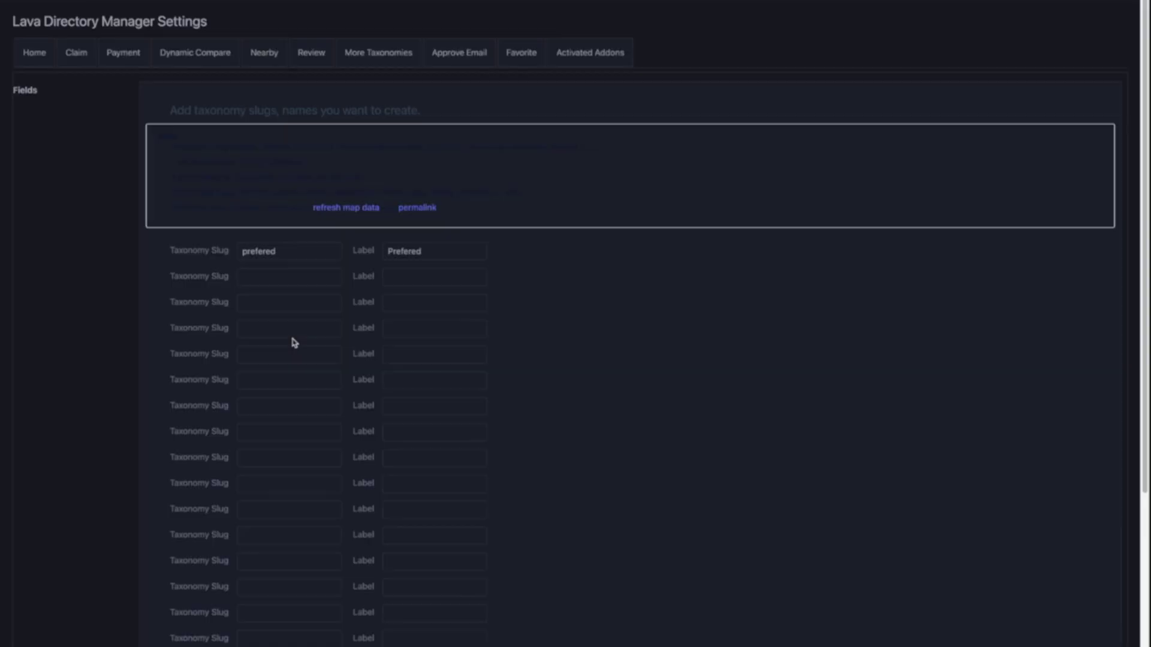
{"action": "scroll", "coordinate": [291, 338], "scroll_direction": "down", "scroll_amount": 15}
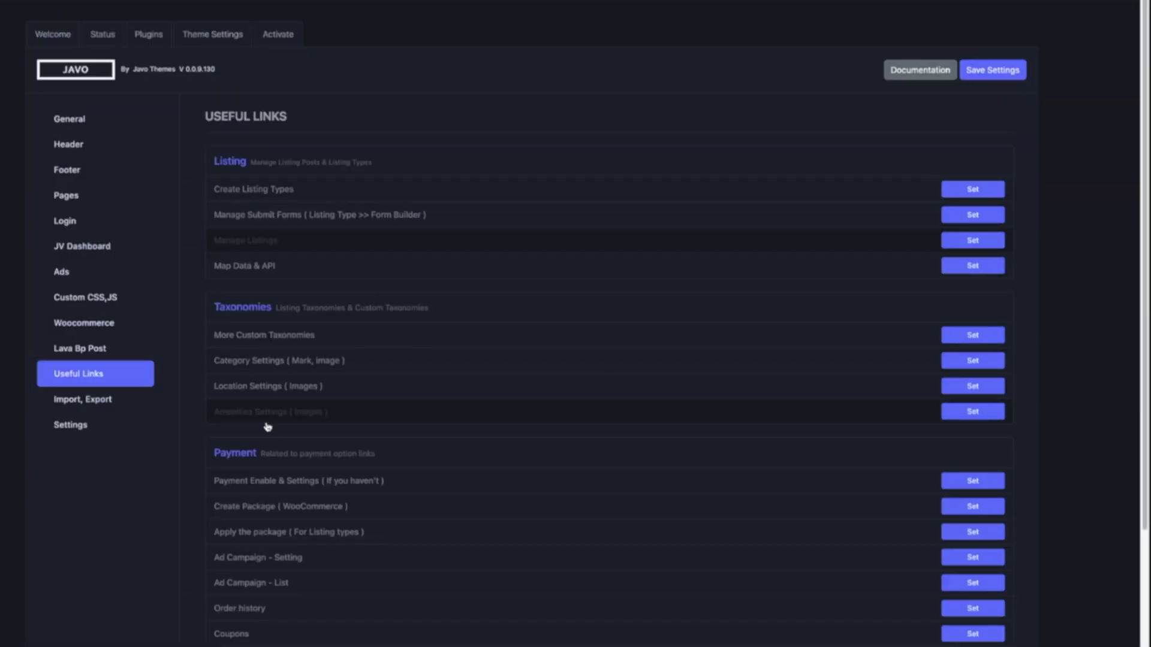
{"action": "scroll", "coordinate": [264, 426], "scroll_direction": "down", "scroll_amount": 6}
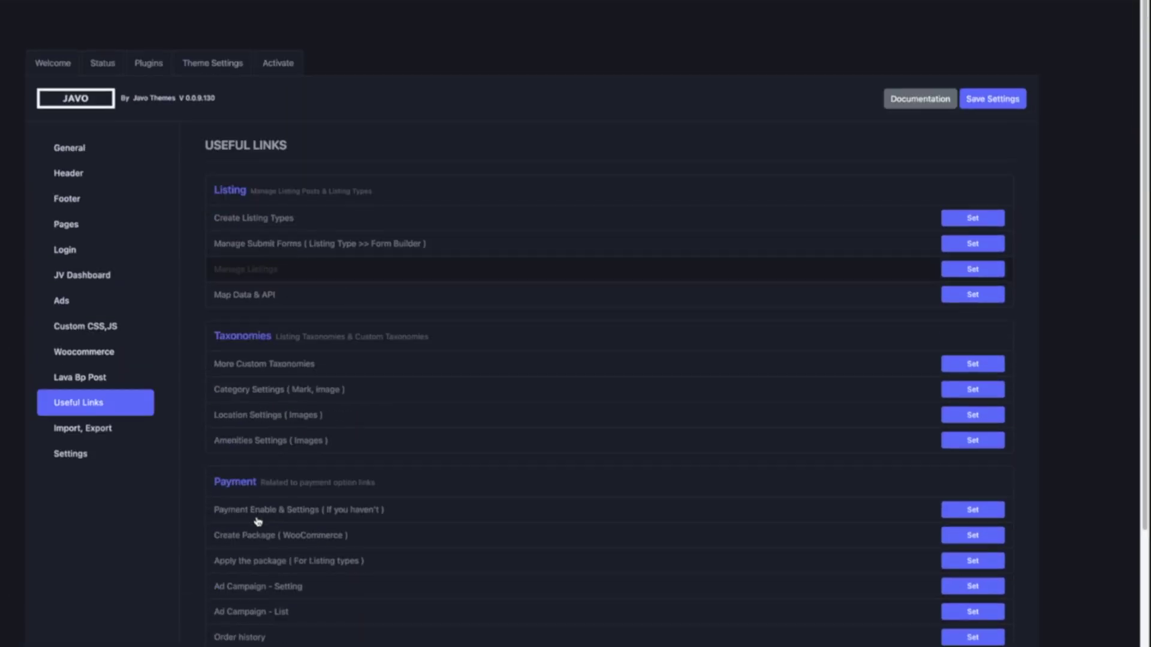
Select all of the theme setting export data in the Import, Export settings and check the import box and its import option
{"action": "left_click", "coordinate": [134, 401]}
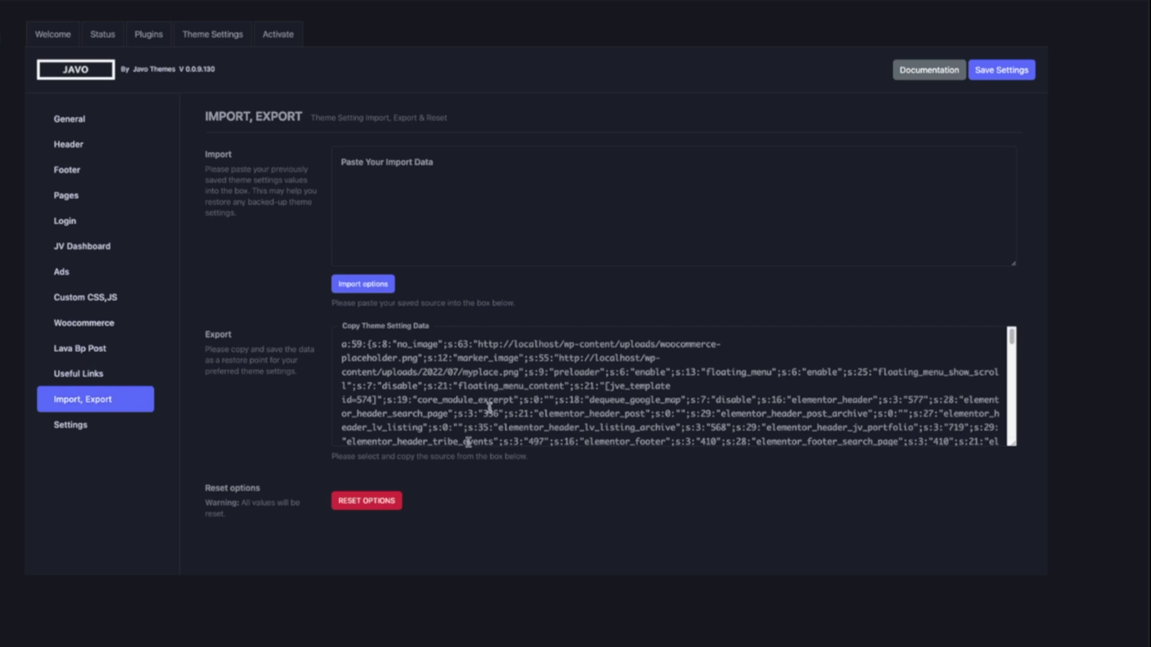
{"action": "left_click_drag", "start_coordinate": [33, 95], "coordinate": [364, 357]}
{"action": "left_click", "coordinate": [364, 358]}
{"action": "left_click", "coordinate": [417, 388]}
{"action": "key", "text": "ctrl+a"}
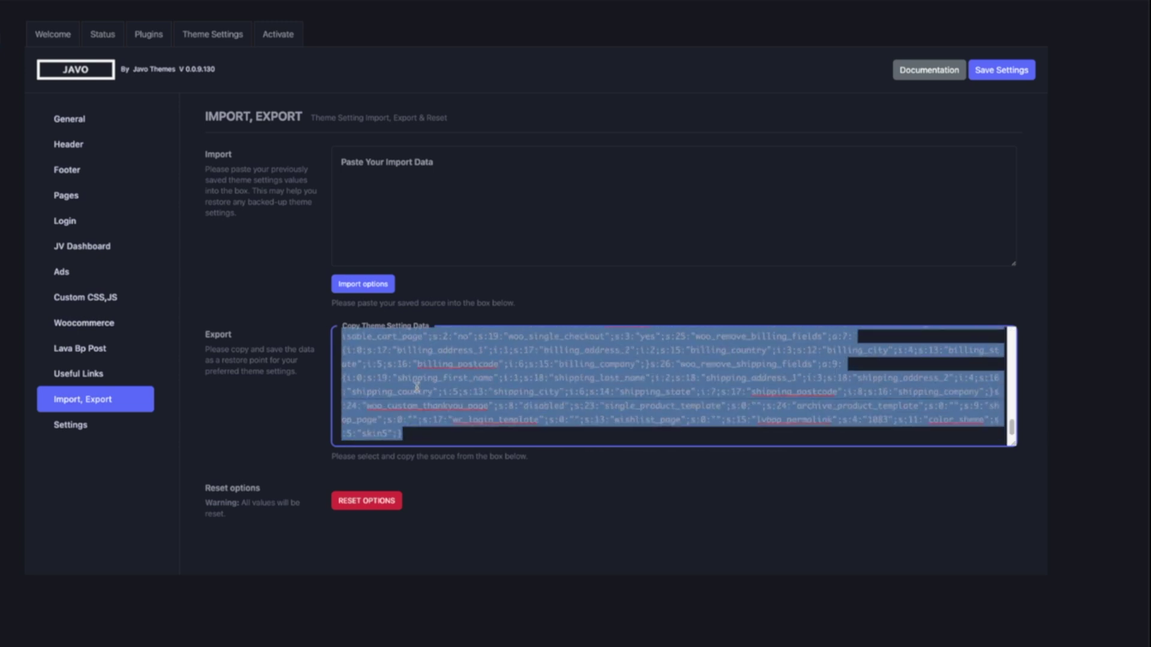
{"action": "left_click", "coordinate": [417, 388]}
{"action": "key", "text": "ctrl+a"}
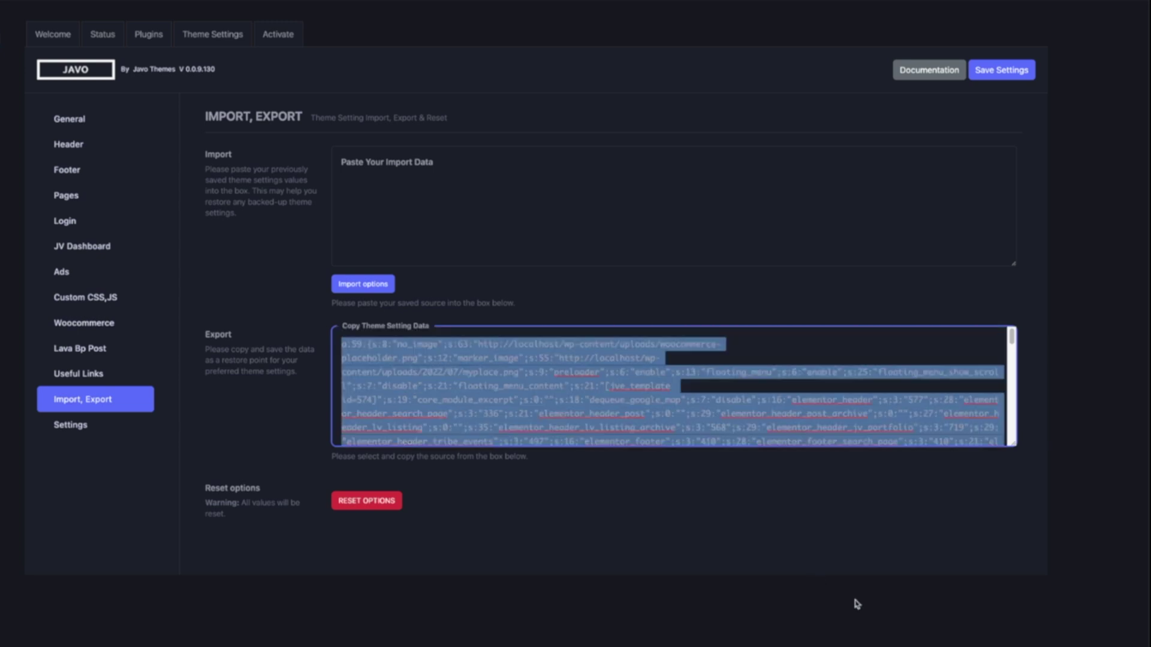
{"action": "left_click", "coordinate": [674, 231]}
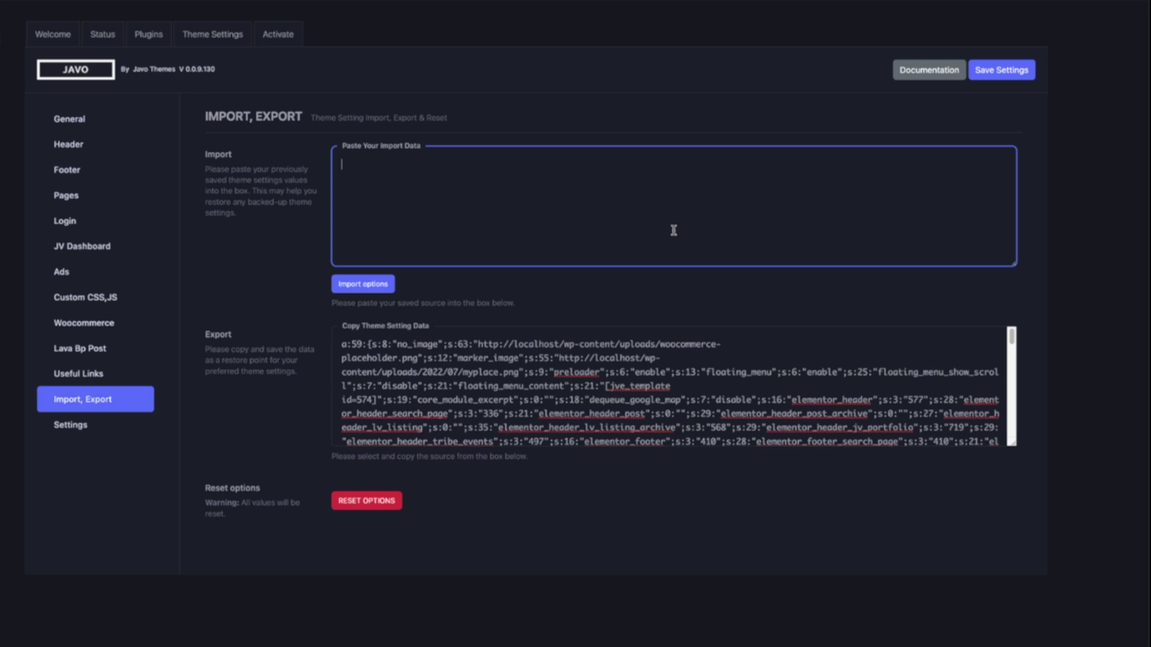
{"action": "left_click", "coordinate": [369, 282]}
Try the Skin 6 and Skin 4 color skins in the theme's Settings section, saving after each choice
{"action": "left_click", "coordinate": [83, 427]}
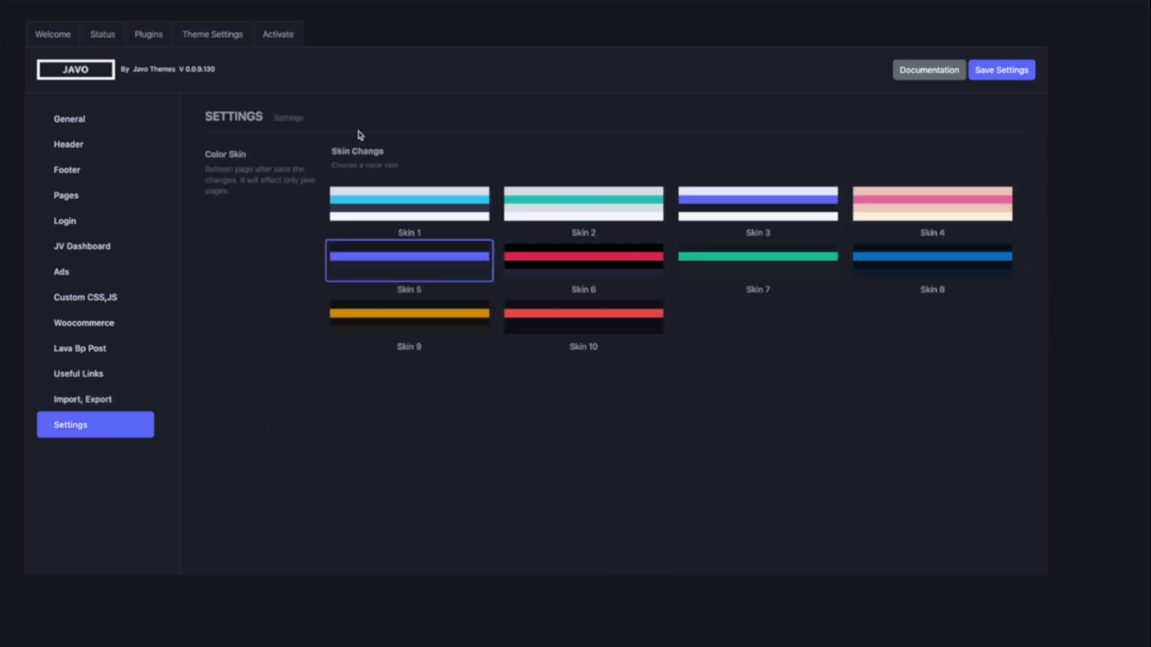
{"action": "left_click", "coordinate": [1001, 70]}
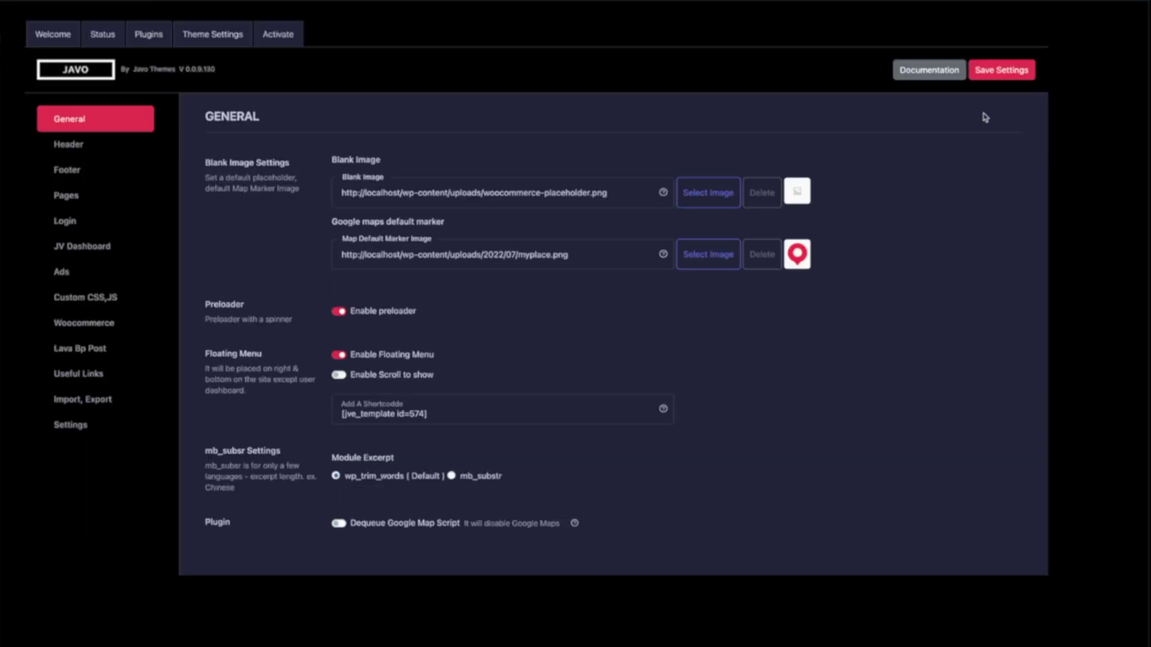
{"action": "left_click", "coordinate": [120, 424]}
{"action": "left_click", "coordinate": [886, 210]}
{"action": "left_click", "coordinate": [1001, 70]}
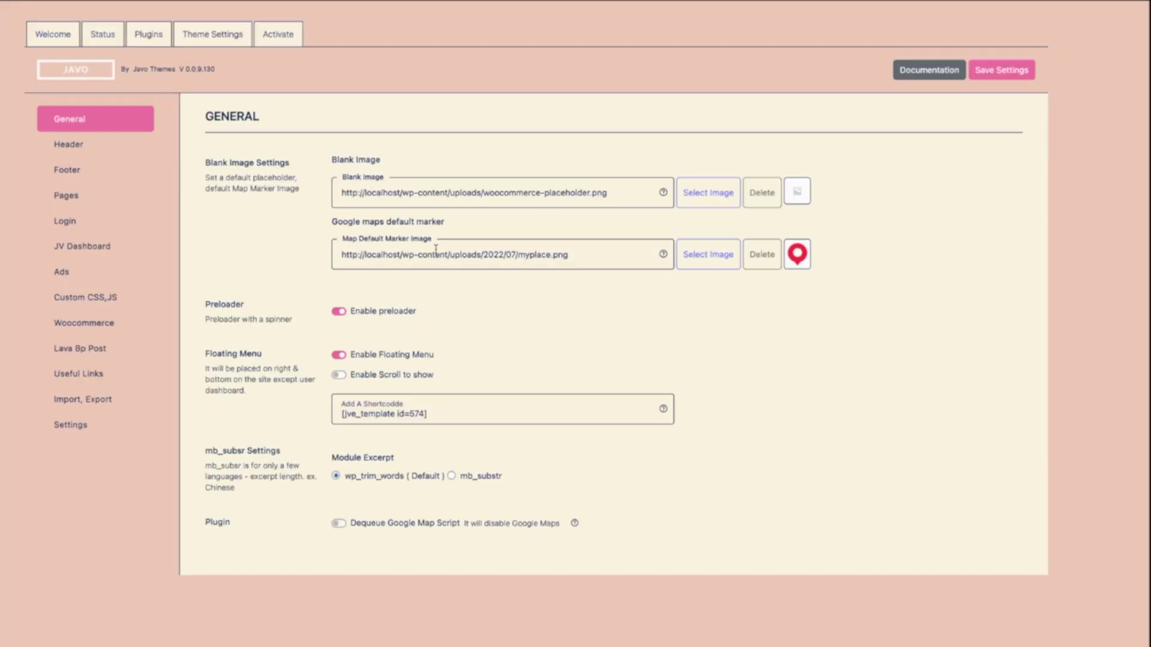
Set the color skin to Skin 5 and save the theme settings
{"action": "left_click", "coordinate": [76, 425]}
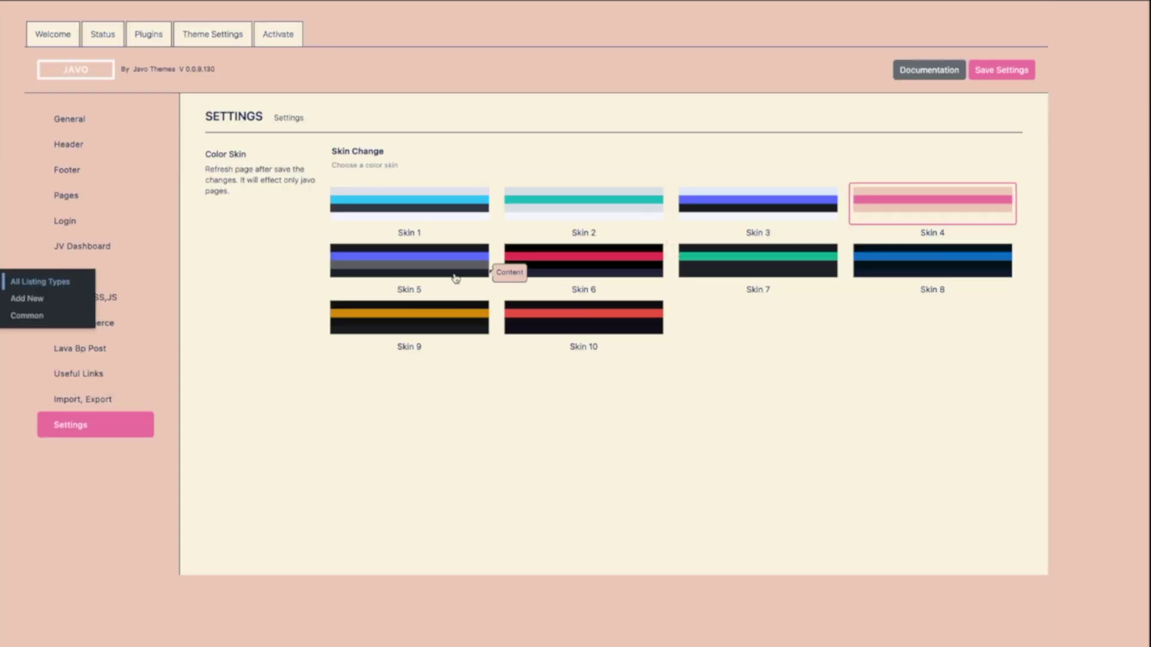
{"action": "left_click", "coordinate": [455, 279]}
{"action": "left_click", "coordinate": [998, 70]}
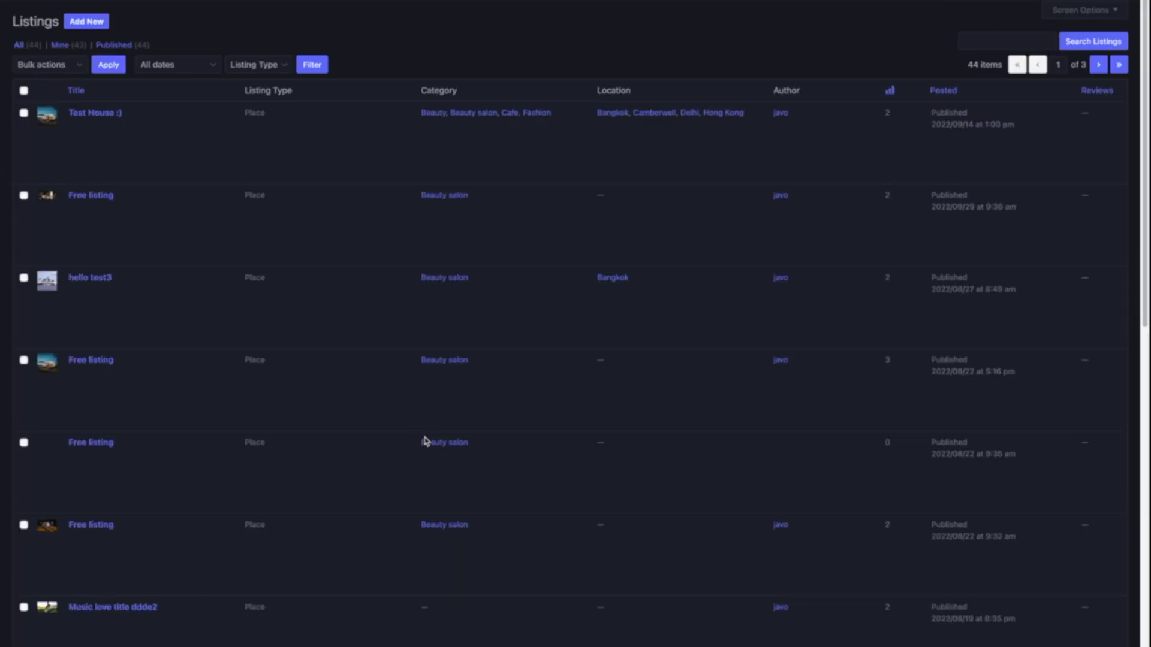
Look over the Listings admin page in the applied skin and return to the color skin choices
{"action": "scroll", "coordinate": [424, 443], "scroll_direction": "down", "scroll_amount": 10}
{"action": "scroll", "coordinate": [575, 330], "scroll_direction": "up", "scroll_amount": 10}
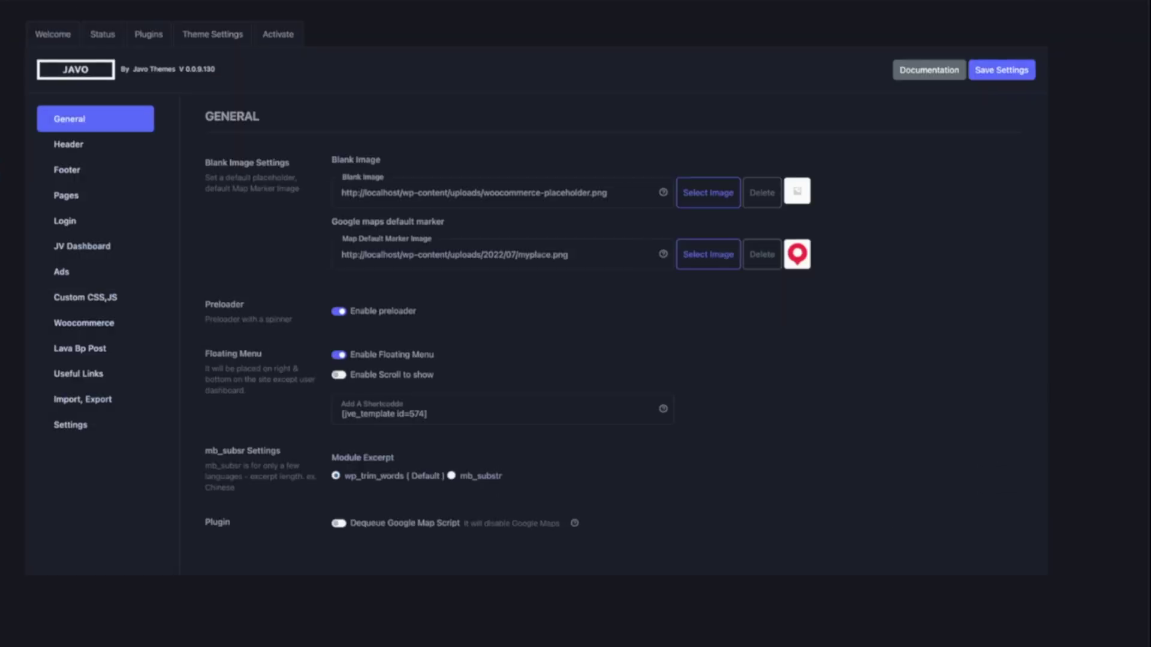
{"action": "left_click", "coordinate": [144, 431]}
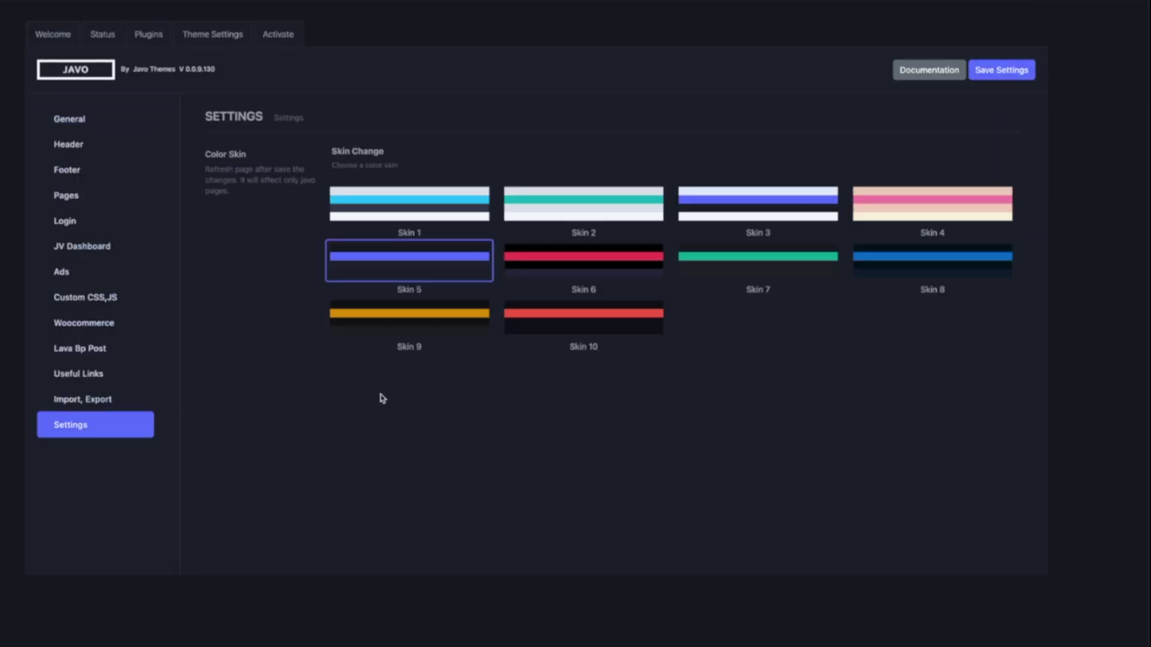